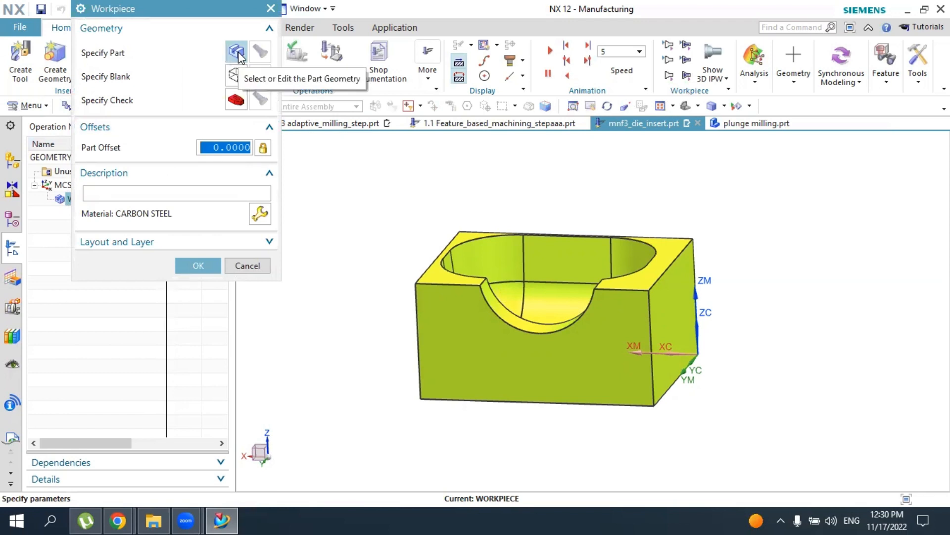
# Specify the yellow die insert body as the part geometry of the workpiece
pyautogui.click(236, 51)
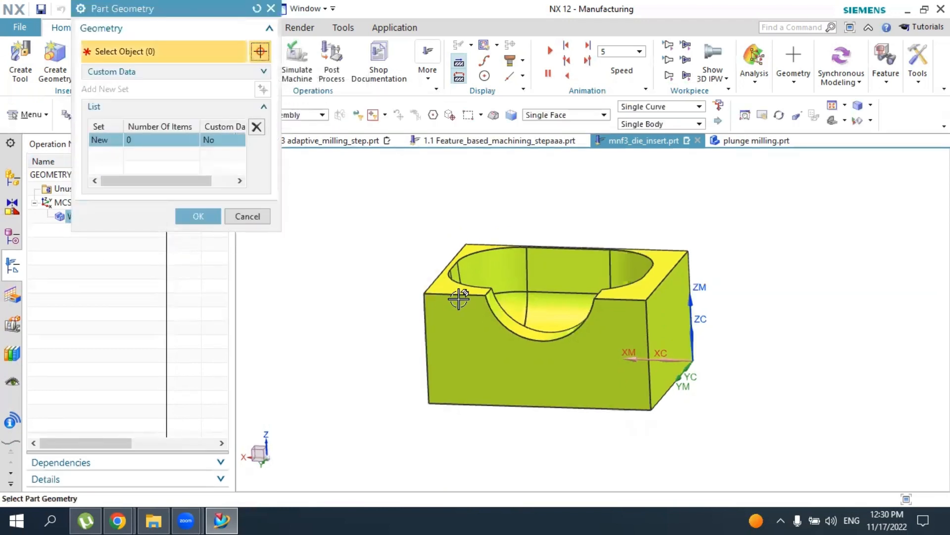
pyautogui.click(460, 297)
pyautogui.moveTo(376, 329); pyautogui.dragTo(381, 340, button='middle')
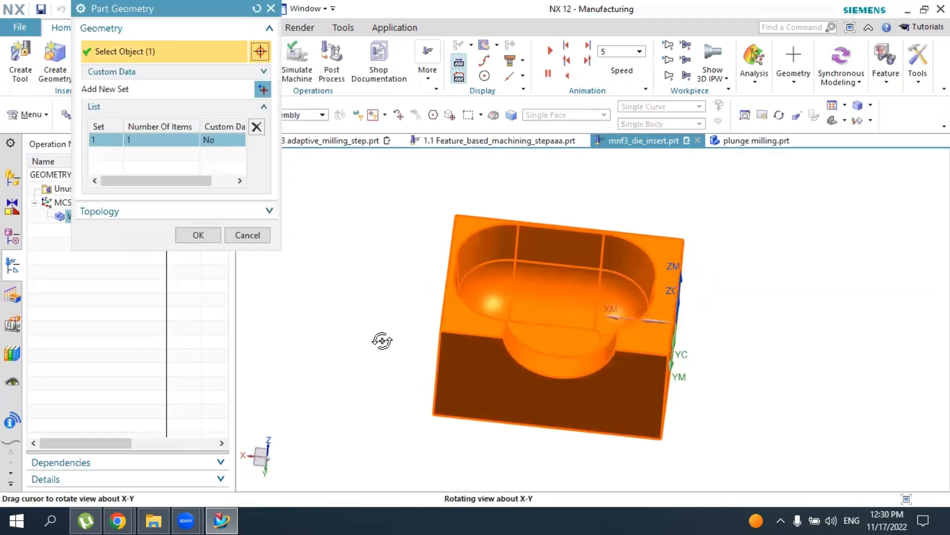
pyautogui.click(197, 234)
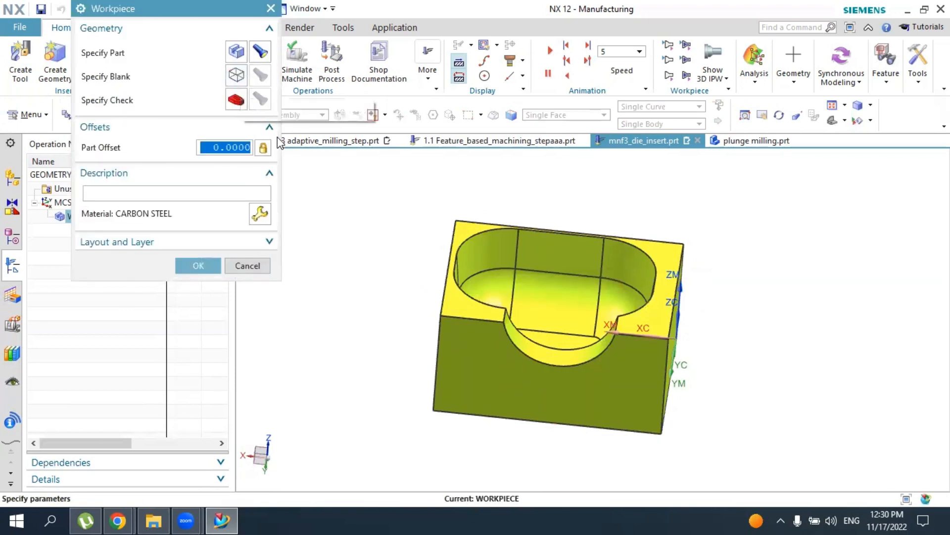
# Define the workpiece blank as a Bounding Block with zero offsets on all sides and accept the workpiece definition
pyautogui.click(236, 75)
pyautogui.click(136, 34)
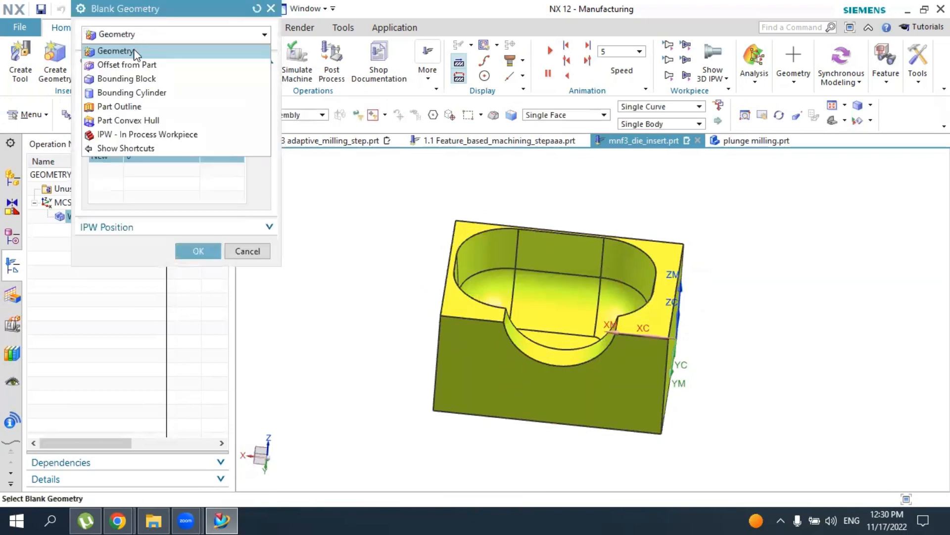
pyautogui.click(130, 78)
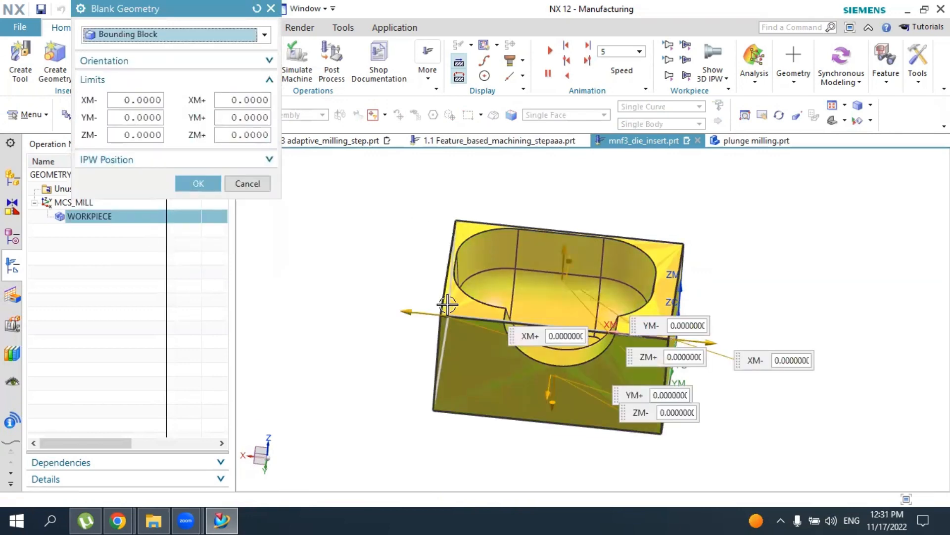
pyautogui.moveTo(446, 304); pyautogui.dragTo(552, 277, button='middle')
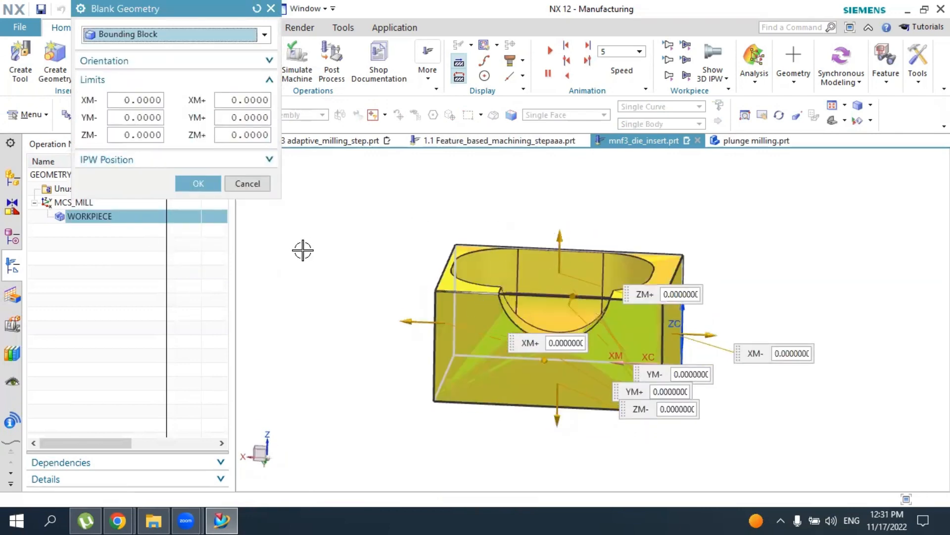
pyautogui.click(198, 183)
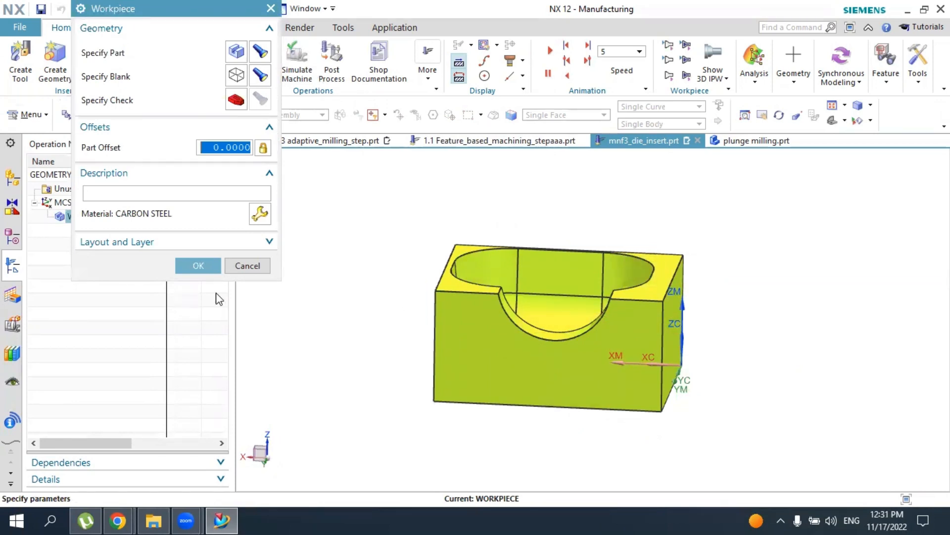
pyautogui.click(201, 265)
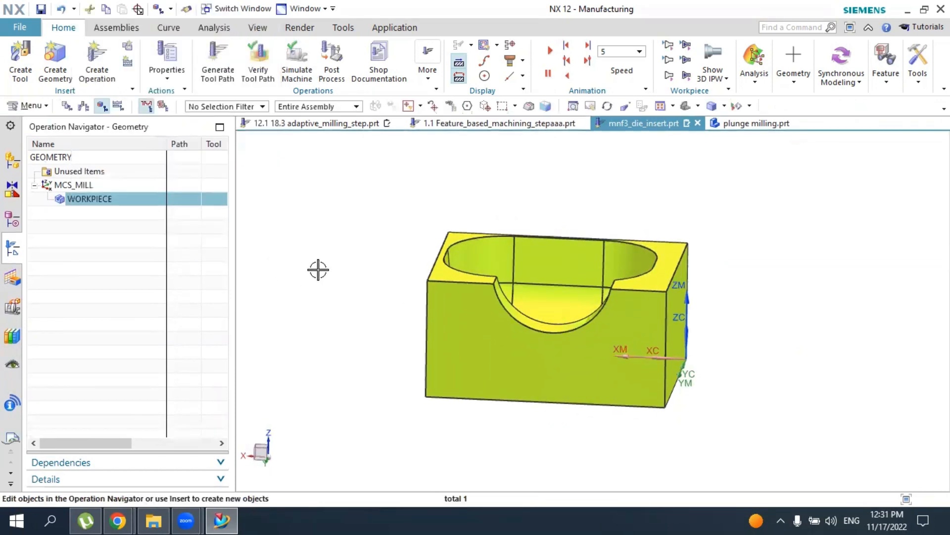
pyautogui.moveTo(350, 273); pyautogui.dragTo(362, 292, button='middle')
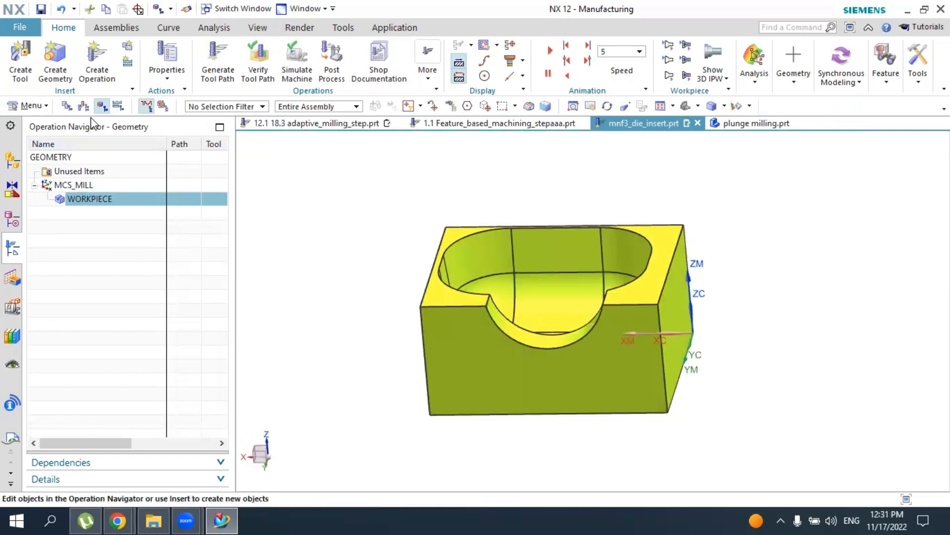
pyautogui.click(94, 69)
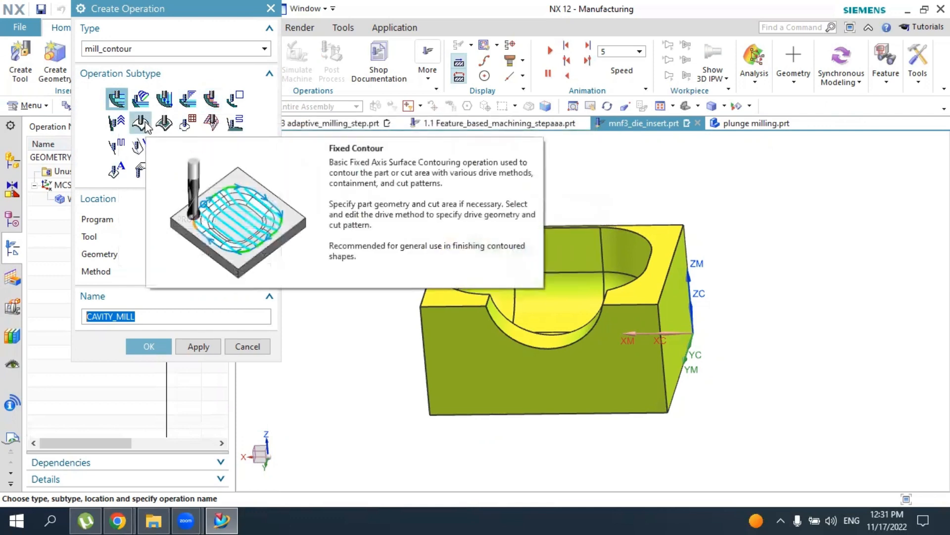
pyautogui.click(149, 346)
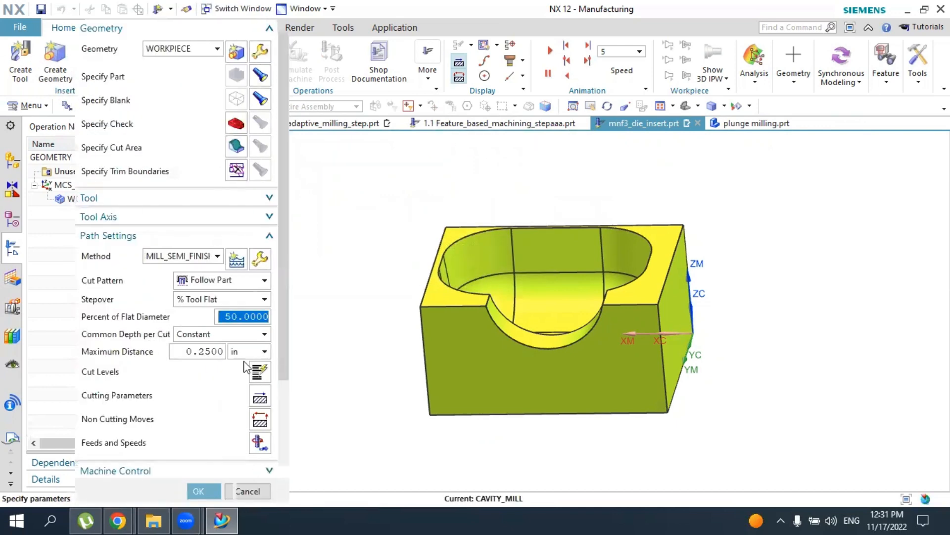
pyautogui.click(259, 490)
# Create a milling tool of subtype MILL named MILL with a diameter of 0.5
pyautogui.click(19, 60)
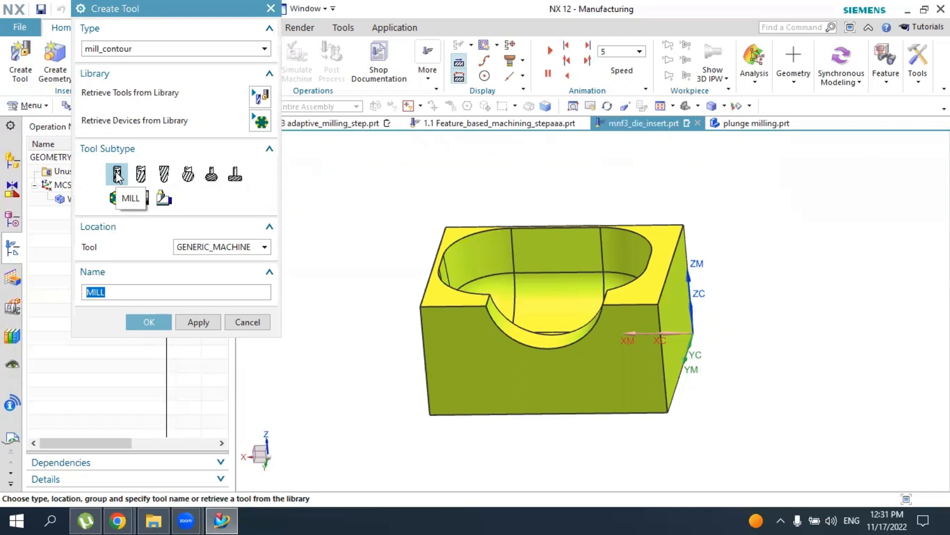
pyautogui.click(148, 321)
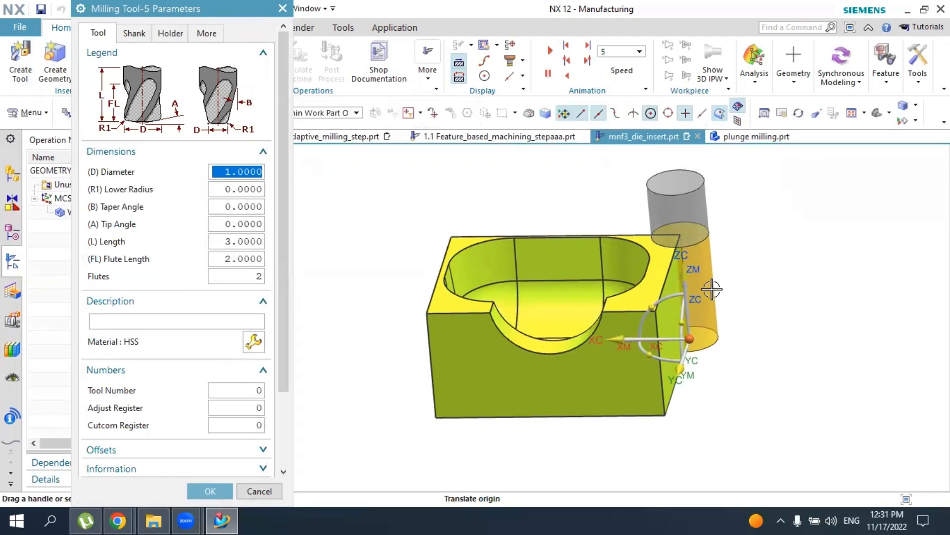
pyautogui.write('0')
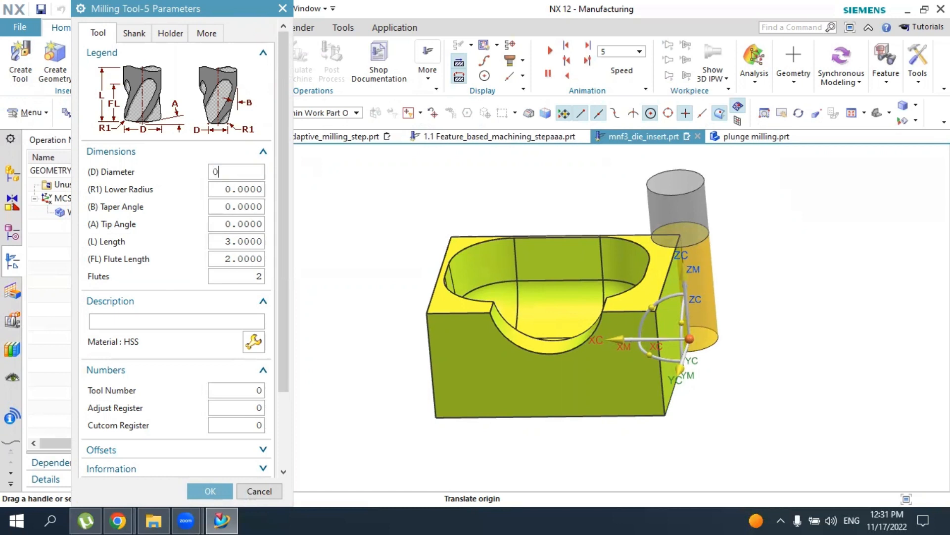
pyautogui.write('.5')
pyautogui.press('Return')
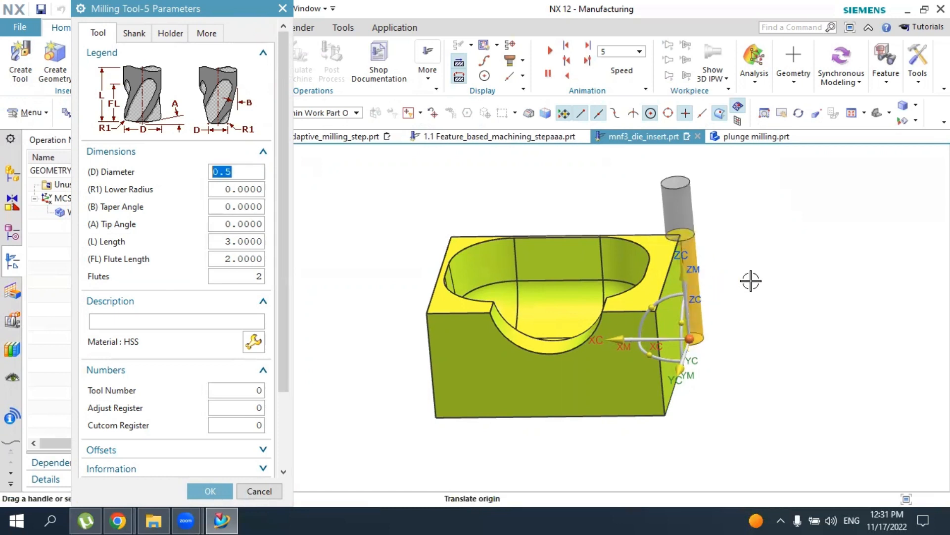
pyautogui.click(210, 491)
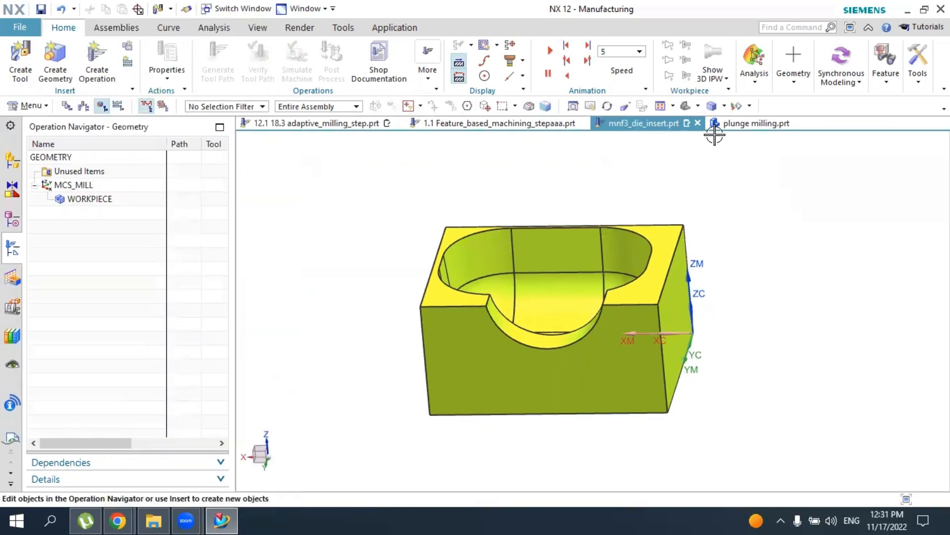
# Create a Cavity Mill operation in PROGRAM using the MILL tool, WORKPIECE geometry and the MILL_ROUGH method
pyautogui.click(686, 106)
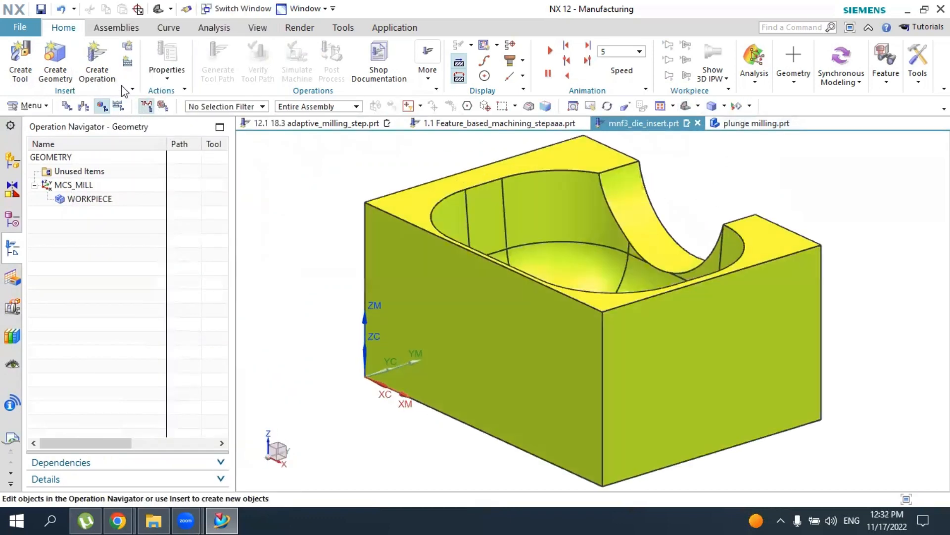
pyautogui.click(94, 61)
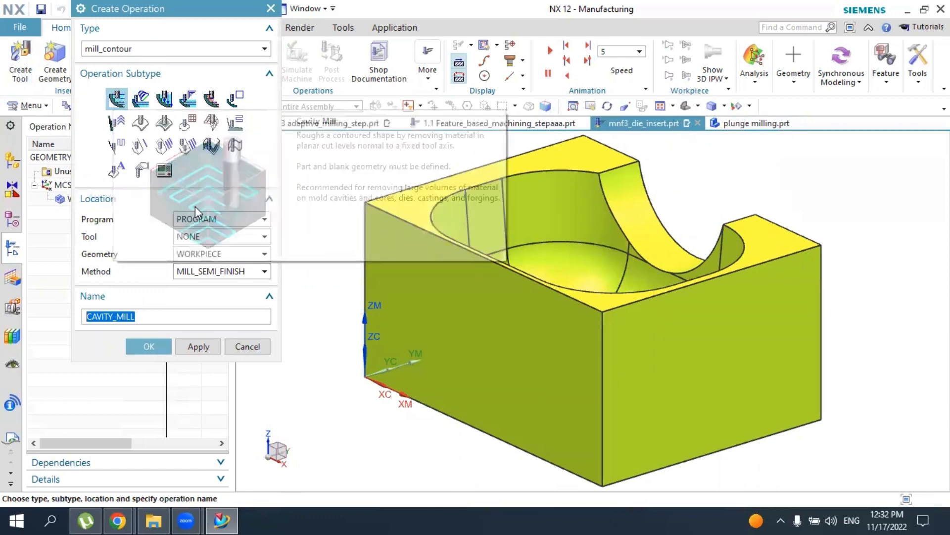
pyautogui.click(198, 218)
pyautogui.click(198, 255)
pyautogui.click(202, 237)
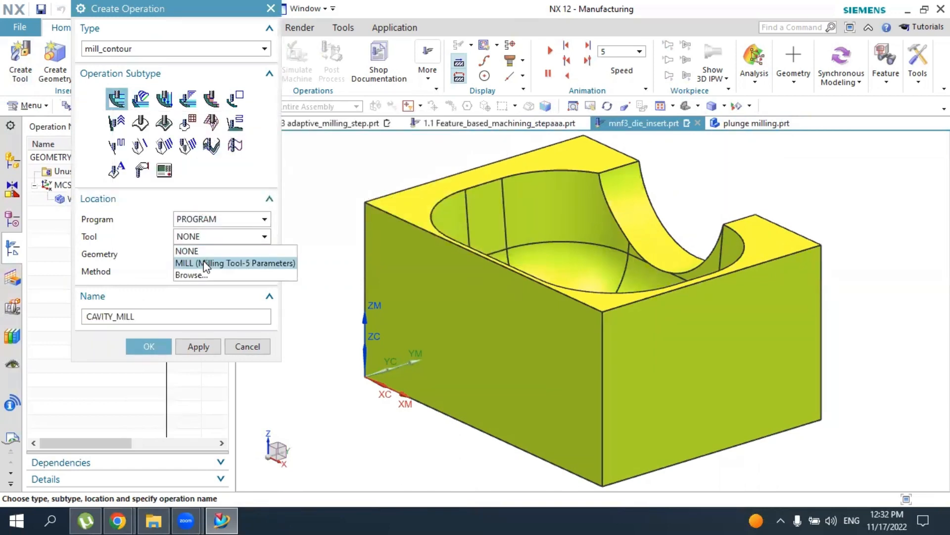
pyautogui.click(211, 263)
pyautogui.click(213, 274)
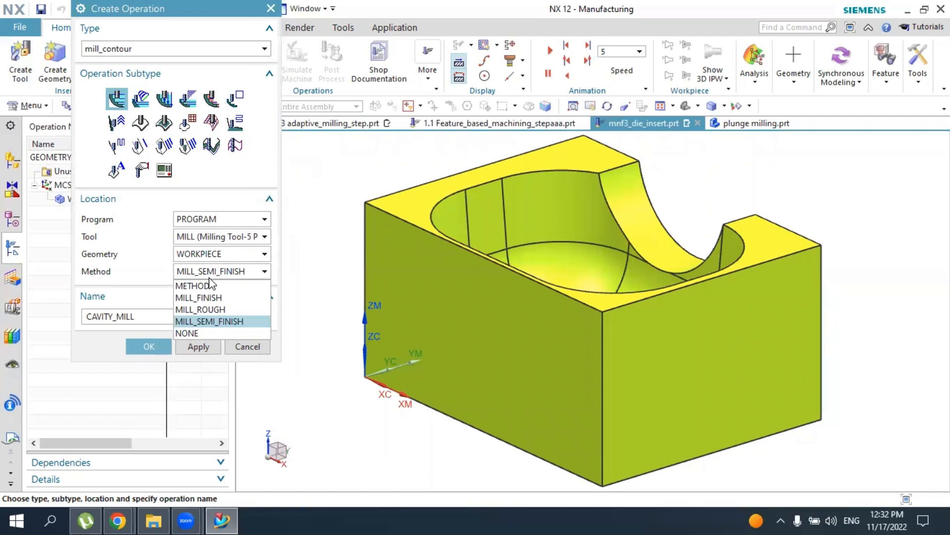
pyautogui.click(211, 317)
pyautogui.click(149, 346)
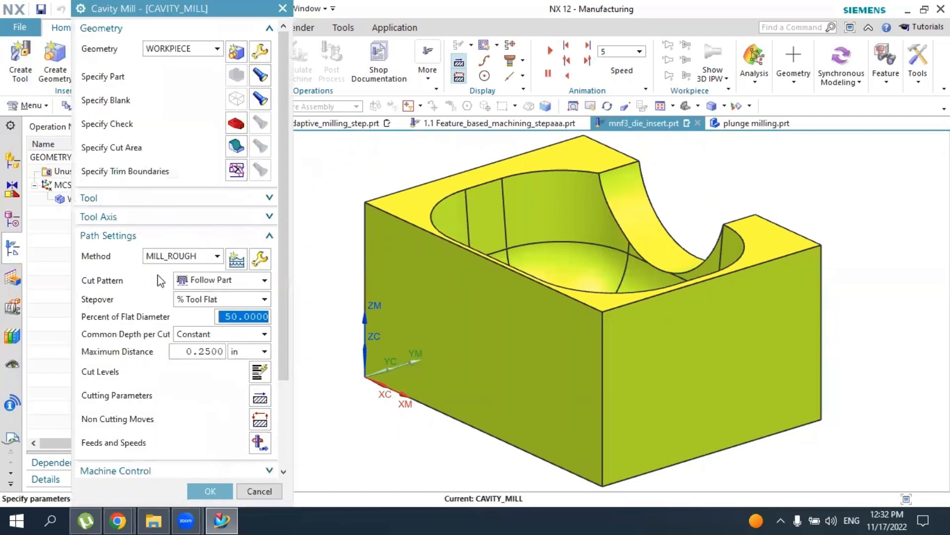
# Generate the cavity mill tool path with the default path settings and inspect the cut levels in the pocket
pyautogui.scroll(-3, 157, 297)
pyautogui.scroll(1, 180, 303)
pyautogui.scroll(-1, 182, 303)
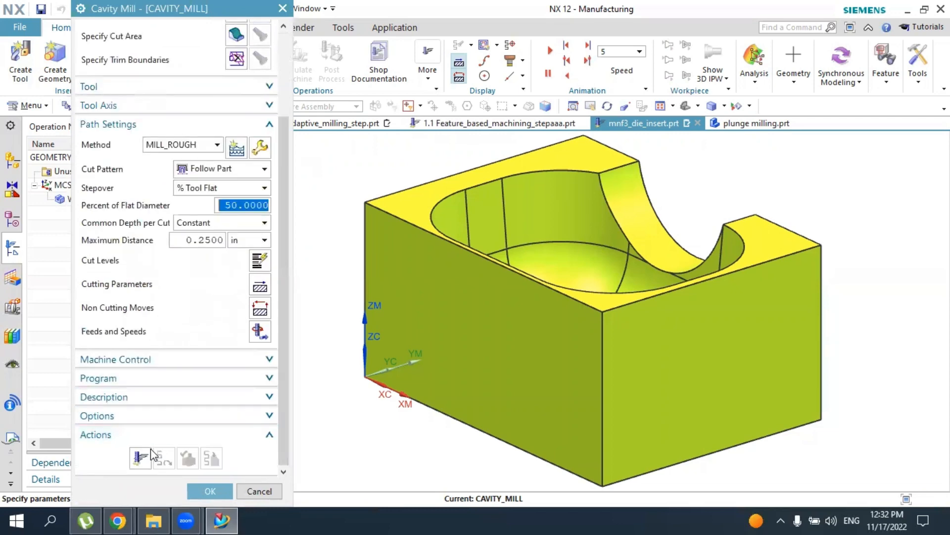
pyautogui.click(148, 451)
pyautogui.middleClick(555, 307)
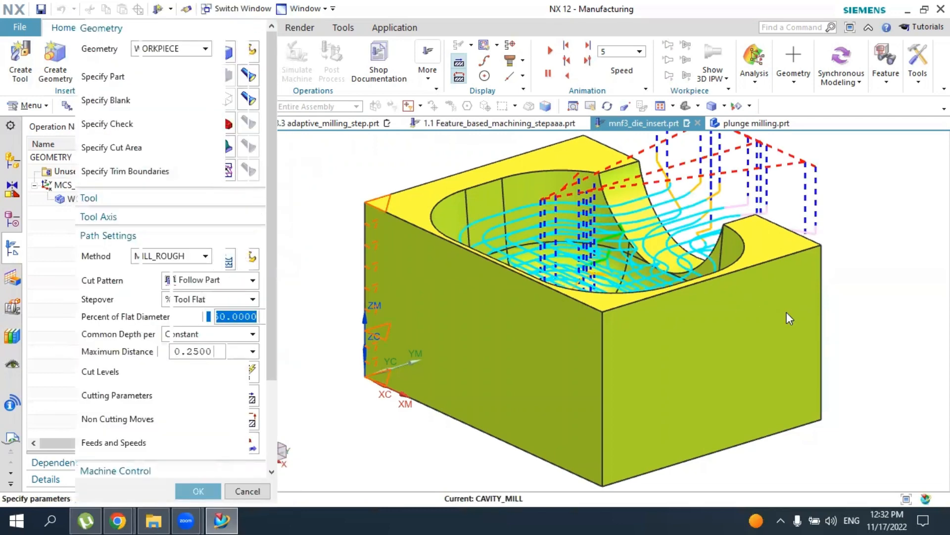
pyautogui.moveTo(784, 312); pyautogui.dragTo(495, 213, button='middle')
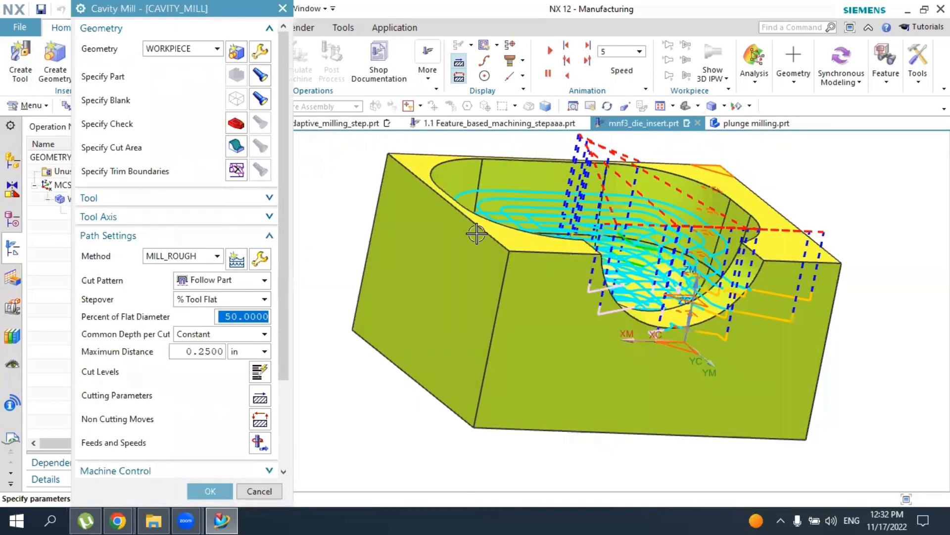
# Set the maximum distance per cut to 0.01 in and regenerate the cavity mill tool path
pyautogui.doubleClick(210, 353)
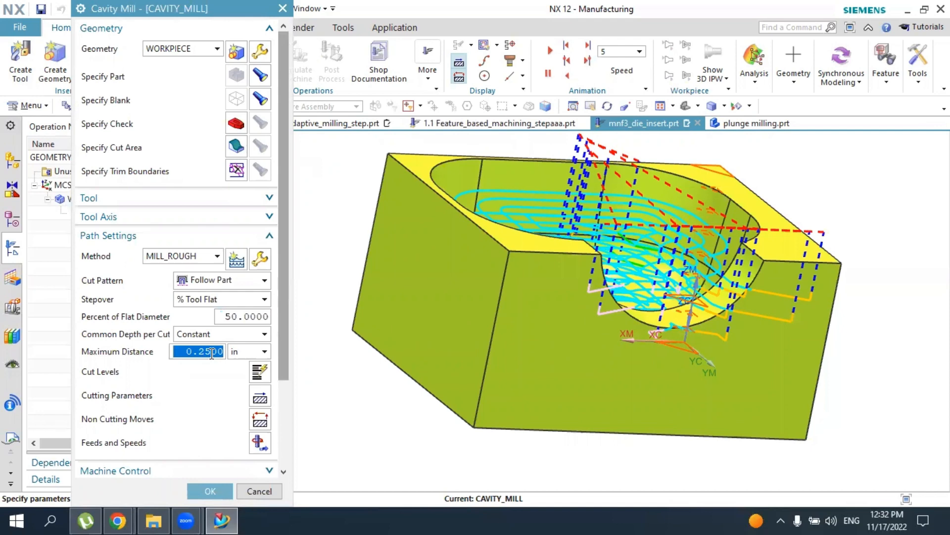
pyautogui.write('0')
pyautogui.doubleClick(212, 352)
pyautogui.scroll(-3, 185, 331)
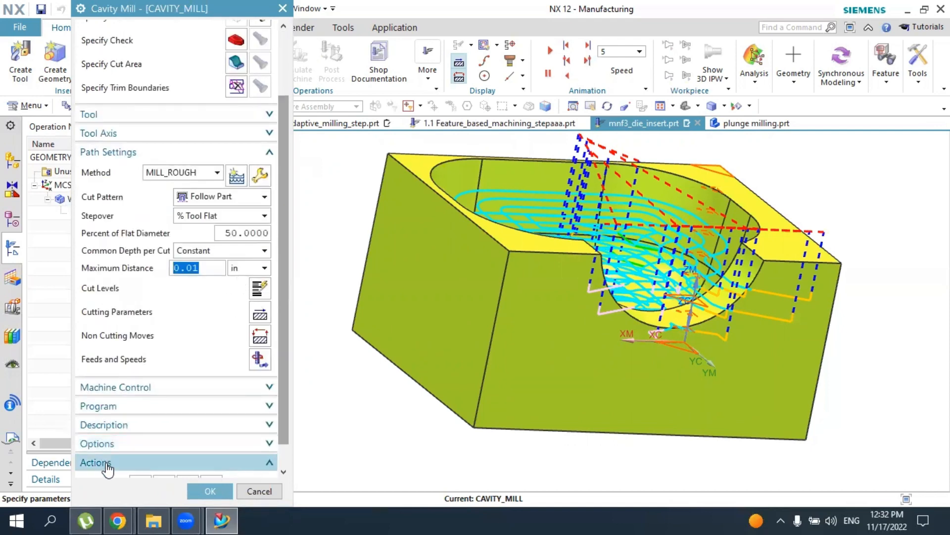
pyautogui.click(124, 463)
pyautogui.click(140, 458)
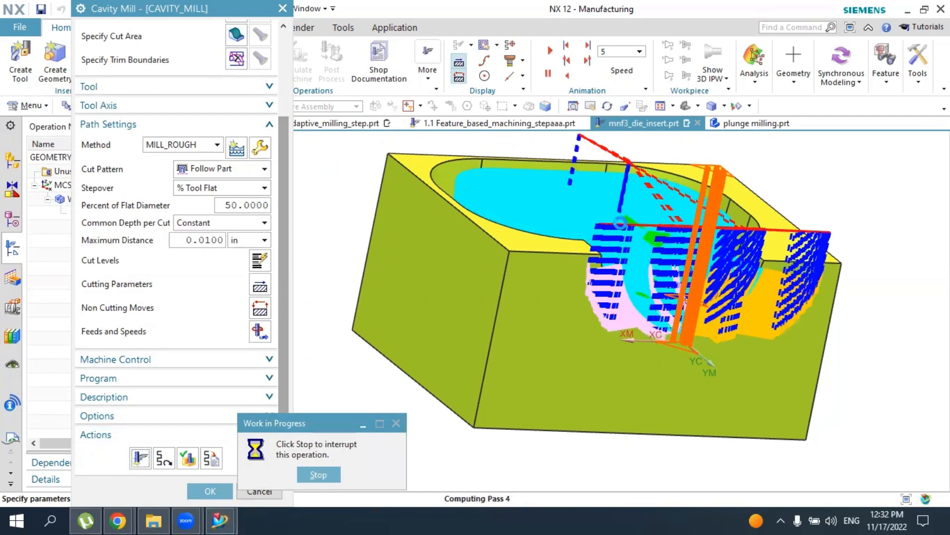
pyautogui.middleClick(548, 236)
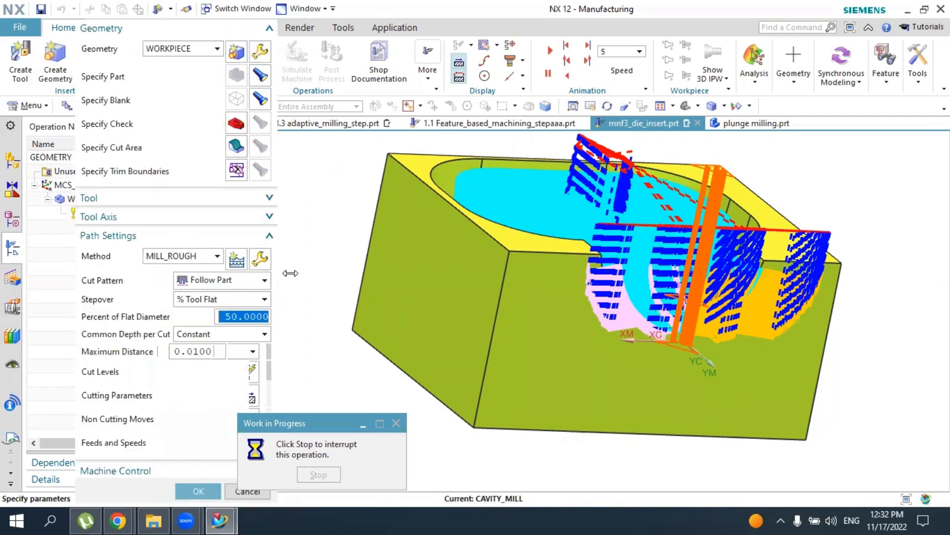
# Verify the cavity mill tool path by playing its 3D Dynamic material removal simulation
pyautogui.scroll(-5, 282, 391)
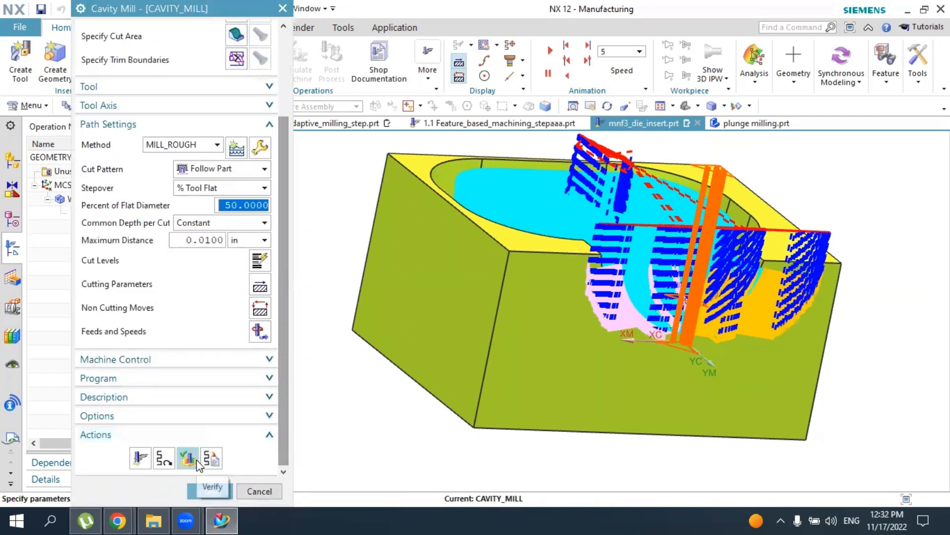
pyautogui.click(188, 458)
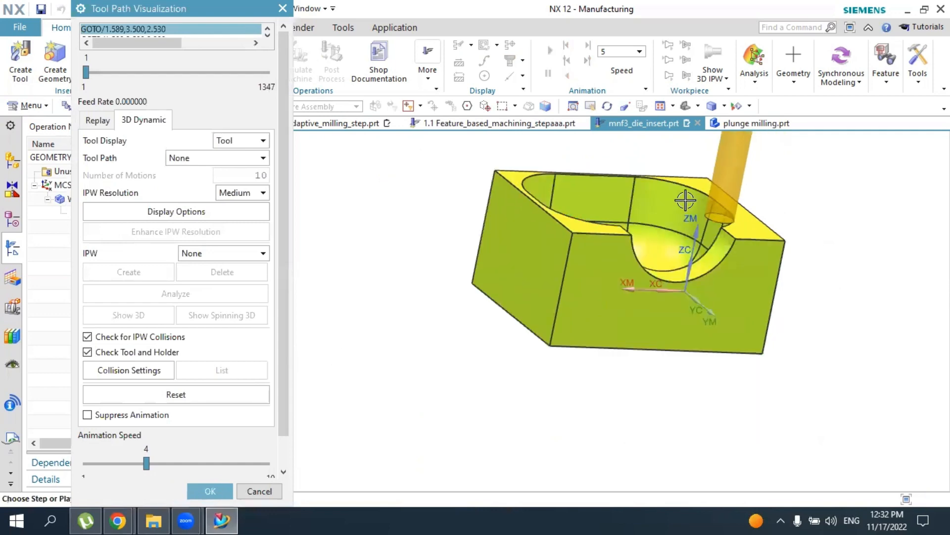
pyautogui.moveTo(762, 195); pyautogui.dragTo(761, 197, button='middle')
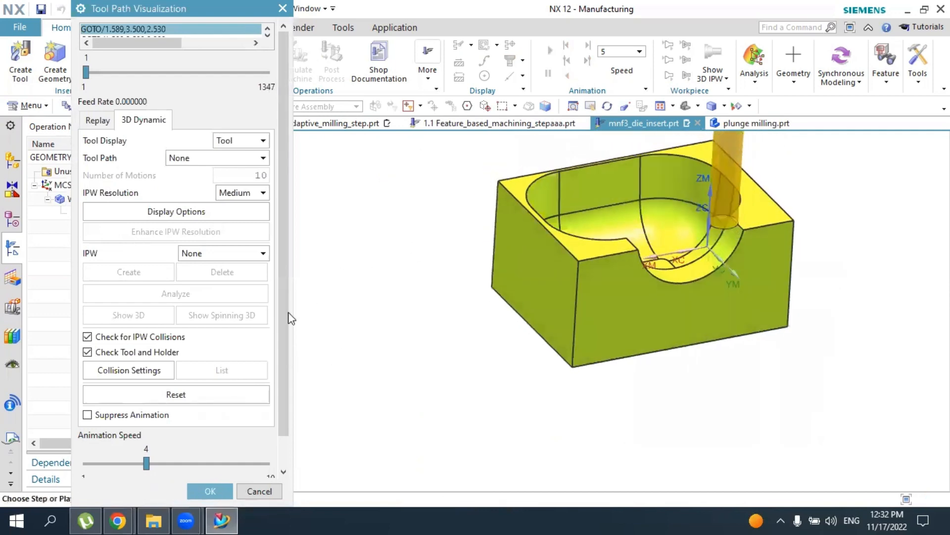
pyautogui.scroll(-1, 289, 330)
pyautogui.click(176, 464)
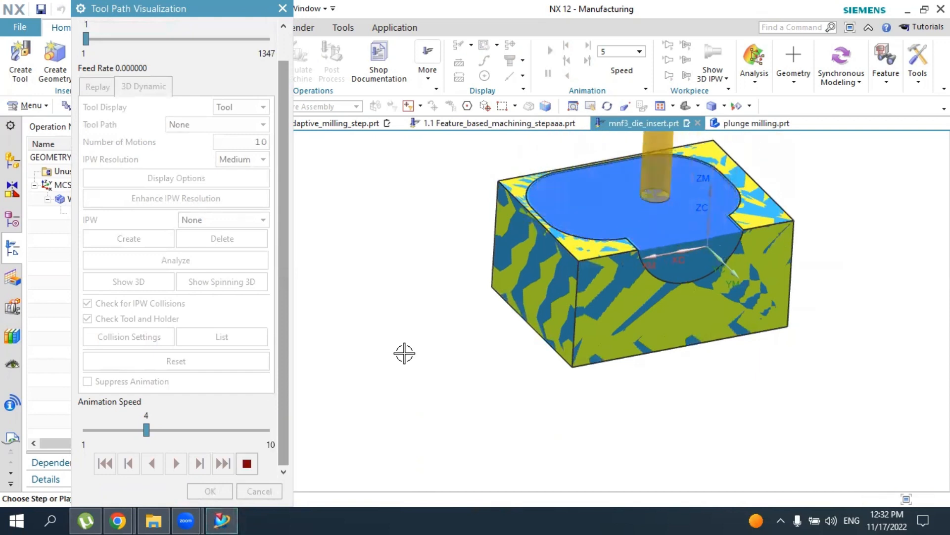
# Raise the simulation's animation speed to 10 and examine the material removal inside the pocket
pyautogui.scroll(3, 645, 154)
pyautogui.scroll(2, 645, 154)
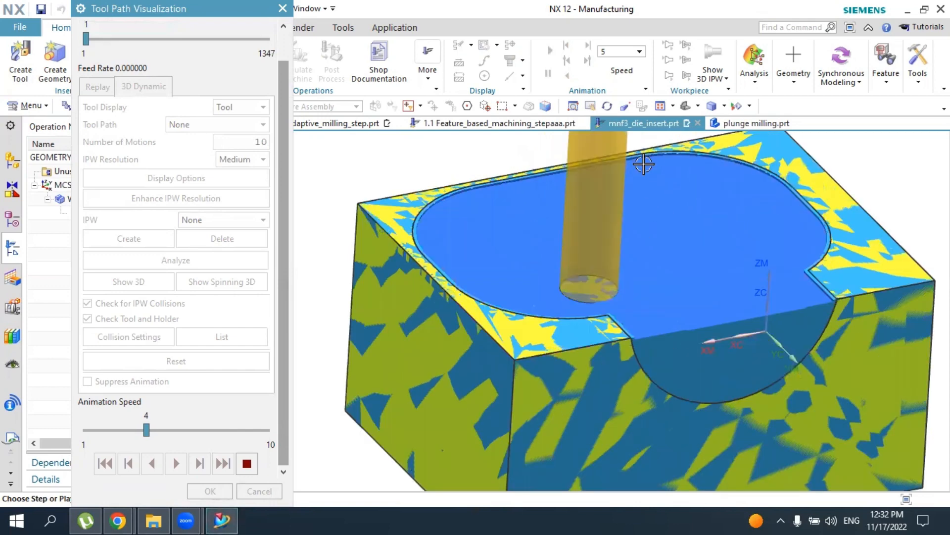
pyautogui.moveTo(146, 429); pyautogui.dragTo(267, 434)
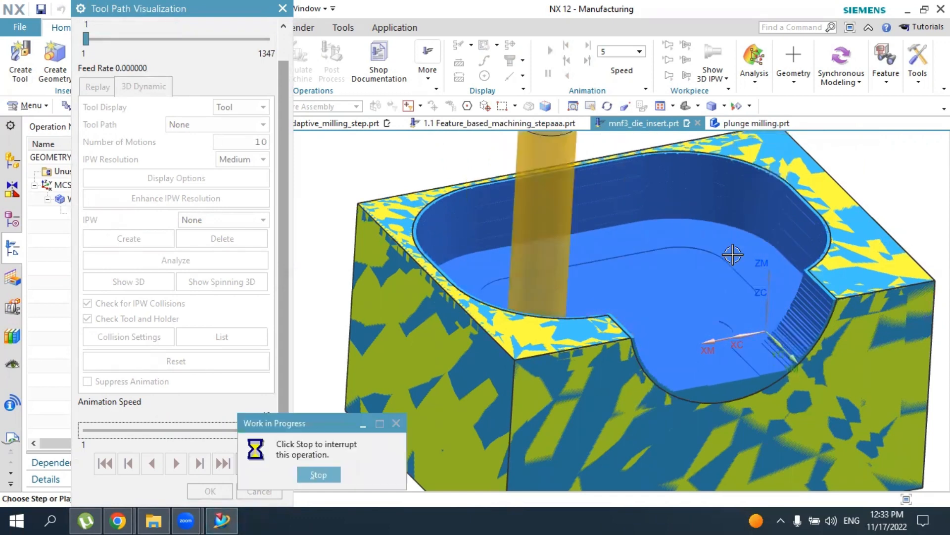
pyautogui.scroll(-2, 653, 280)
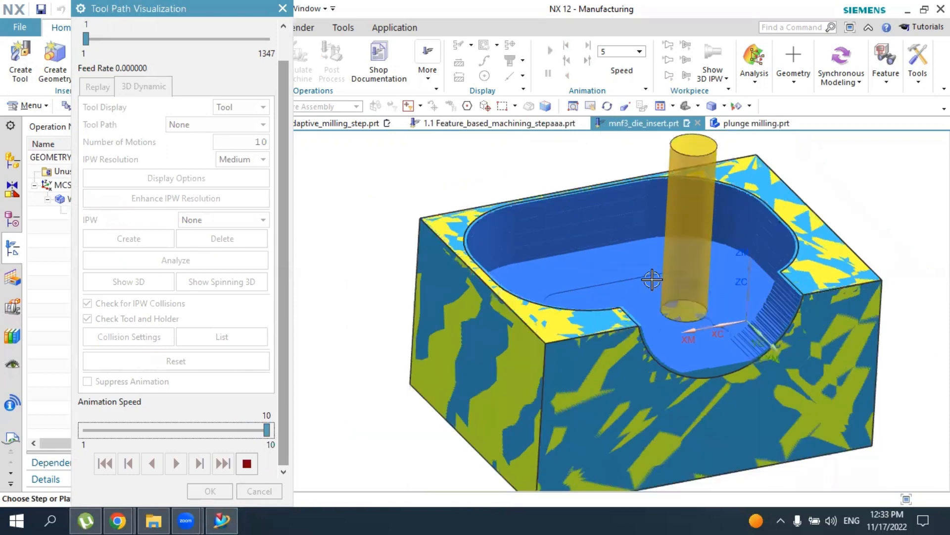
# Examine the simulated pocket after the full material removal, close the verification and accept the cavity mill operation
pyautogui.scroll(-1, 653, 279)
pyautogui.scroll(1, 720, 282)
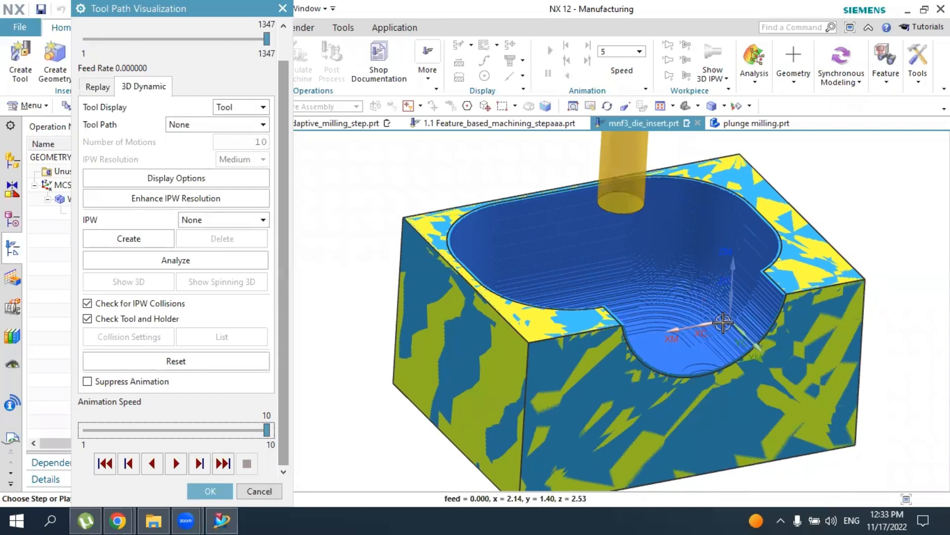
pyautogui.moveTo(715, 277)
pyautogui.mouseDown(button='middle')
pyautogui.moveTo(700, 261)
pyautogui.moveTo(709, 307)
pyautogui.moveTo(704, 267)
pyautogui.moveTo(698, 278)
pyautogui.mouseUp(button='middle')
pyautogui.click(210, 490)
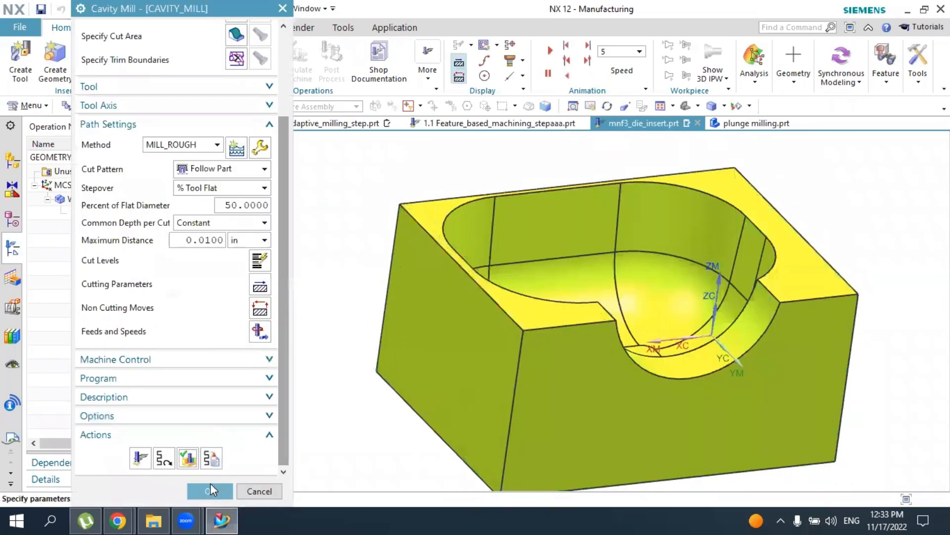
pyautogui.click(211, 490)
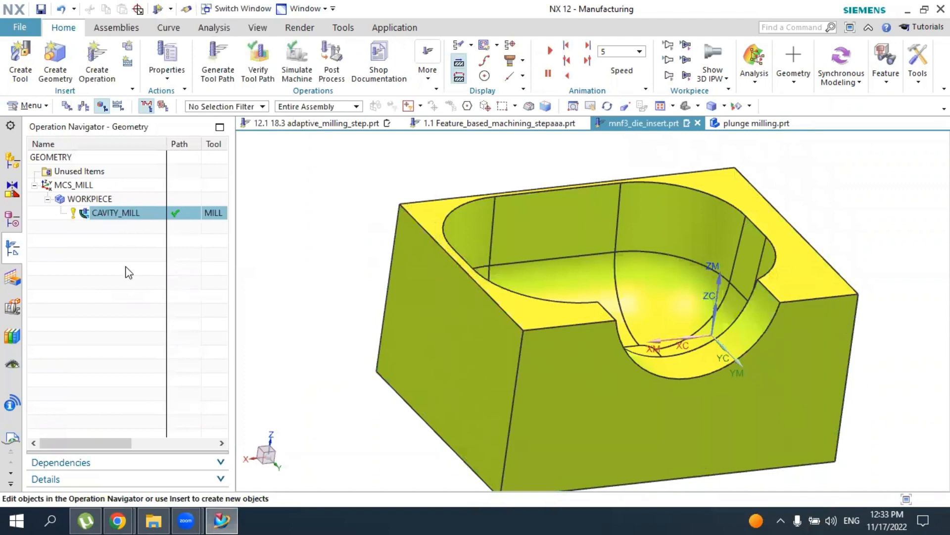
# Create a Rest Milling operation with the MILL tool on the WORKPIECE geometry, using the MILL_SEMI_FINISH method
pyautogui.click(96, 68)
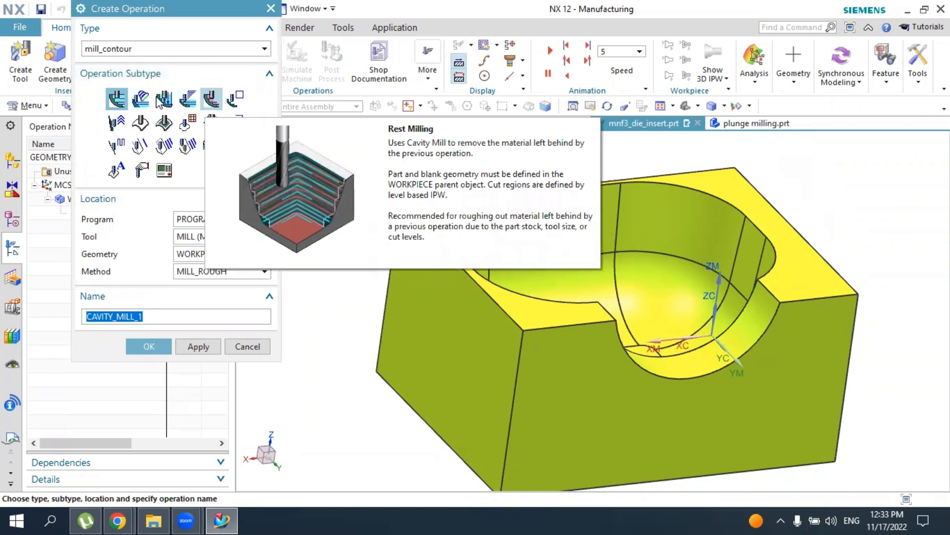
pyautogui.click(211, 99)
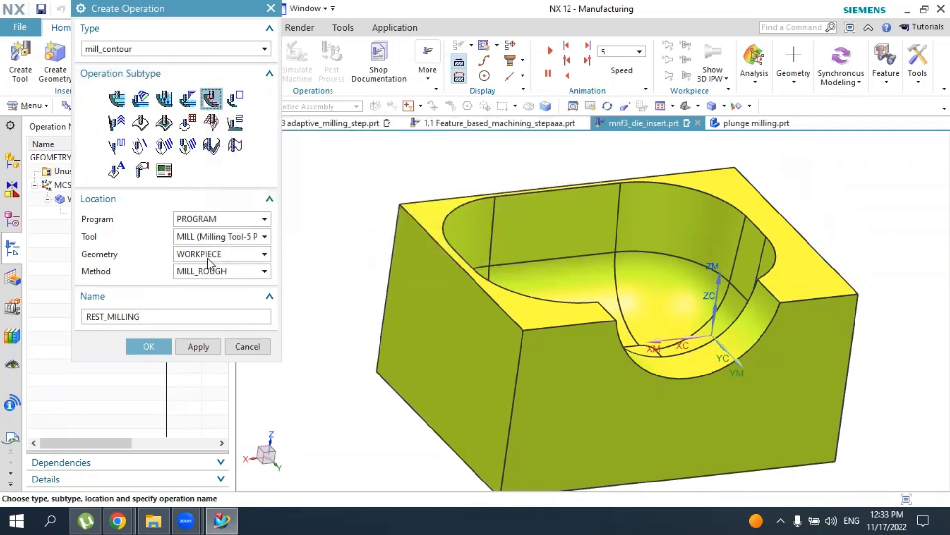
pyautogui.click(208, 271)
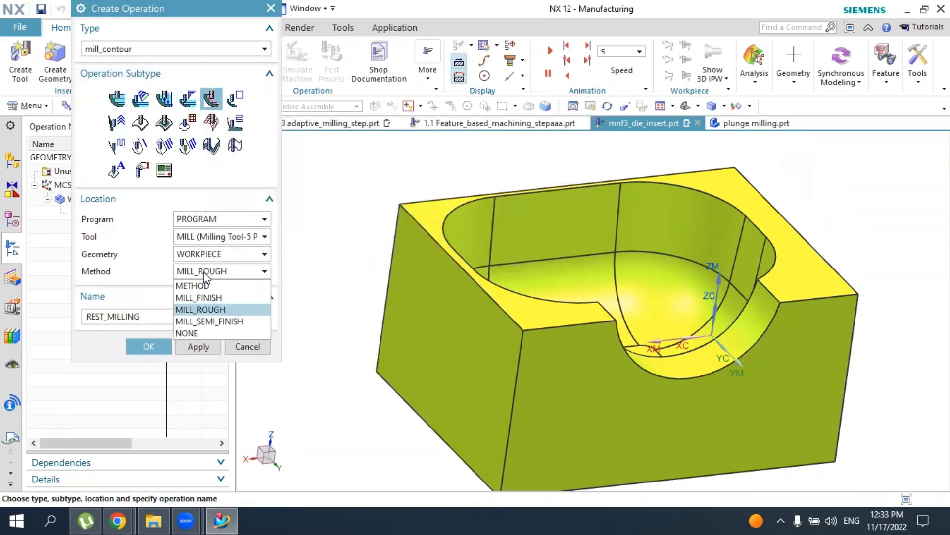
pyautogui.click(216, 327)
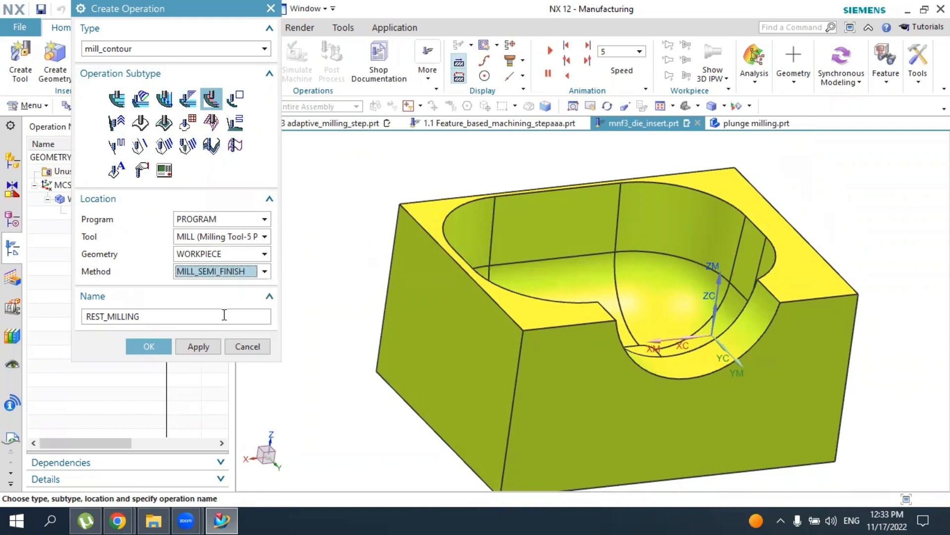
pyautogui.click(149, 346)
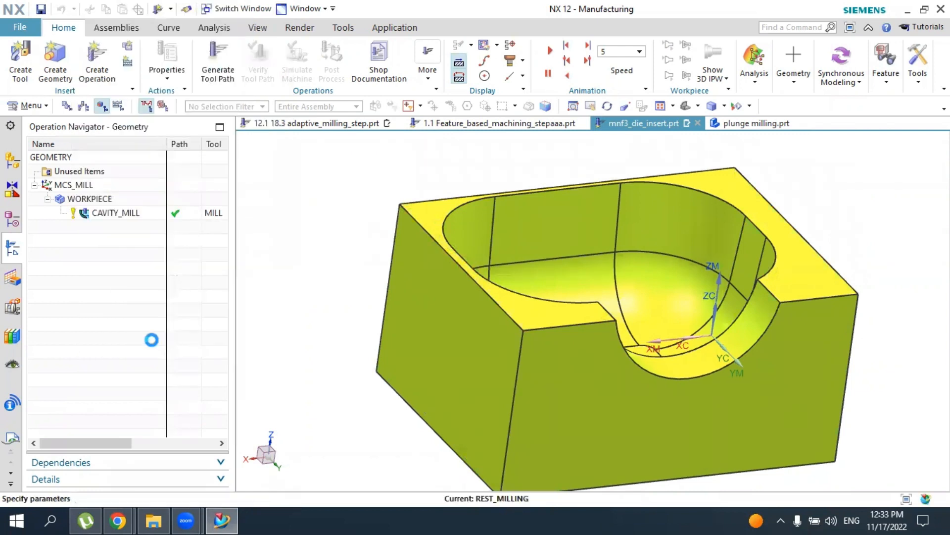
# Set the rest milling operation's maximum distance per cut to 0.01 in and generate its tool path
pyautogui.scroll(-3, 119, 386)
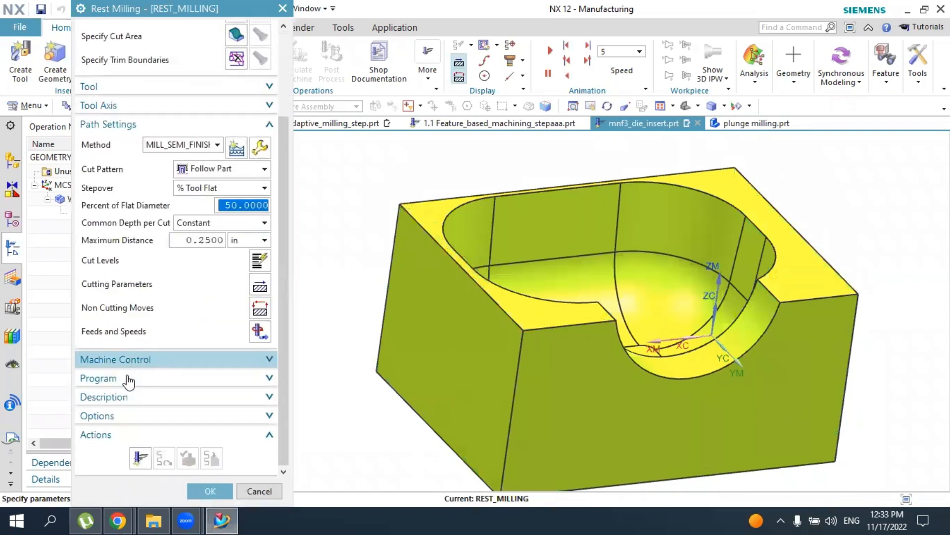
pyautogui.click(218, 240)
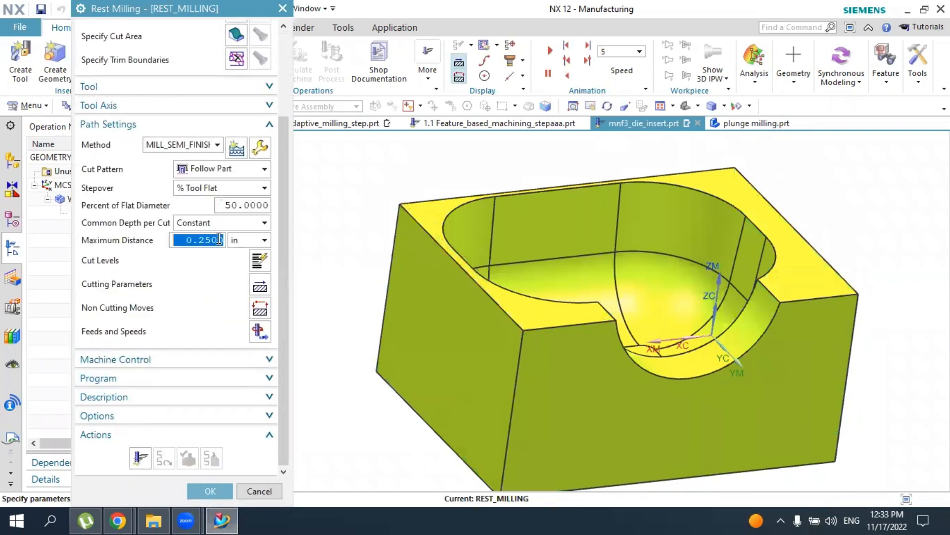
pyautogui.write('0')
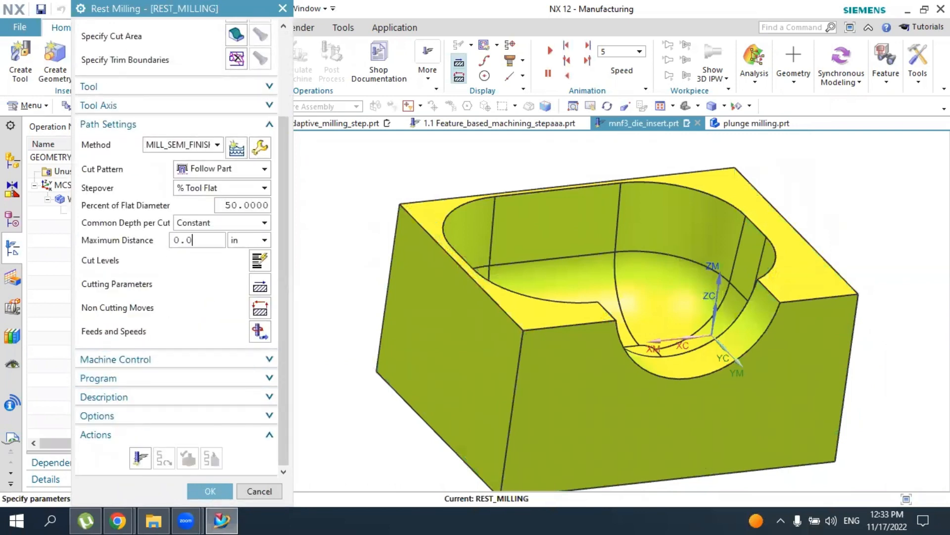
pyautogui.click(139, 460)
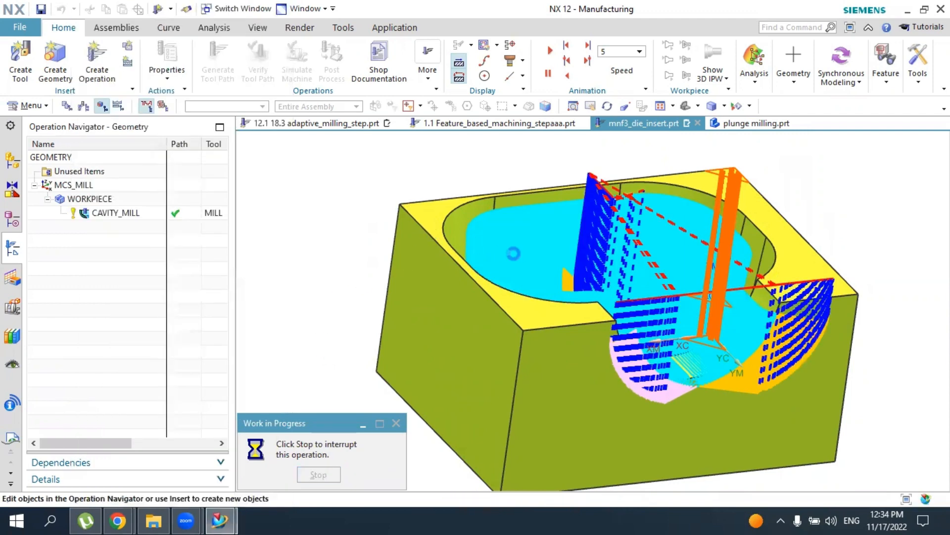
# Verify the rest milling tool path by playing its 3D Dynamic material removal simulation, and accept the operation
pyautogui.moveTo(285, 291); pyautogui.dragTo(289, 453)
pyautogui.click(188, 455)
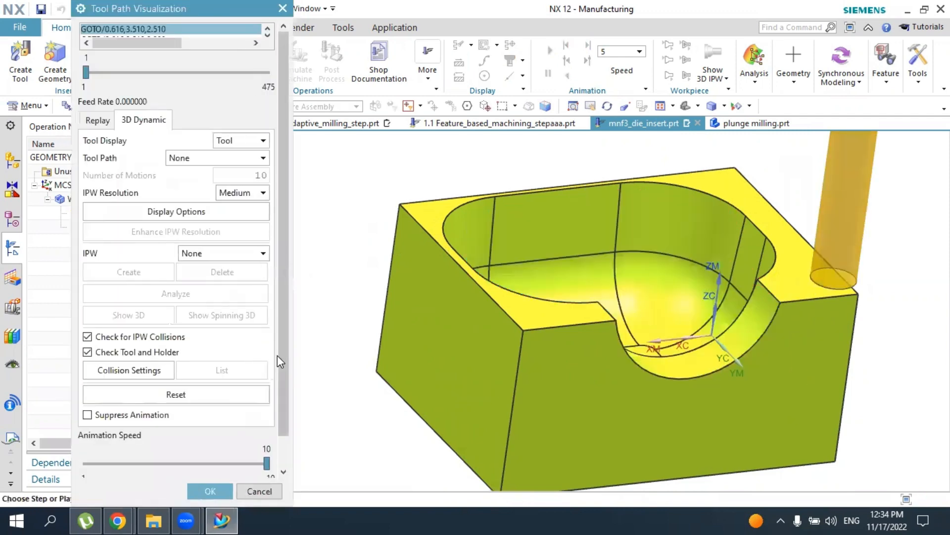
pyautogui.scroll(-1, 277, 355)
pyautogui.click(175, 463)
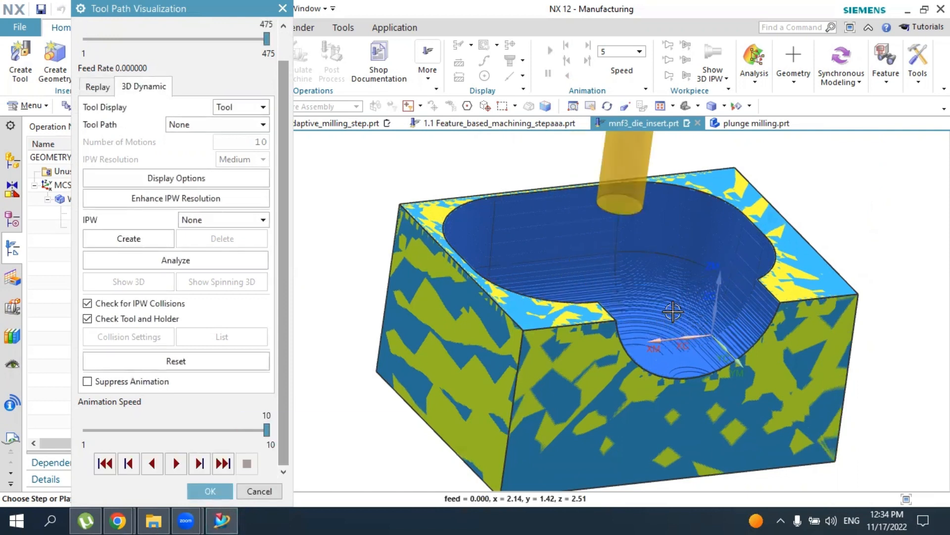
pyautogui.moveTo(648, 311); pyautogui.dragTo(594, 262, button='middle')
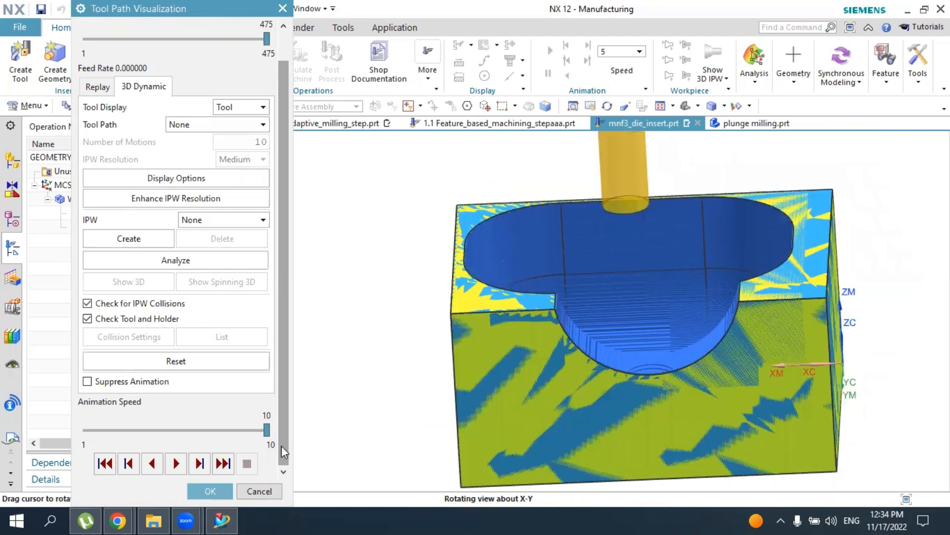
pyautogui.click(212, 487)
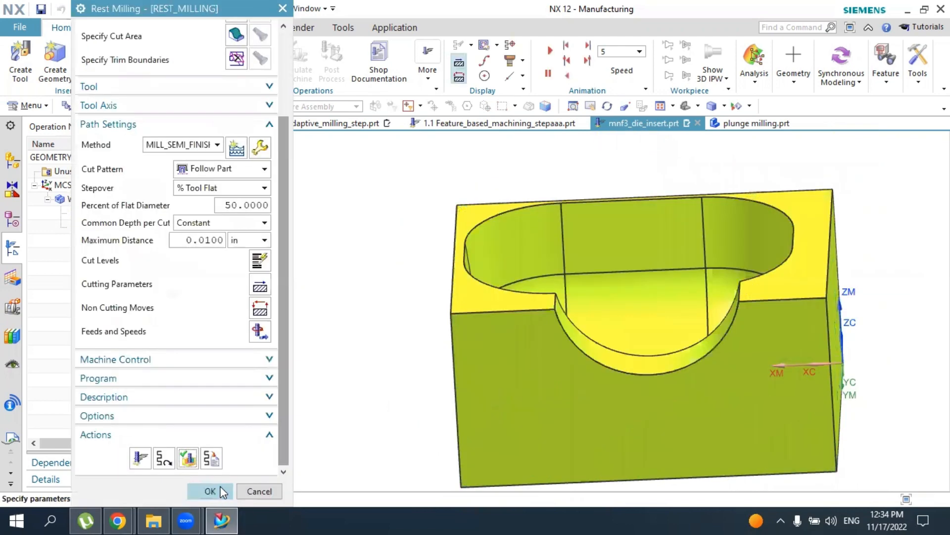
pyautogui.click(211, 490)
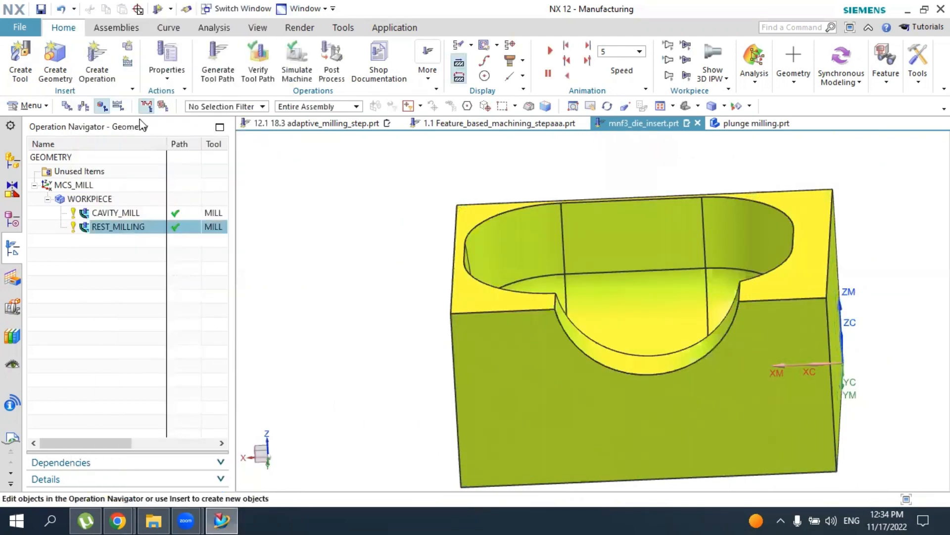
# Compare the displayed tool paths of the cavity mill and rest milling operations on the part
pyautogui.click(119, 212)
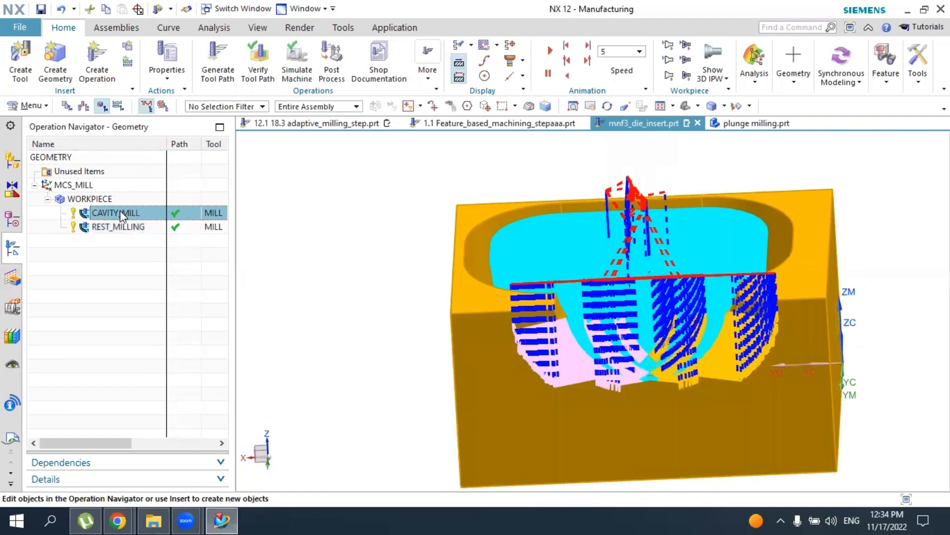
pyautogui.click(130, 227)
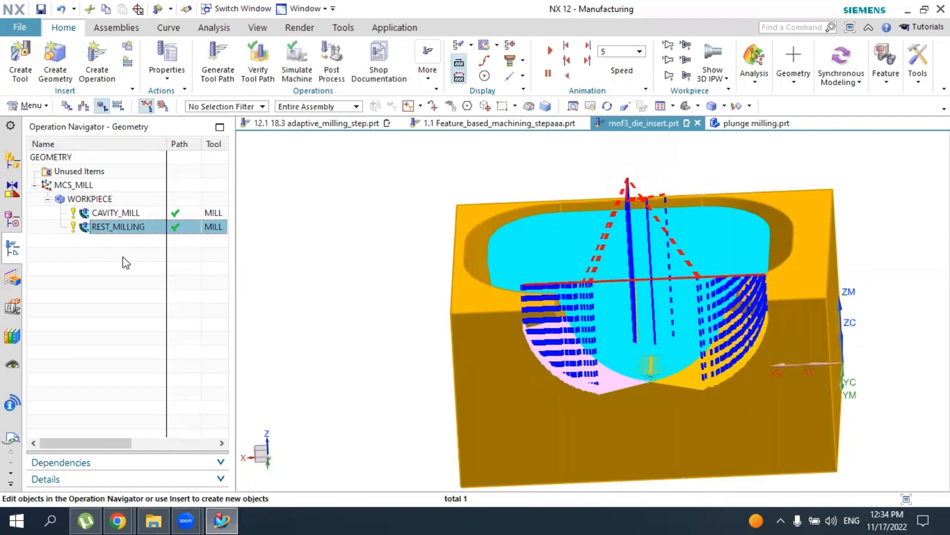
pyautogui.click(123, 256)
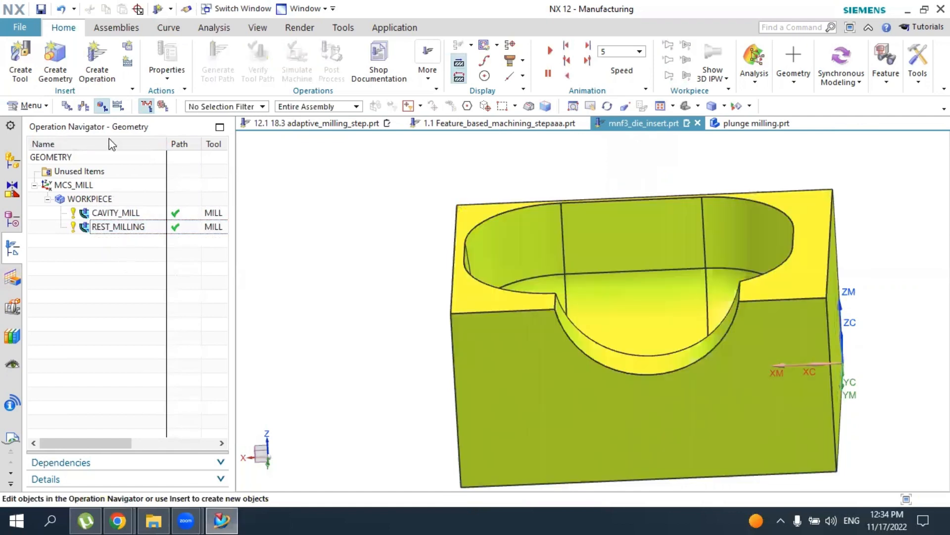
pyautogui.click(94, 67)
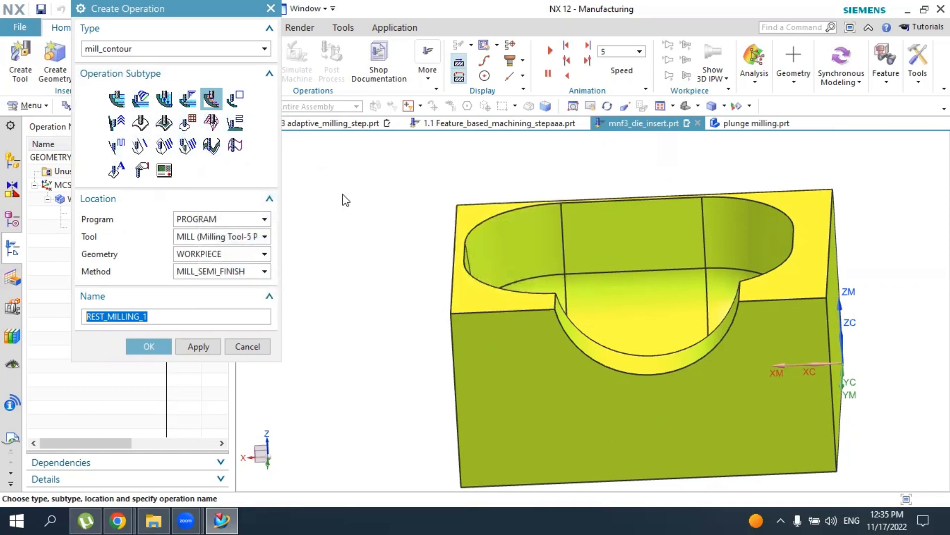
pyautogui.click(164, 126)
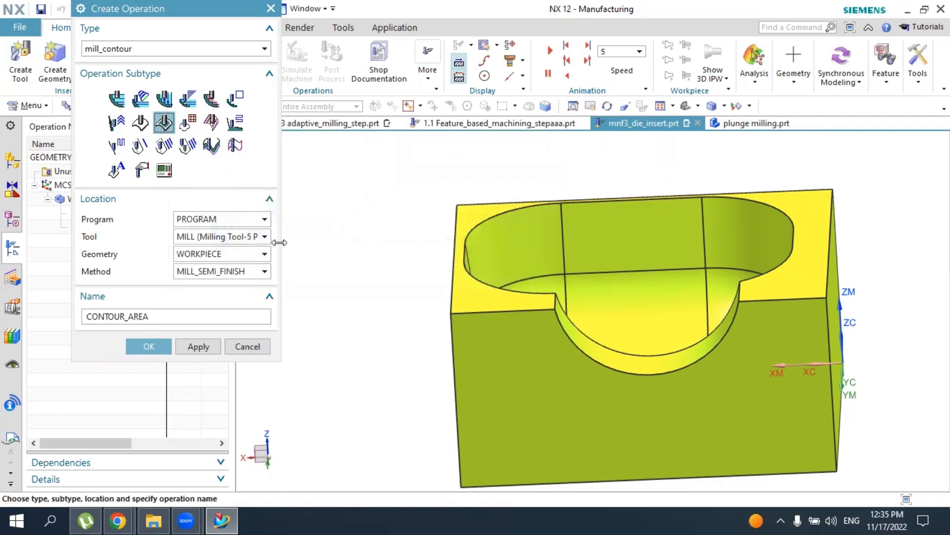
pyautogui.click(226, 272)
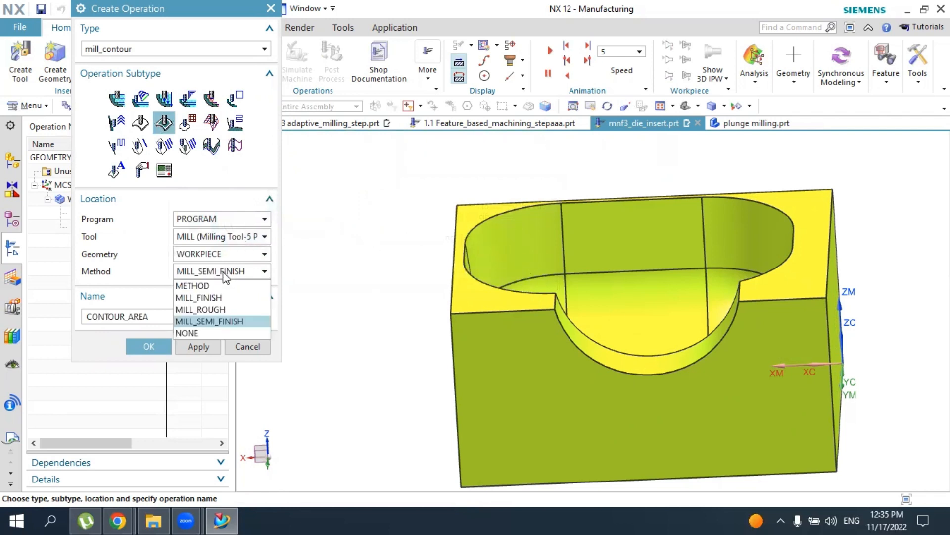
pyautogui.click(219, 297)
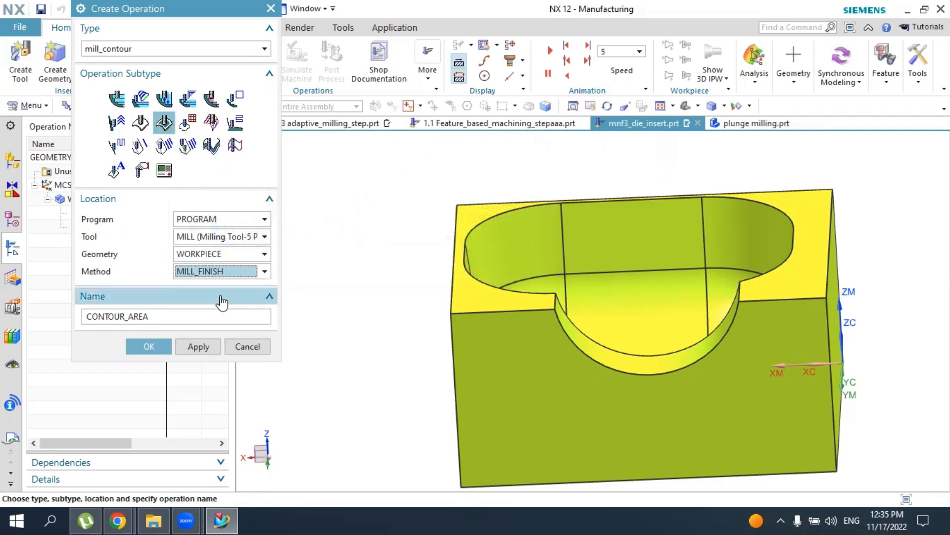
pyautogui.click(224, 237)
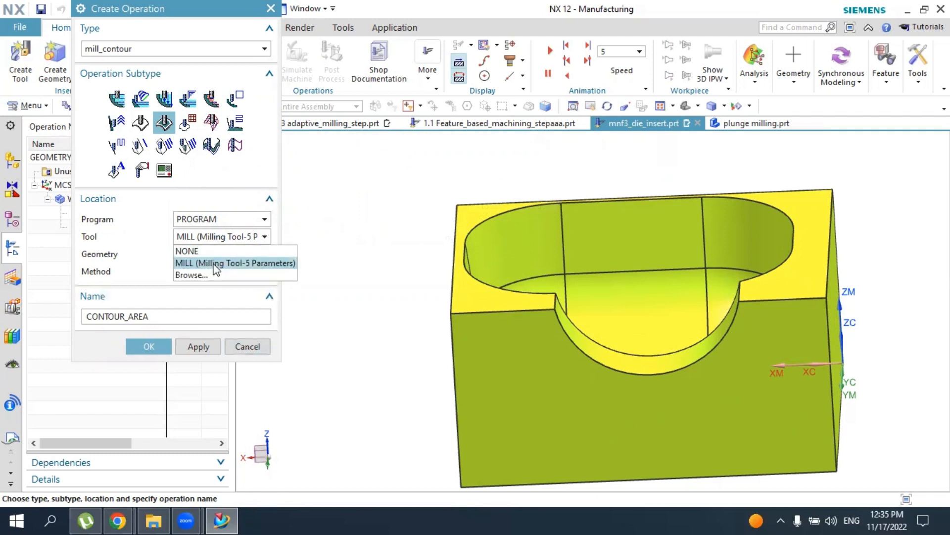
pyautogui.click(257, 349)
pyautogui.click(256, 350)
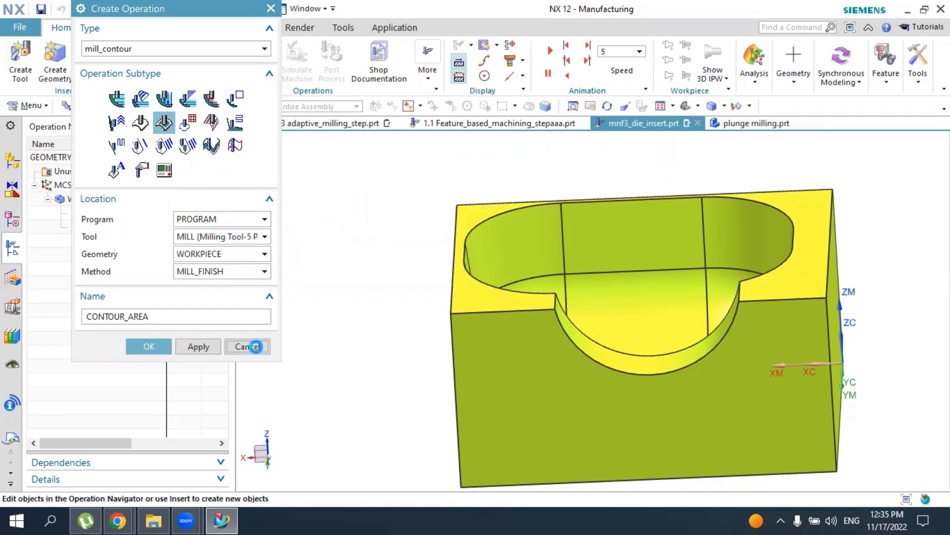
# Create a mill_contour ball mill tool named BALL_MILL with a ball diameter of 0.2
pyautogui.click(19, 70)
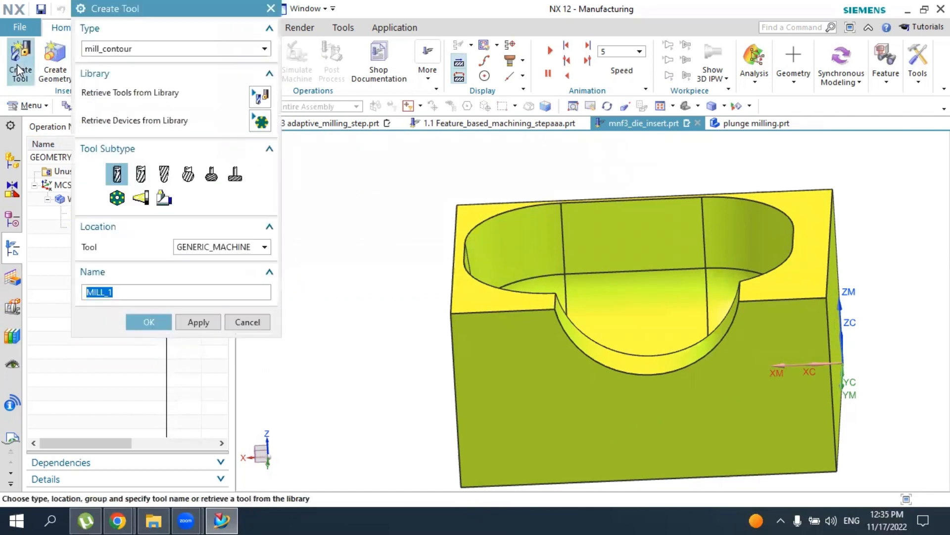
pyautogui.click(165, 181)
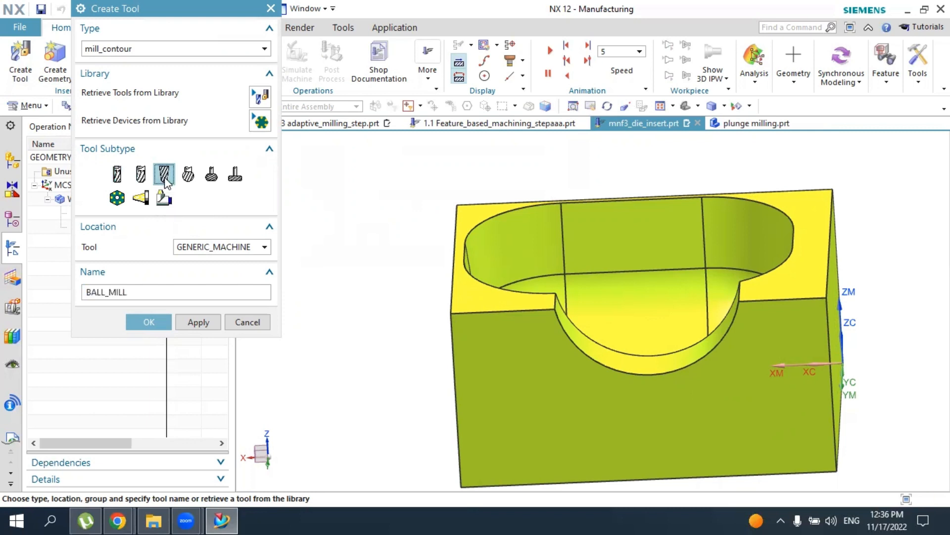
pyautogui.click(157, 322)
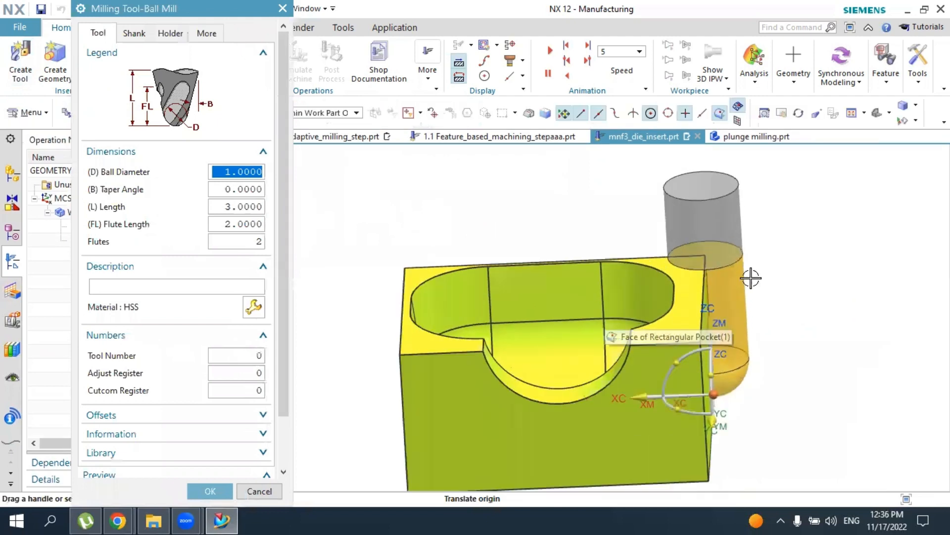
pyautogui.moveTo(687, 357); pyautogui.dragTo(684, 190)
pyautogui.scroll(-3, 630, 300)
pyautogui.scroll(3, 718, 236)
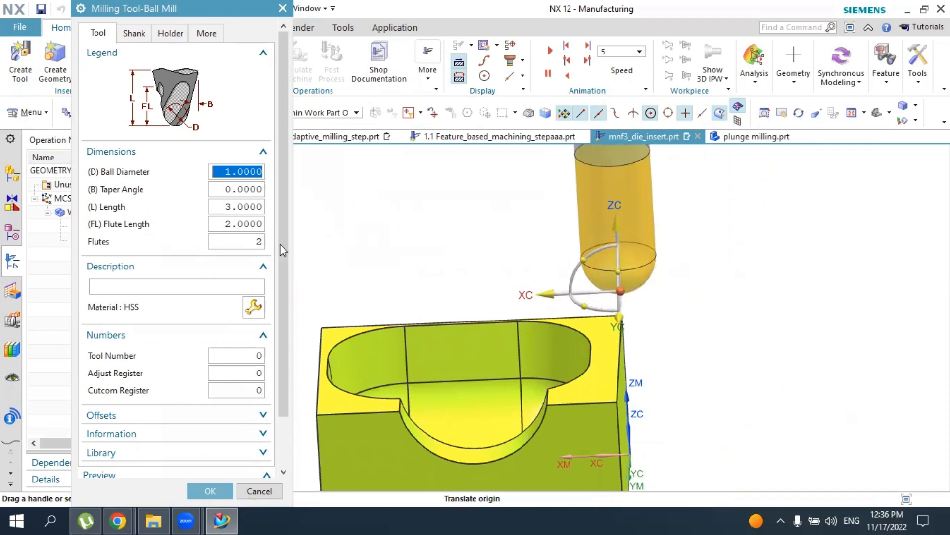
pyautogui.write('.')
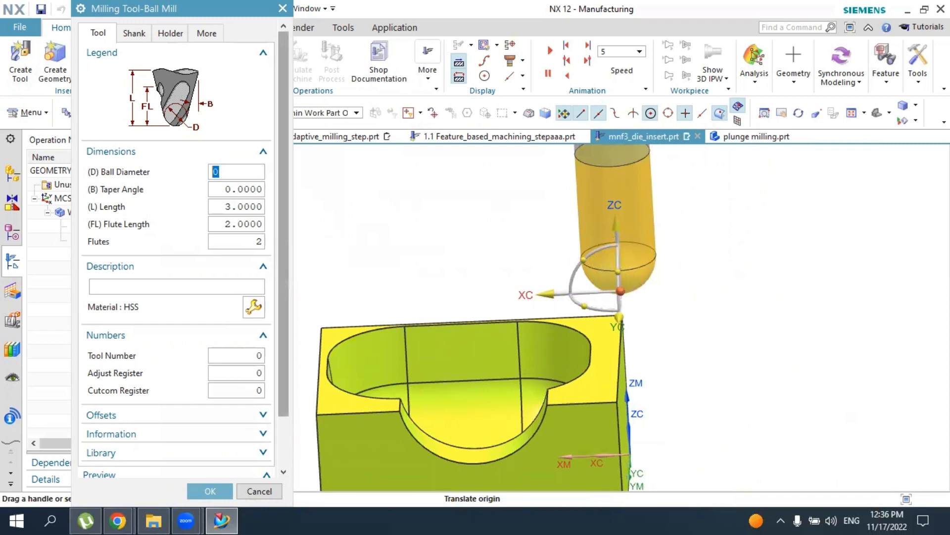
pyautogui.write('2')
pyautogui.press('Return')
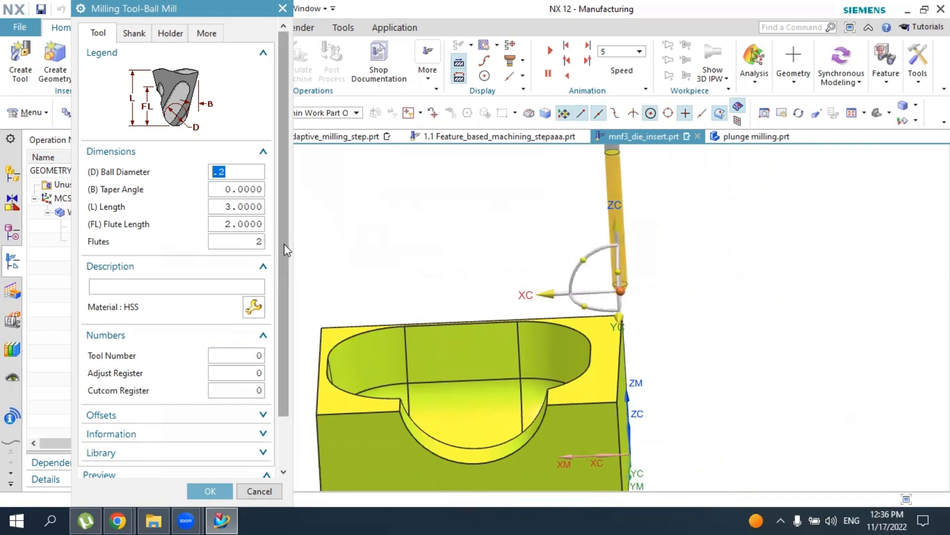
pyautogui.keyDown('shift'); pyautogui.moveTo(734, 220); pyautogui.dragTo(638, 278, button='middle'); pyautogui.keyUp('shift')
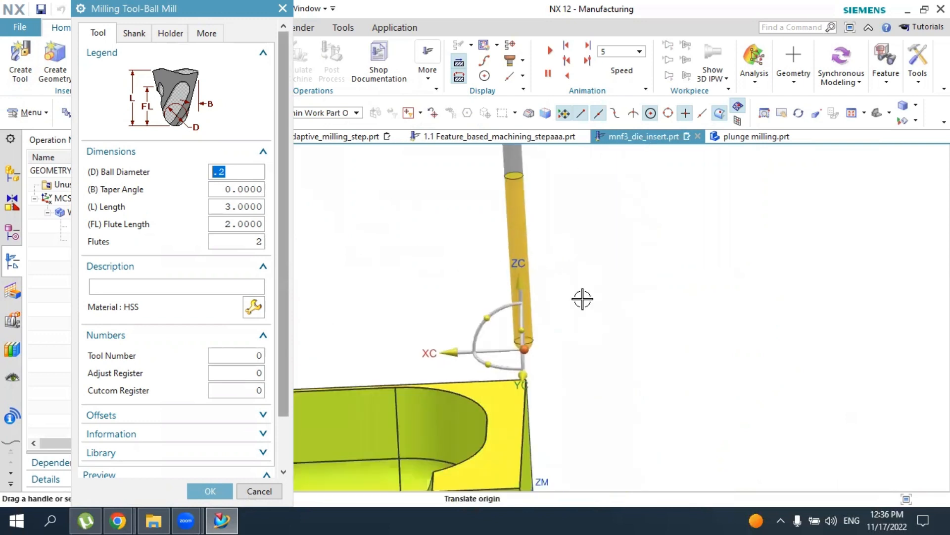
pyautogui.click(210, 493)
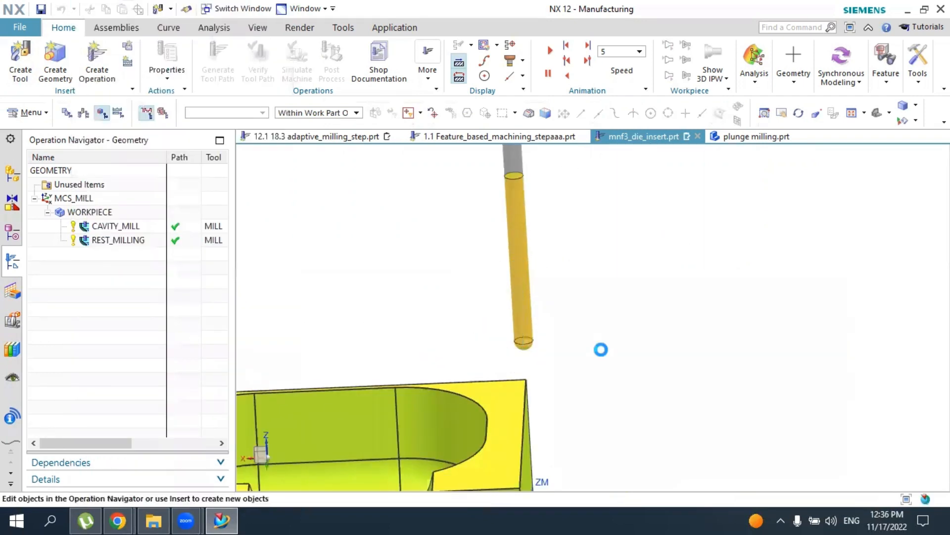
pyautogui.scroll(4, 601, 348)
pyautogui.scroll(-1, 581, 271)
pyautogui.moveTo(581, 271); pyautogui.dragTo(624, 277, button='middle')
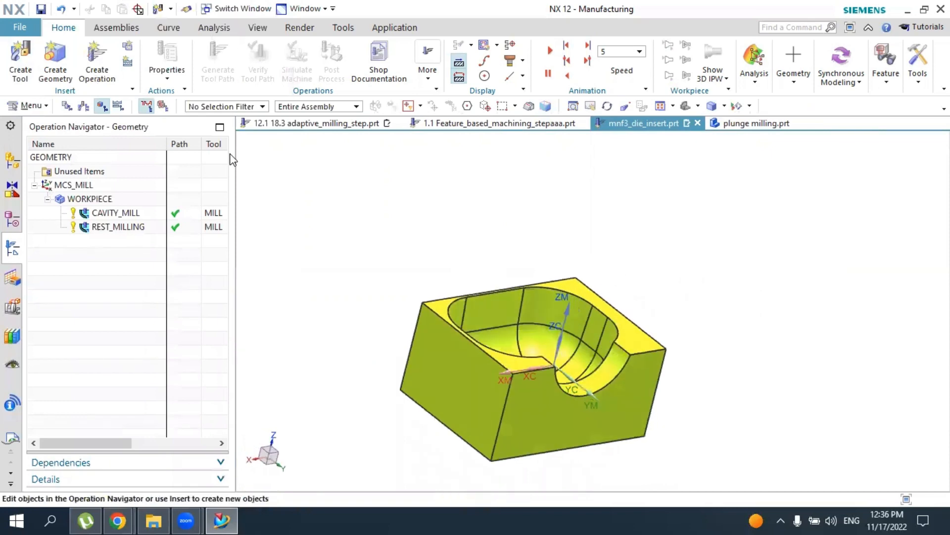
# Create a mill_contour CONTOUR_AREA operation using the BALL_MILL tool, WORKPIECE geometry and the MILL_FINISH method
pyautogui.click(98, 58)
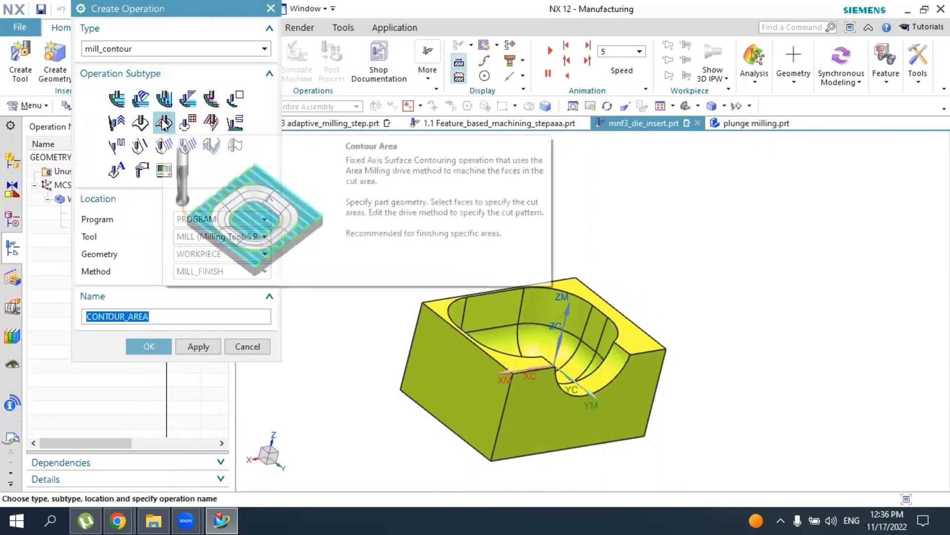
pyautogui.click(218, 238)
pyautogui.click(197, 265)
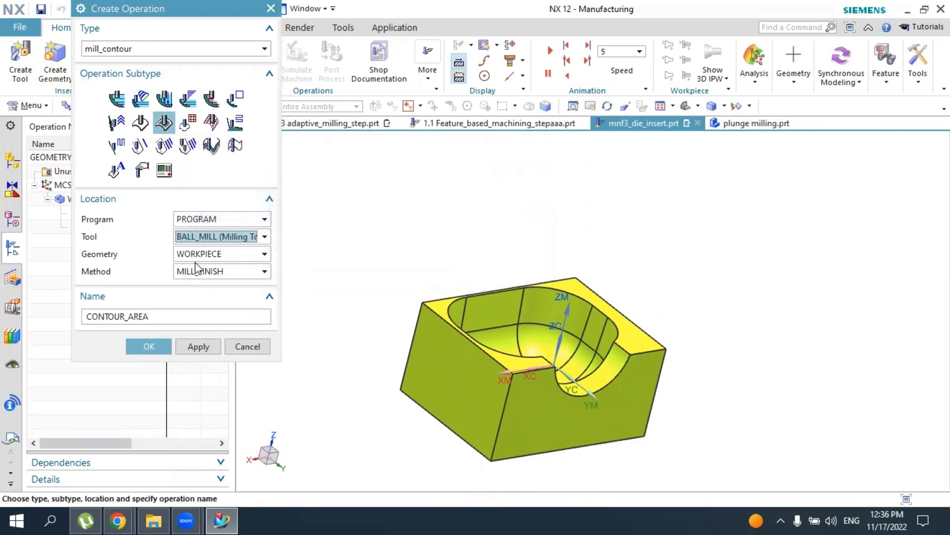
pyautogui.click(148, 346)
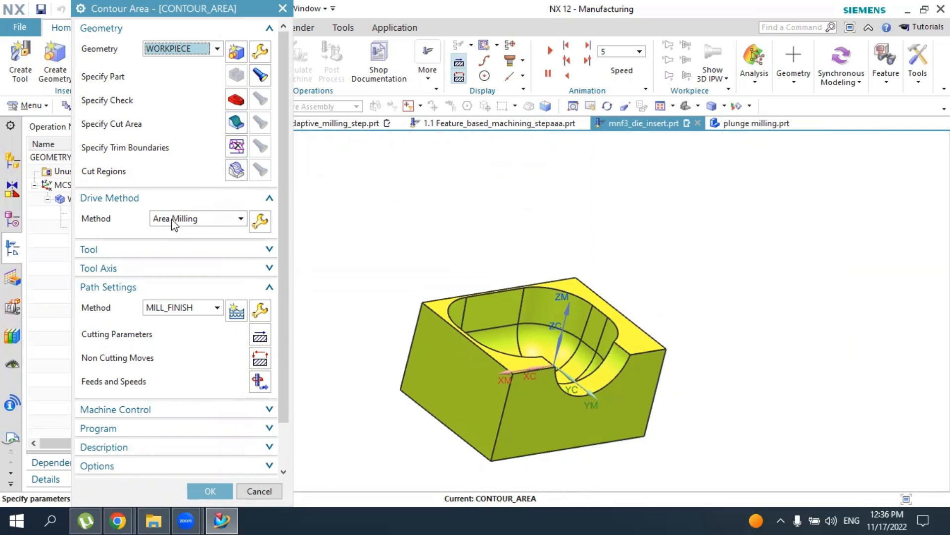
# Set the area milling drive's non-steep cut pattern to Follow Periphery with an Inward pattern direction
pyautogui.click(260, 222)
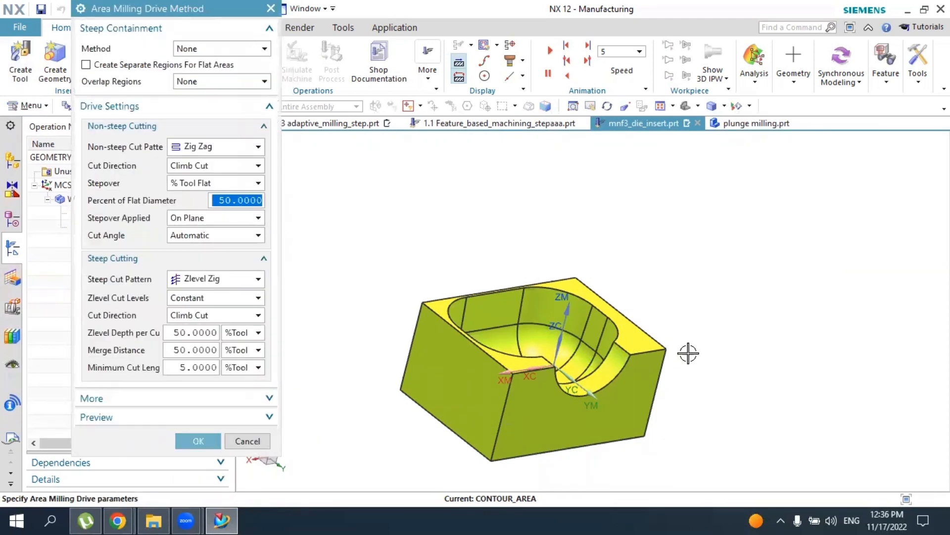
pyautogui.moveTo(688, 352); pyautogui.dragTo(673, 339, button='middle')
pyautogui.press('Home')
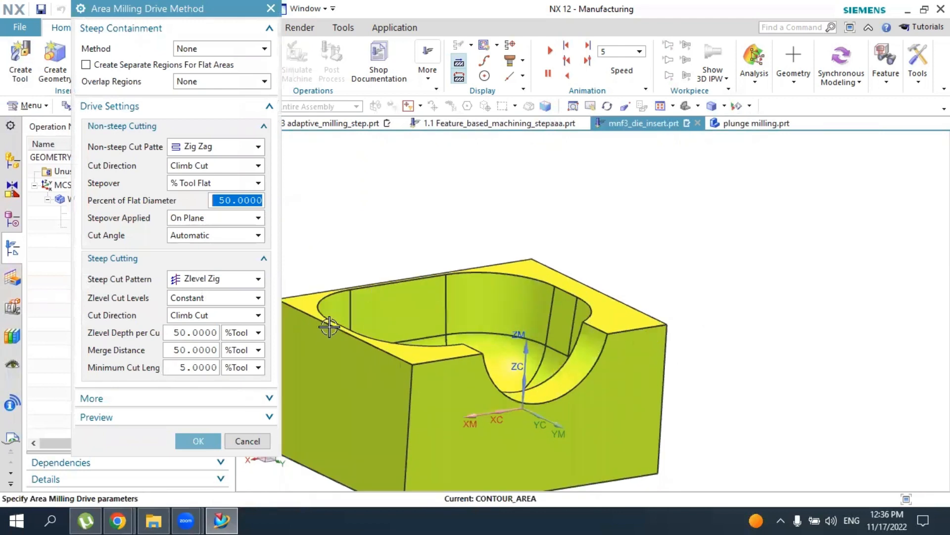
pyautogui.click(199, 148)
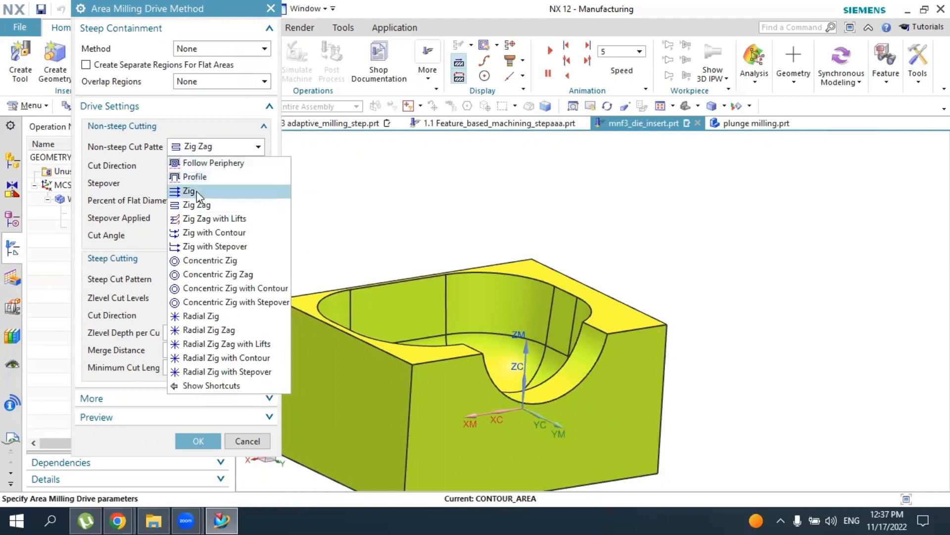
pyautogui.click(219, 164)
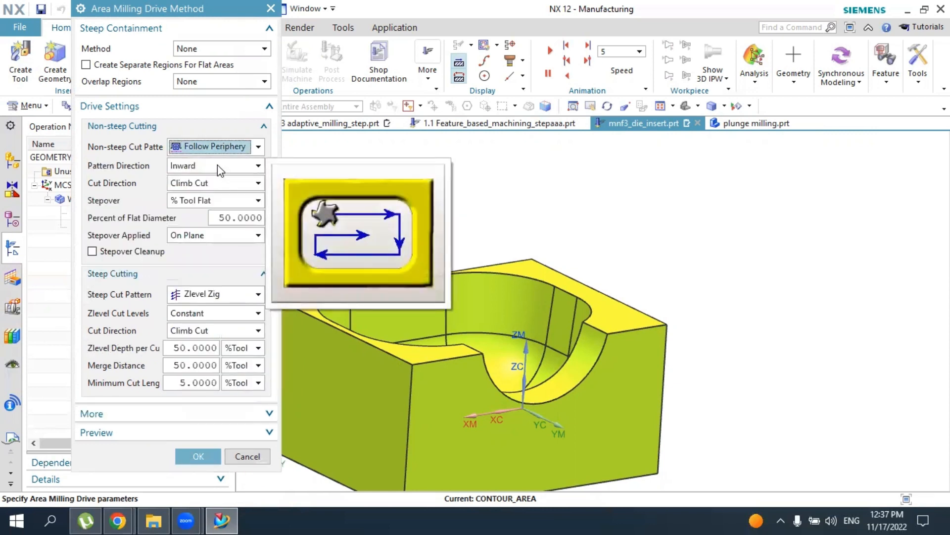
pyautogui.click(218, 164)
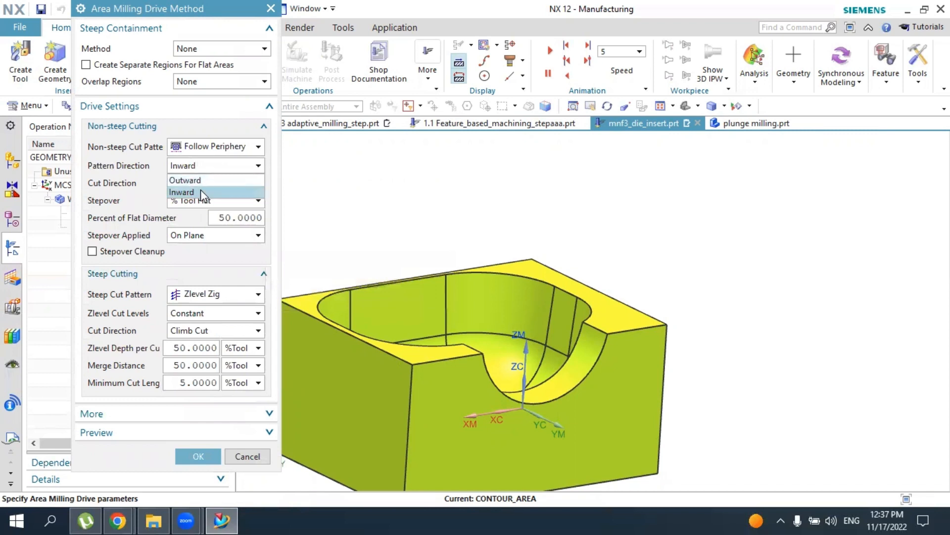
pyautogui.moveTo(200, 193)
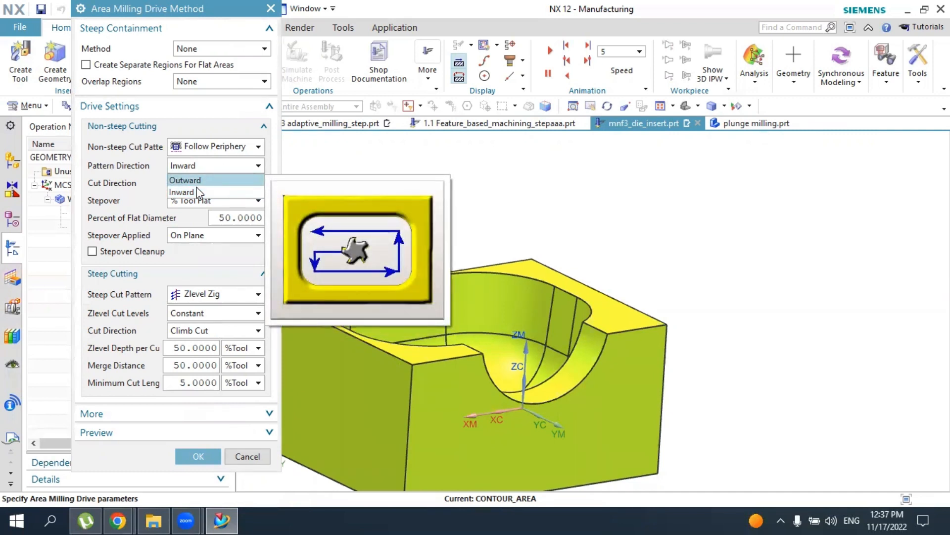
pyautogui.click(194, 193)
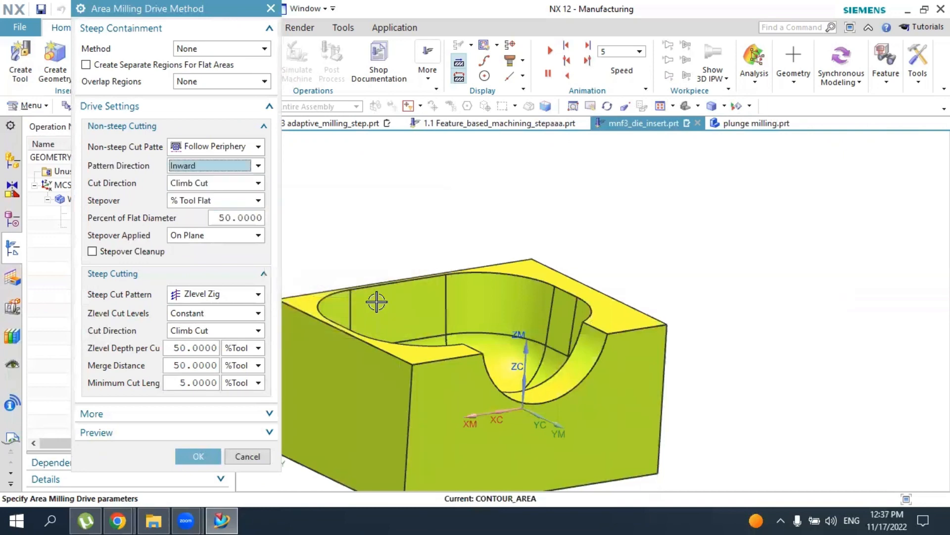
pyautogui.moveTo(377, 299); pyautogui.dragTo(347, 321, button='middle')
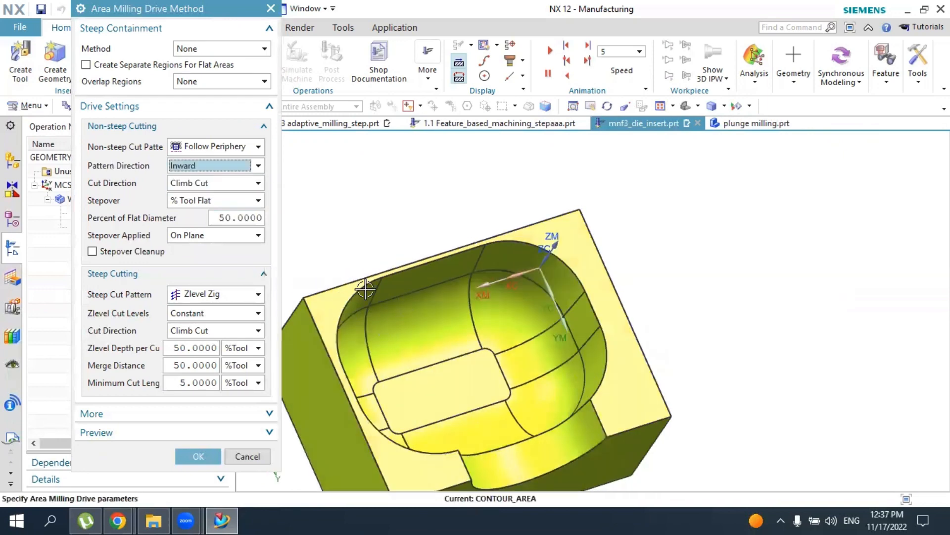
# Set the non-steep cutting to Climb Cut with a % Tool Flat stepover of 30 percent of flat diameter, and accept the drive settings
pyautogui.click(219, 183)
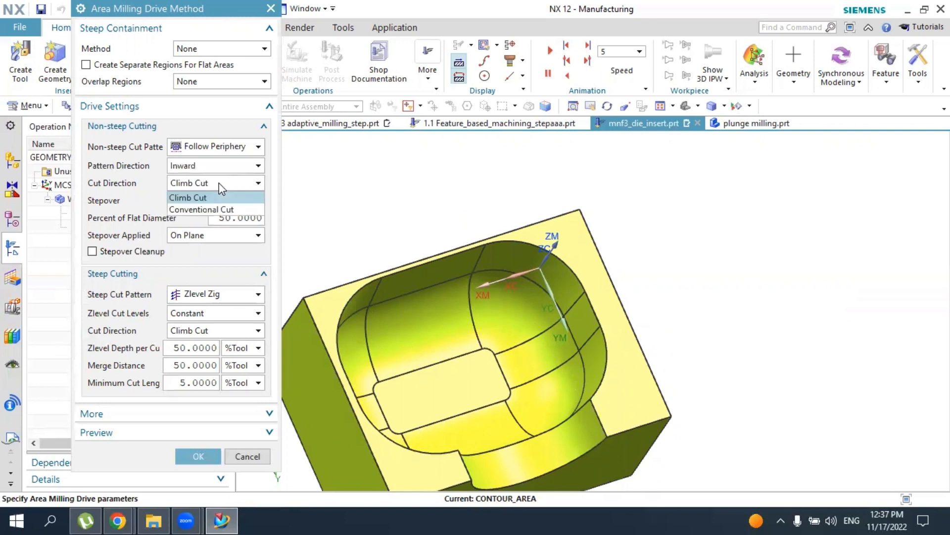
pyautogui.click(194, 209)
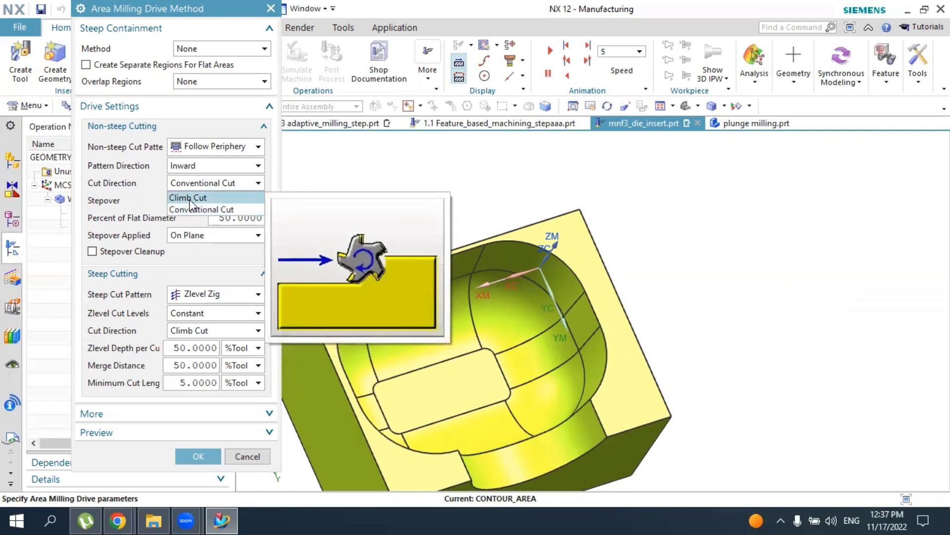
pyautogui.click(191, 200)
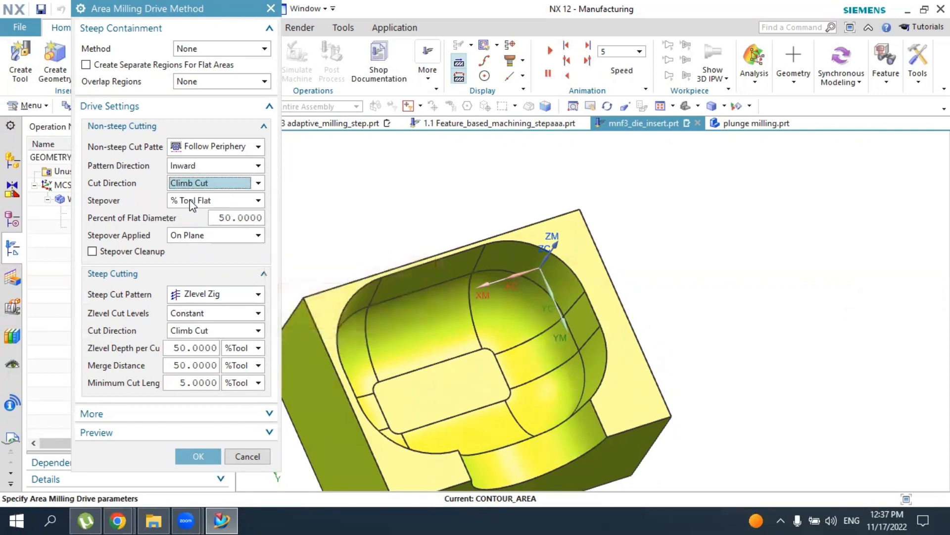
pyautogui.click(238, 217)
pyautogui.doubleClick(238, 216)
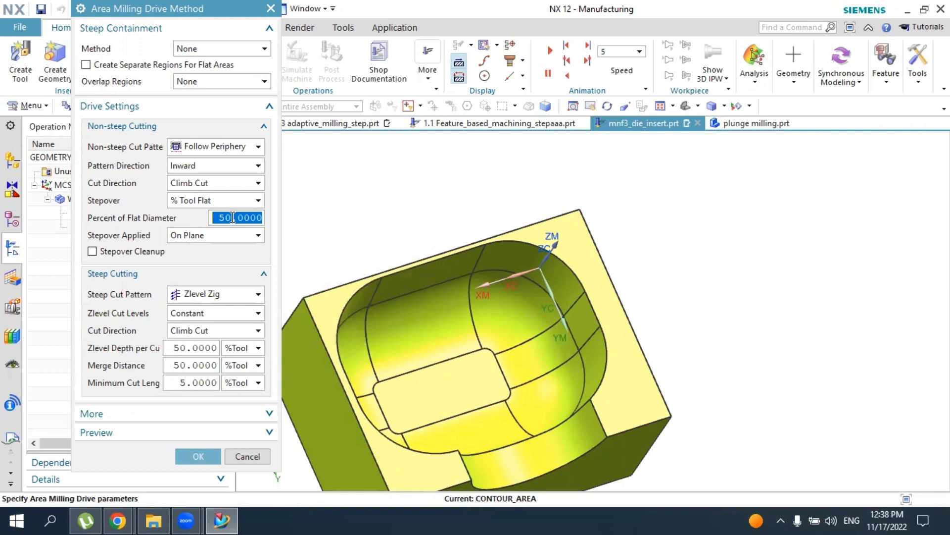
pyautogui.write('30')
pyautogui.click(189, 201)
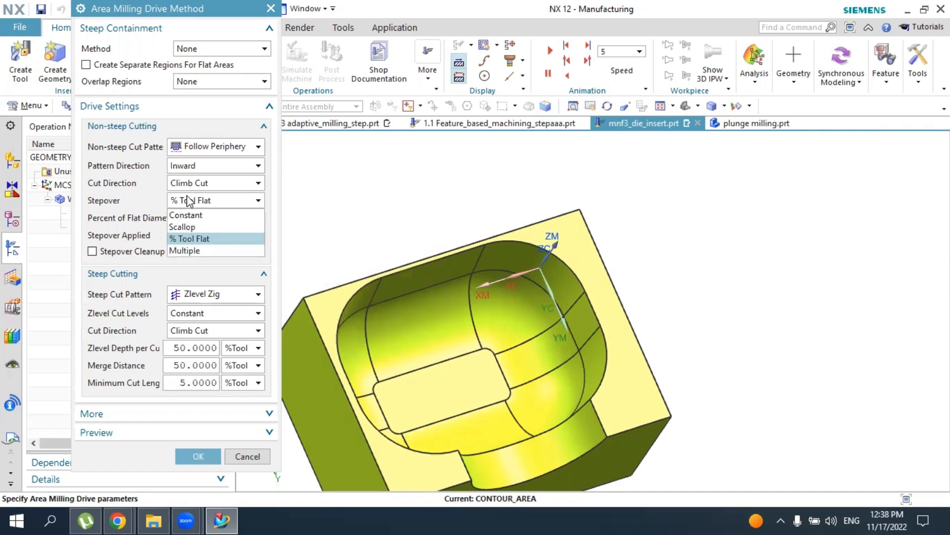
pyautogui.click(192, 214)
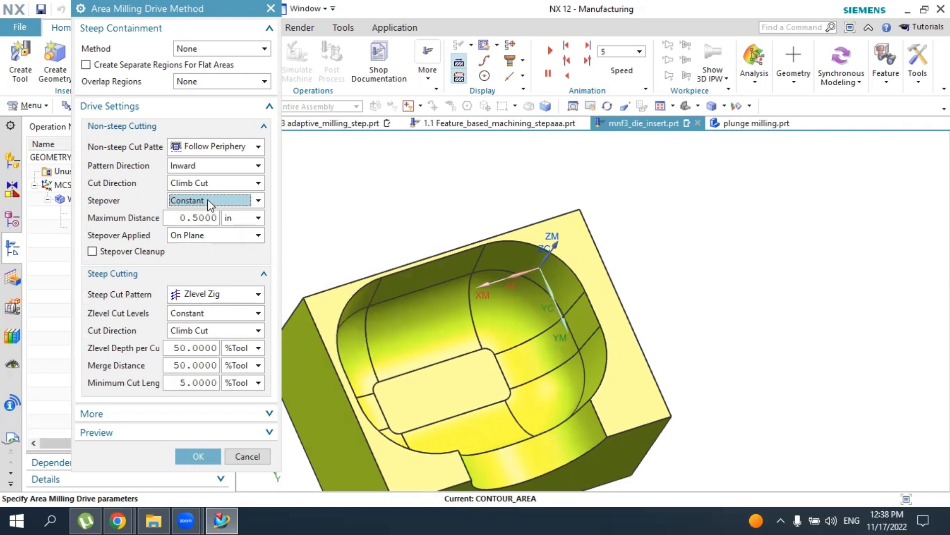
pyautogui.click(207, 199)
pyautogui.click(197, 237)
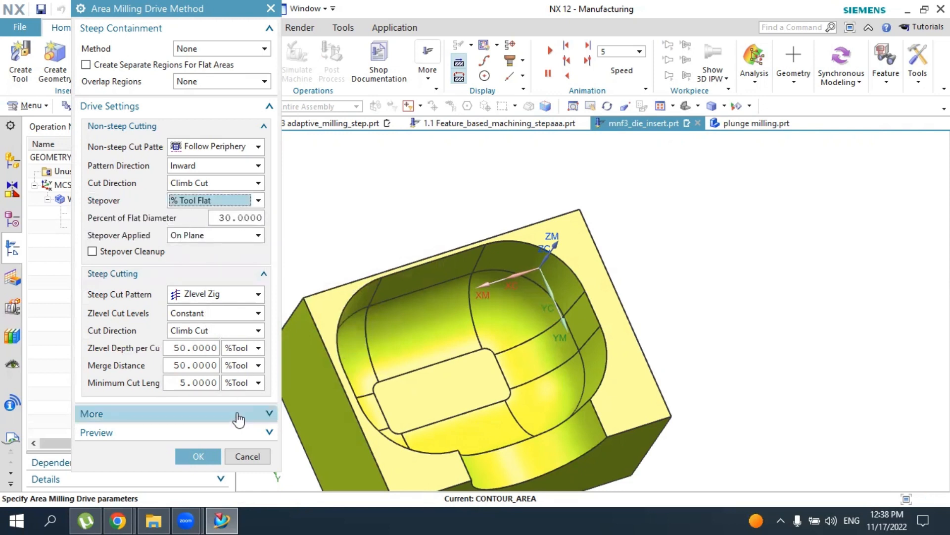
pyautogui.click(196, 457)
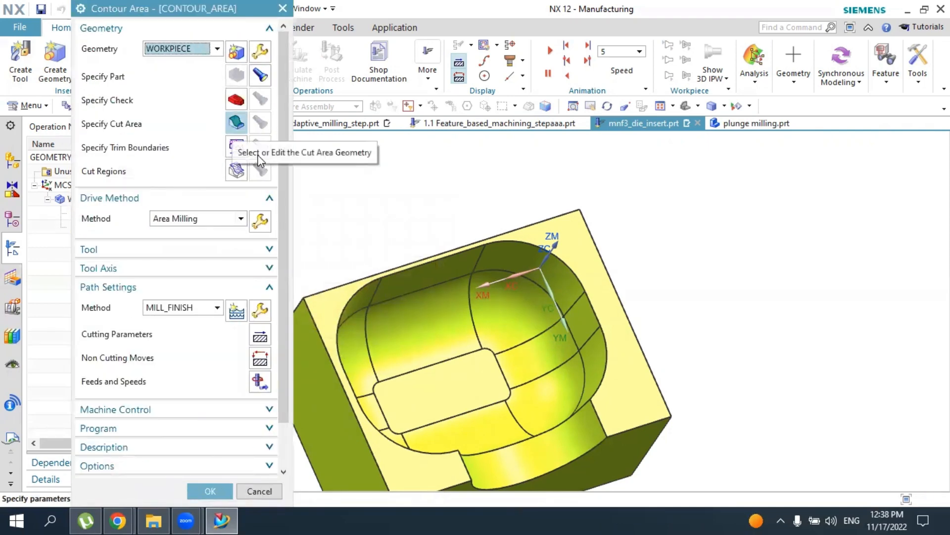
# Specify the die cavity's inner faces as the cut area using the Tangent Faces selection rule
pyautogui.click(235, 123)
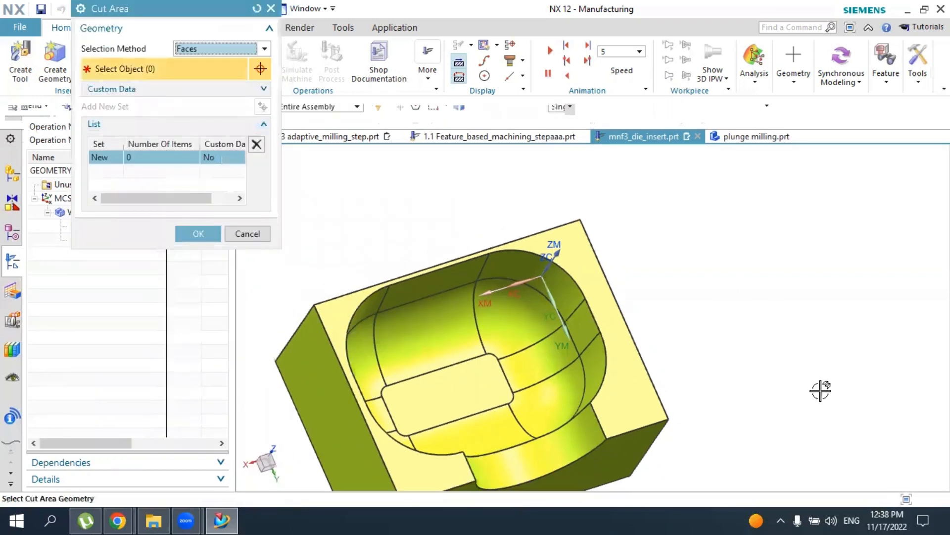
pyautogui.moveTo(818, 391); pyautogui.dragTo(774, 325, button='middle')
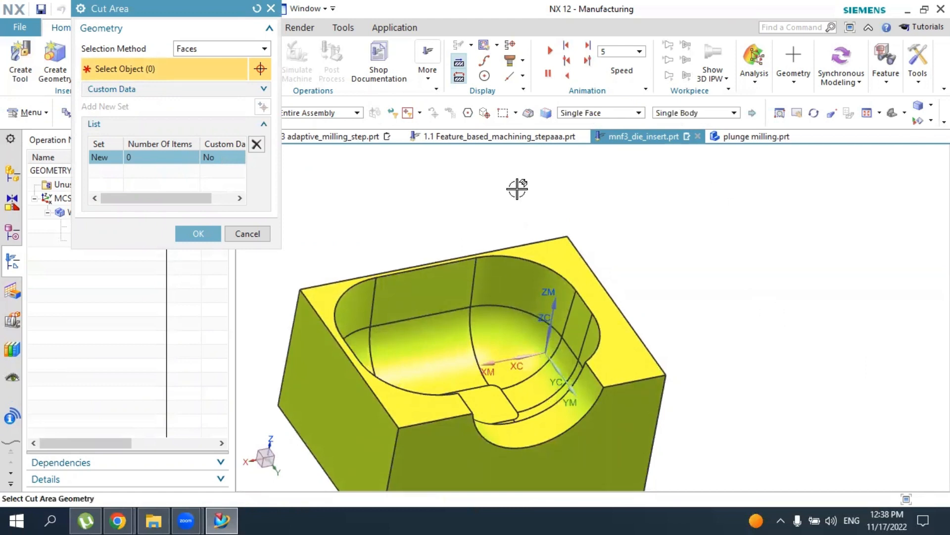
pyautogui.click(602, 113)
pyautogui.click(579, 136)
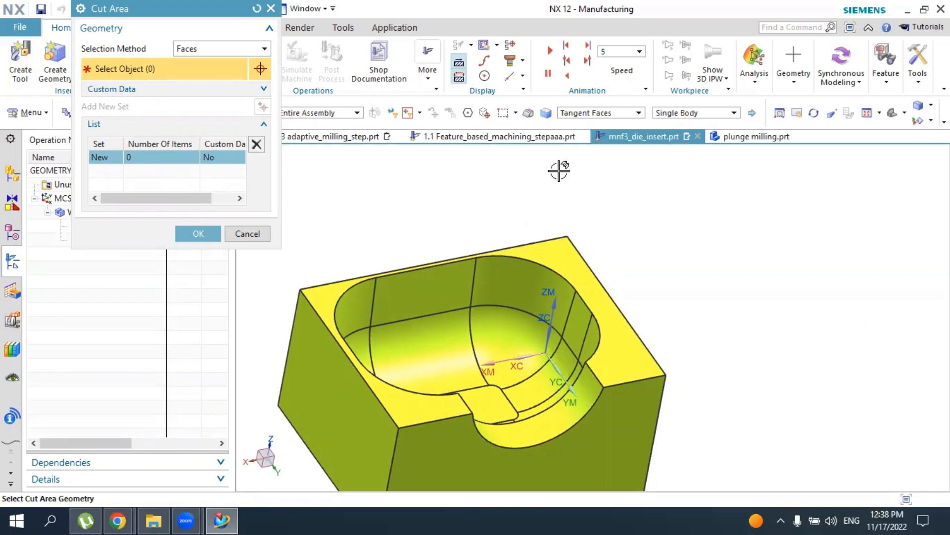
pyautogui.click(421, 302)
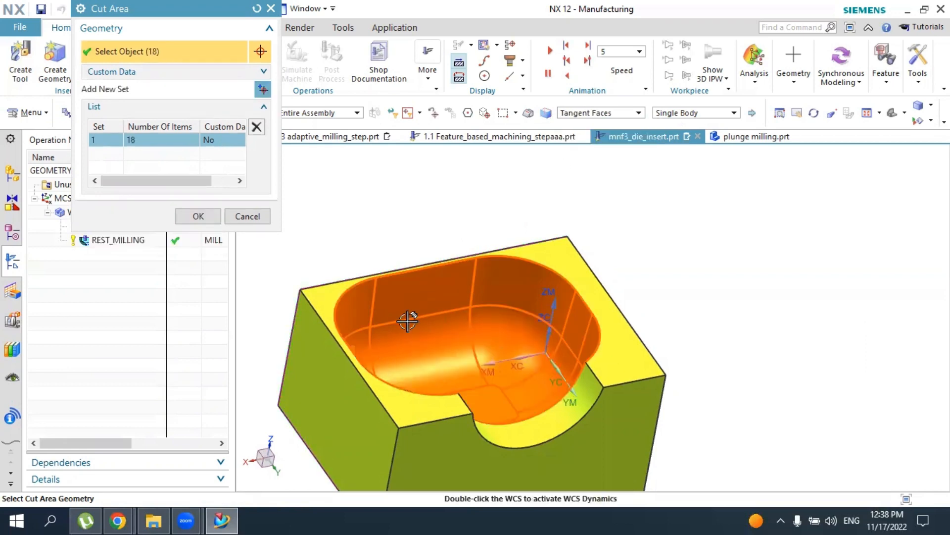
pyautogui.moveTo(473, 361); pyautogui.dragTo(448, 369, button='middle')
pyautogui.middleClick(275, 260)
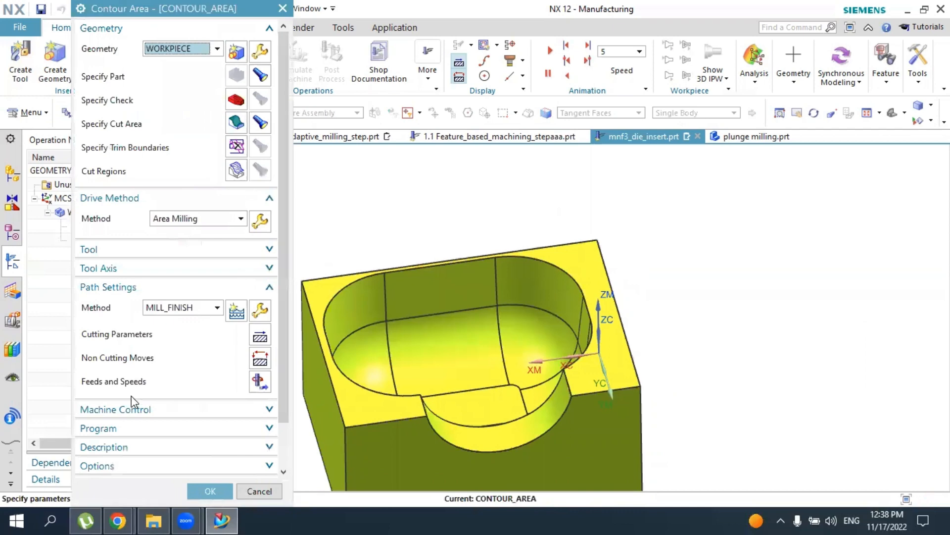
# Generate the contour area tool path and inspect its passes over the cavity walls and floor
pyautogui.scroll(-2, 132, 401)
pyautogui.click(138, 457)
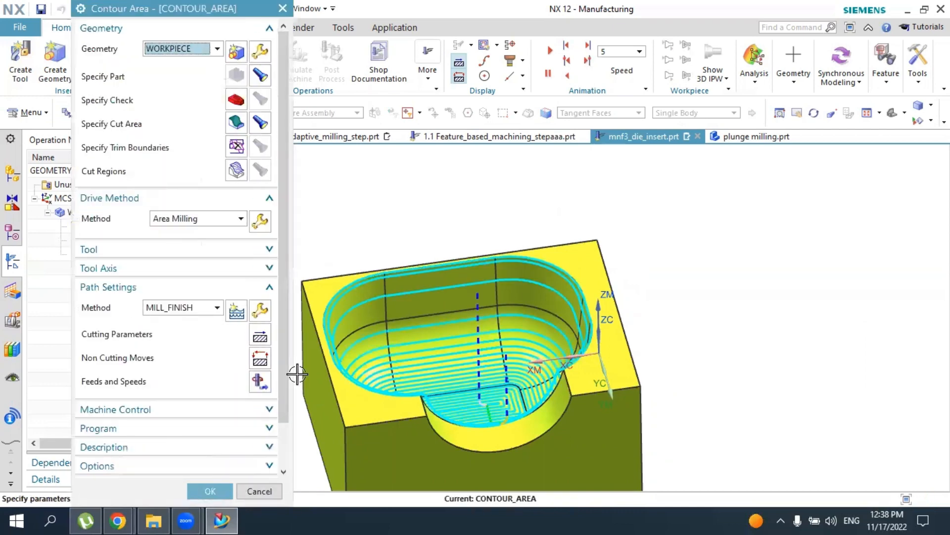
pyautogui.scroll(-3, 518, 340)
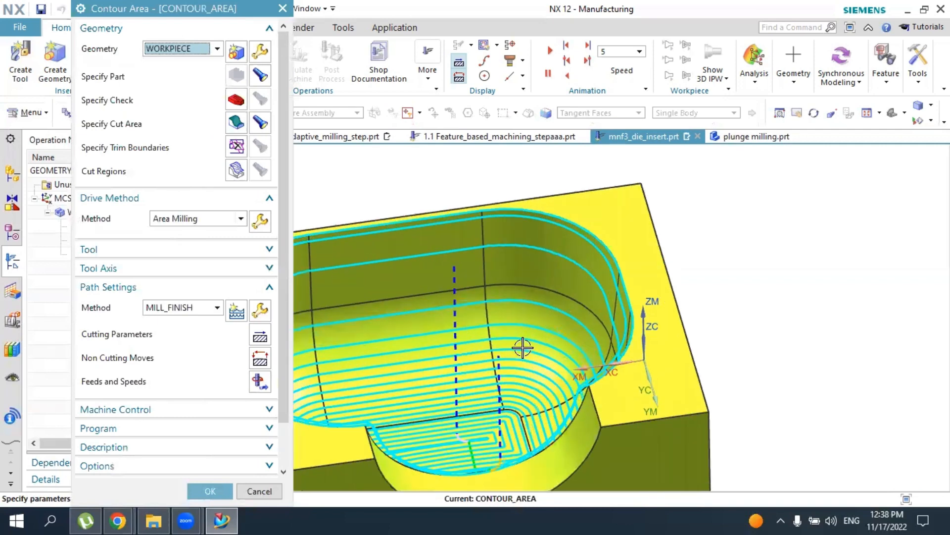
pyautogui.moveTo(522, 348); pyautogui.dragTo(396, 337, button='middle')
# Verify the contour area tool path and play its 3D Dynamic material removal at animation speed 3
pyautogui.scroll(-3, 213, 439)
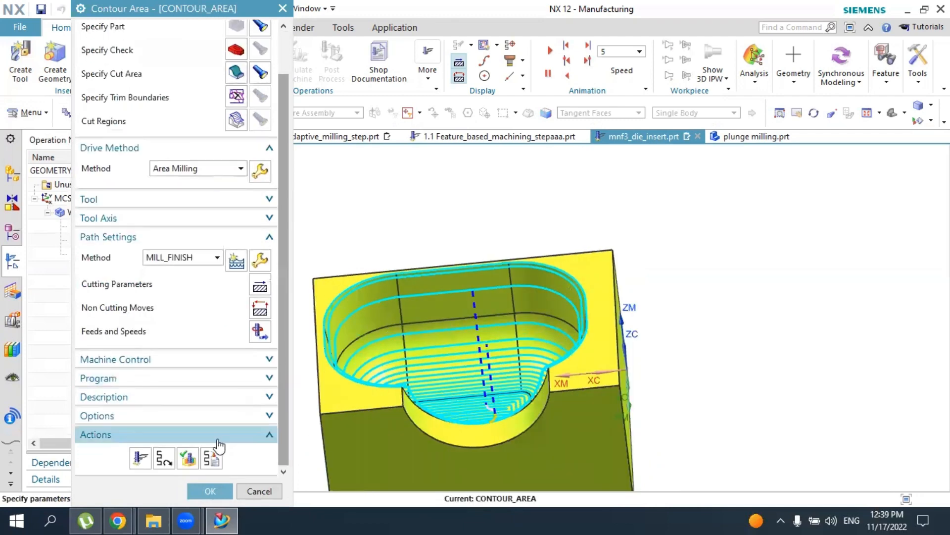
pyautogui.click(189, 457)
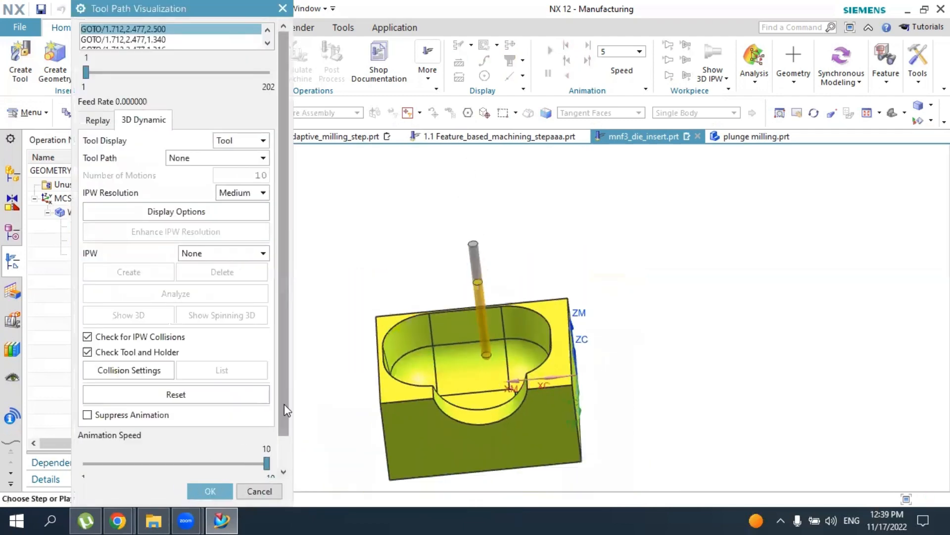
pyautogui.scroll(-2, 284, 404)
pyautogui.moveTo(266, 429); pyautogui.dragTo(126, 430)
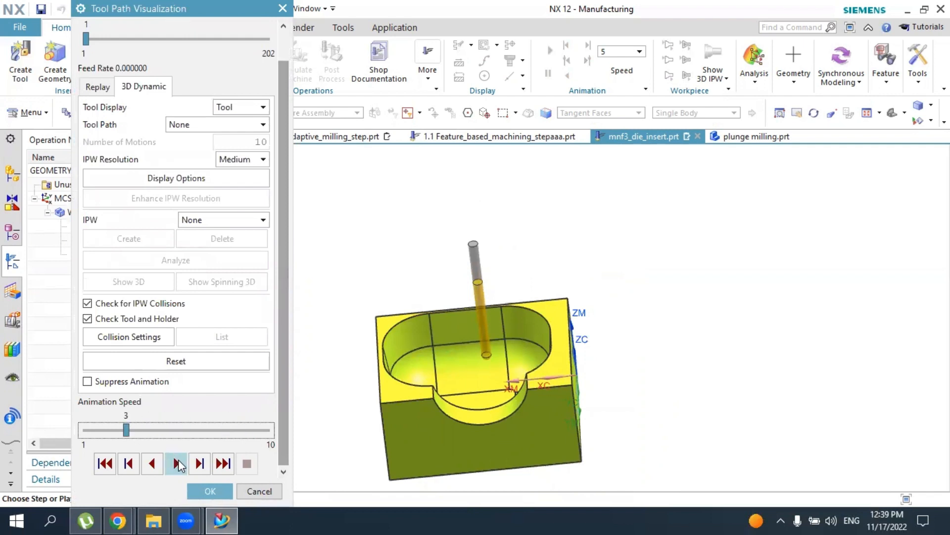
pyautogui.click(178, 464)
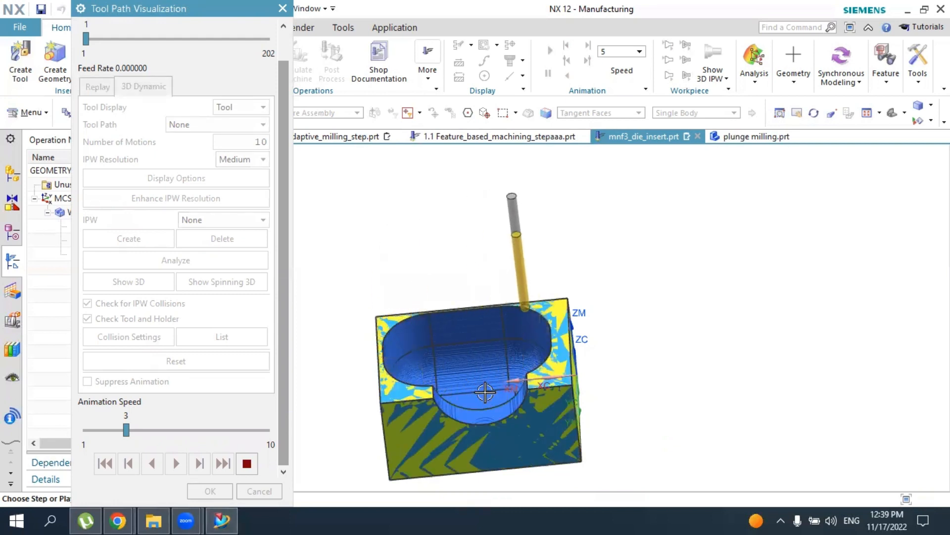
# Inspect the simulated contour area cut on the cavity walls and floor, and accept the visualization and the operation
pyautogui.scroll(5, 483, 392)
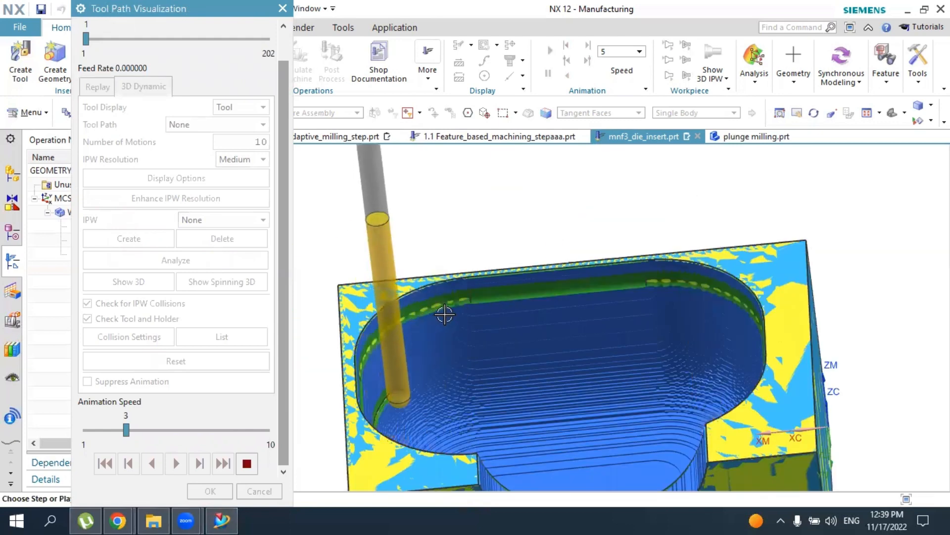
pyautogui.scroll(-4, 547, 382)
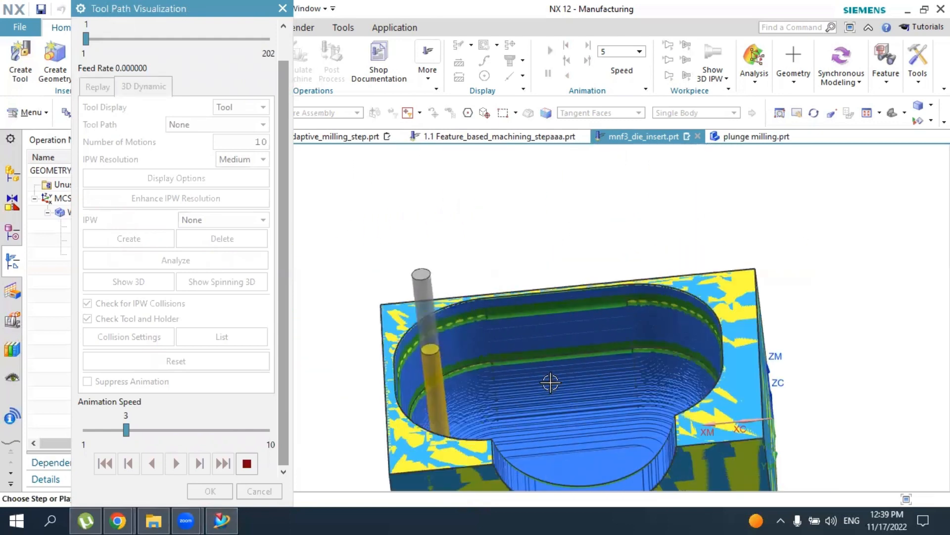
pyautogui.moveTo(562, 392); pyautogui.dragTo(501, 392, button='middle')
pyautogui.scroll(5, 549, 412)
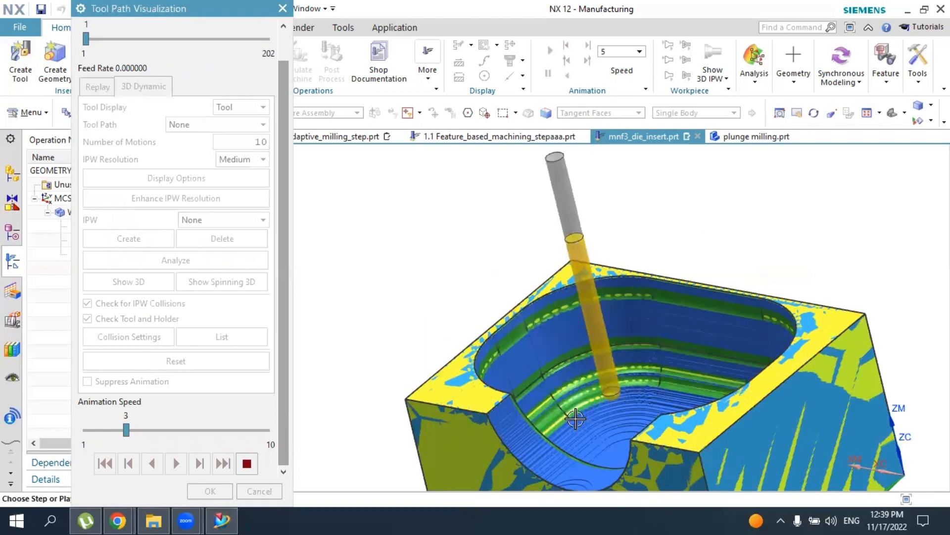
pyautogui.scroll(-3, 588, 419)
pyautogui.moveTo(587, 419); pyautogui.dragTo(601, 437, button='middle')
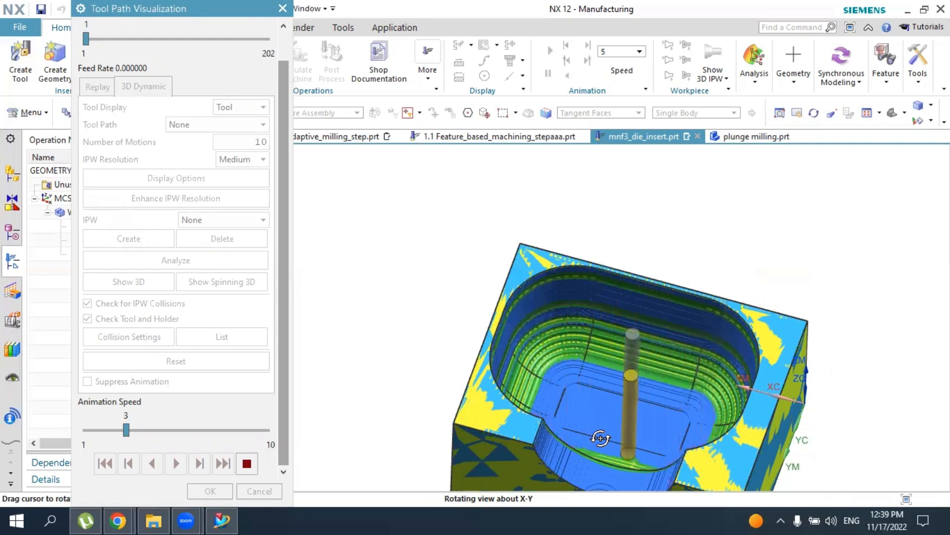
pyautogui.moveTo(601, 437); pyautogui.dragTo(608, 438, button='middle')
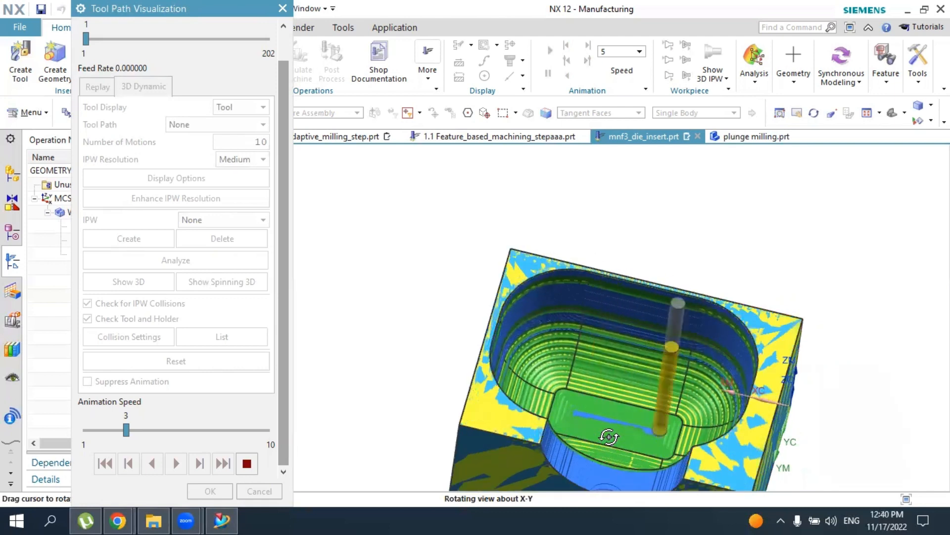
pyautogui.scroll(2, 626, 419)
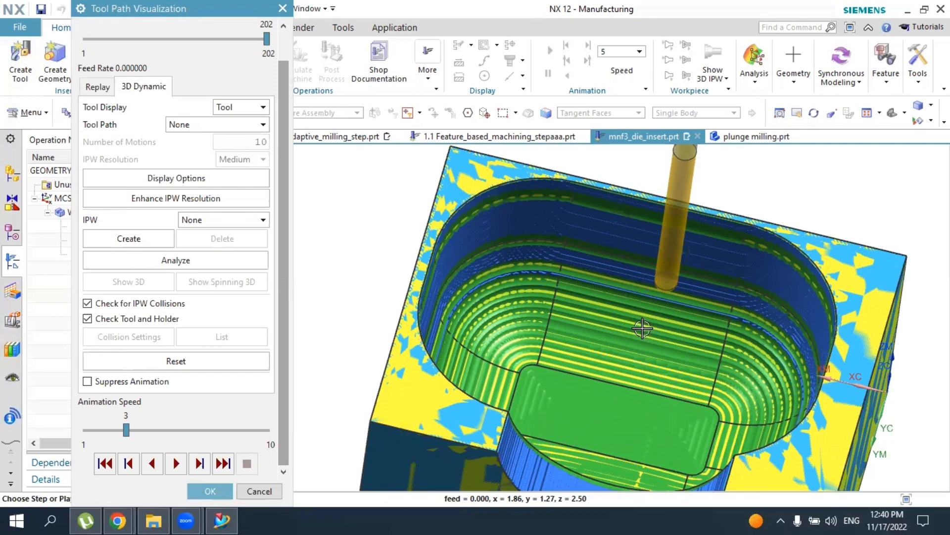
pyautogui.moveTo(588, 366); pyautogui.dragTo(562, 346, button='middle')
pyautogui.click(214, 486)
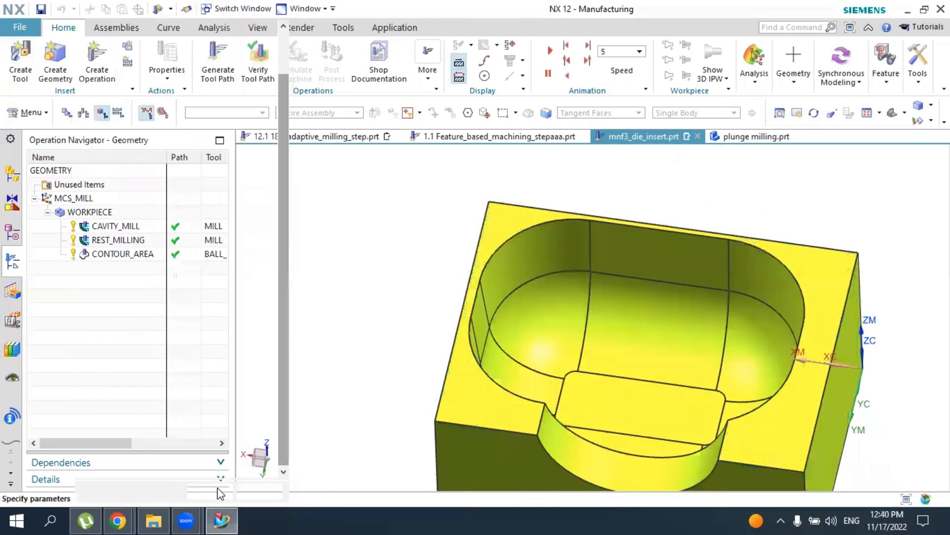
pyautogui.click(210, 490)
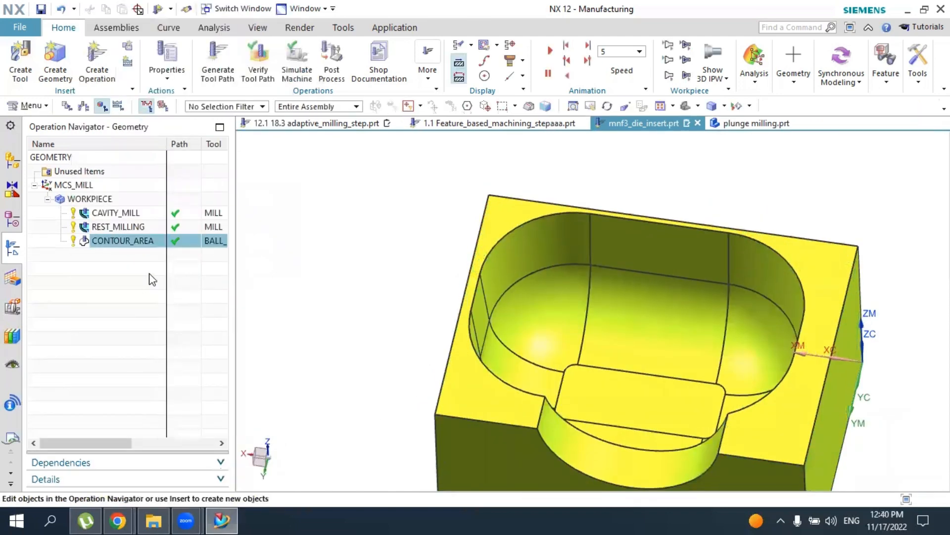
# Create a mill_contour Contour Surface Area operation using BALL_MILL, the WORKPIECE geometry and the MILL_FINISH method
pyautogui.click(95, 70)
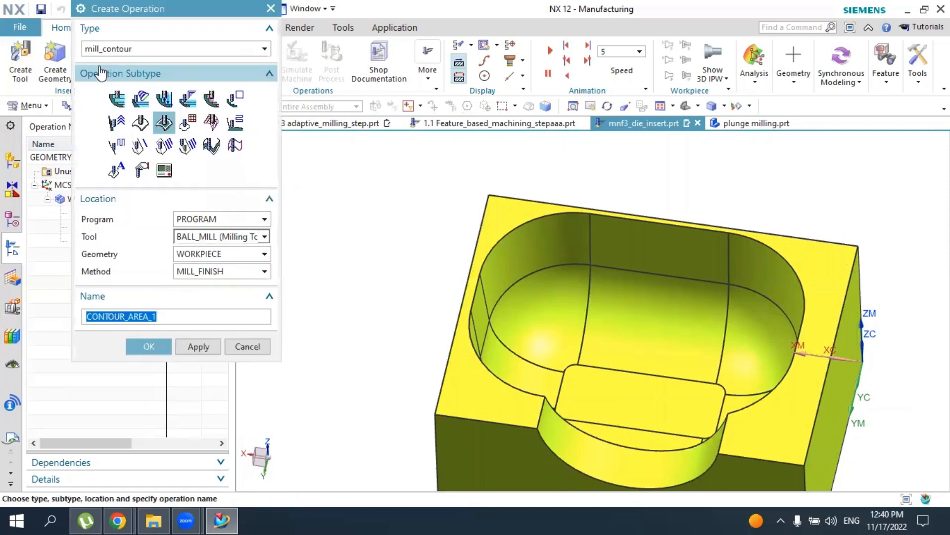
pyautogui.click(189, 126)
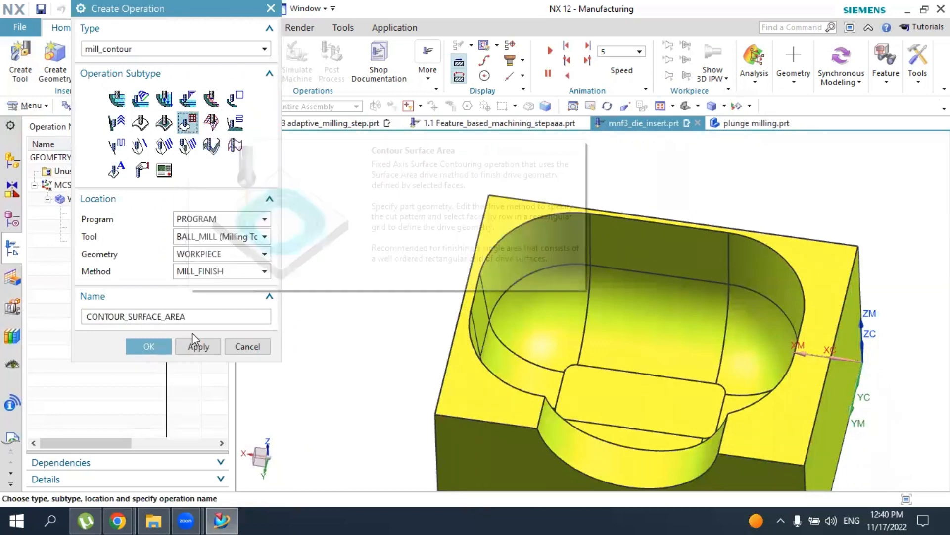
pyautogui.click(158, 347)
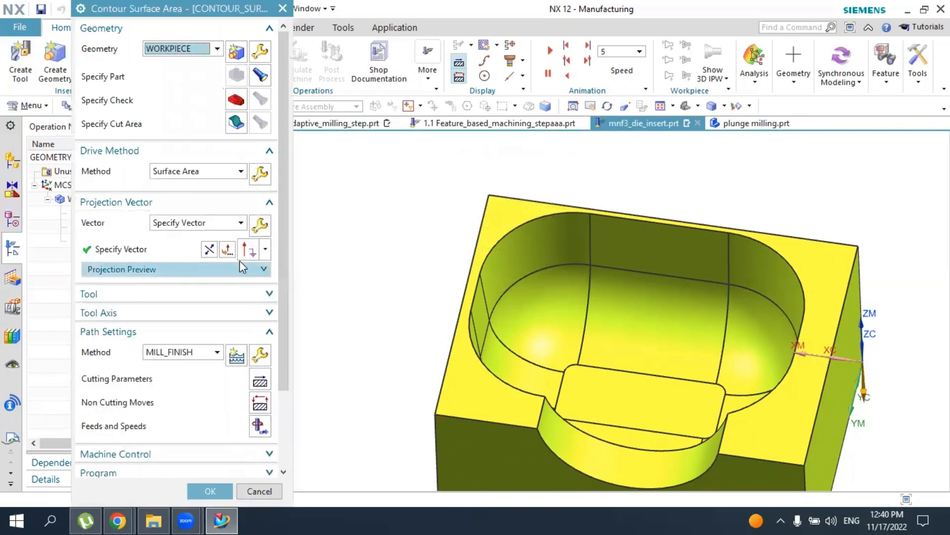
# Specify the central curved cavity face and the flat back wall face above it as the surface area drive geometry
pyautogui.click(260, 174)
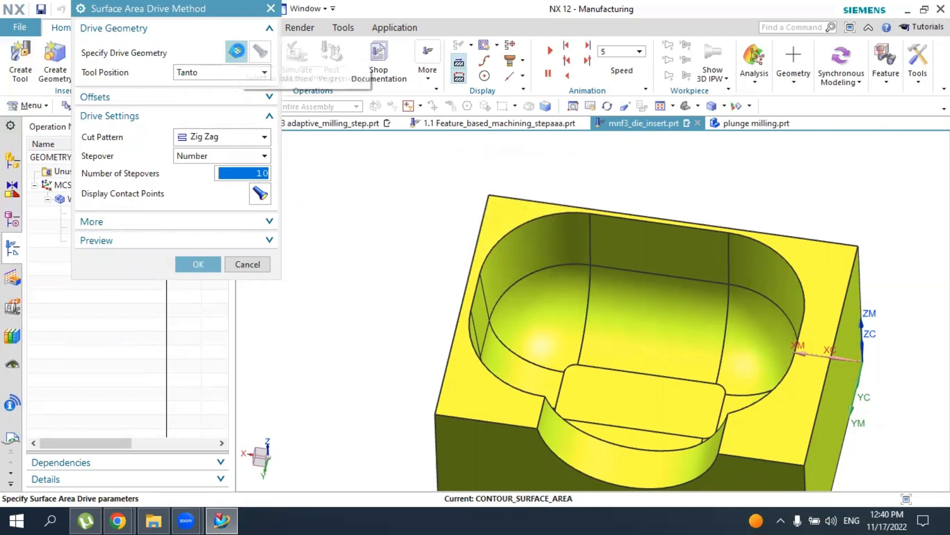
pyautogui.click(237, 52)
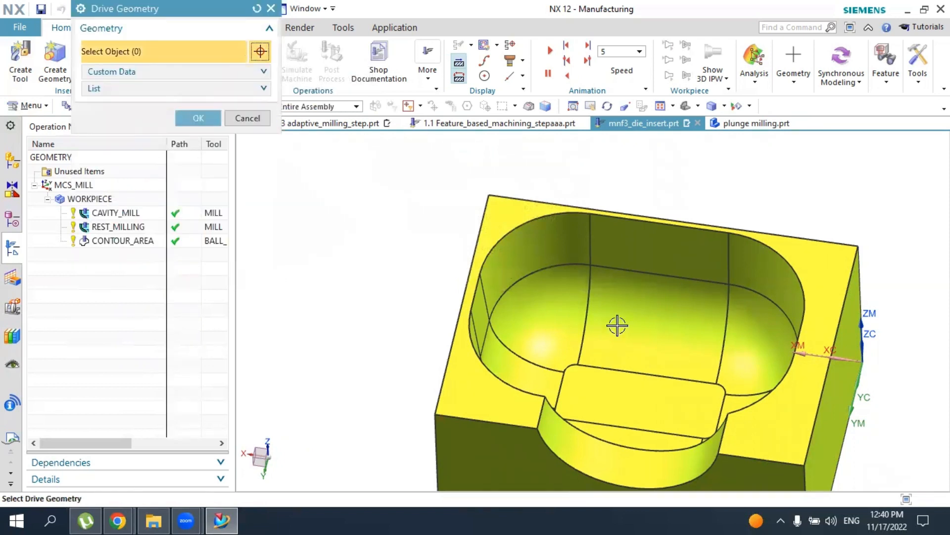
pyautogui.click(649, 301)
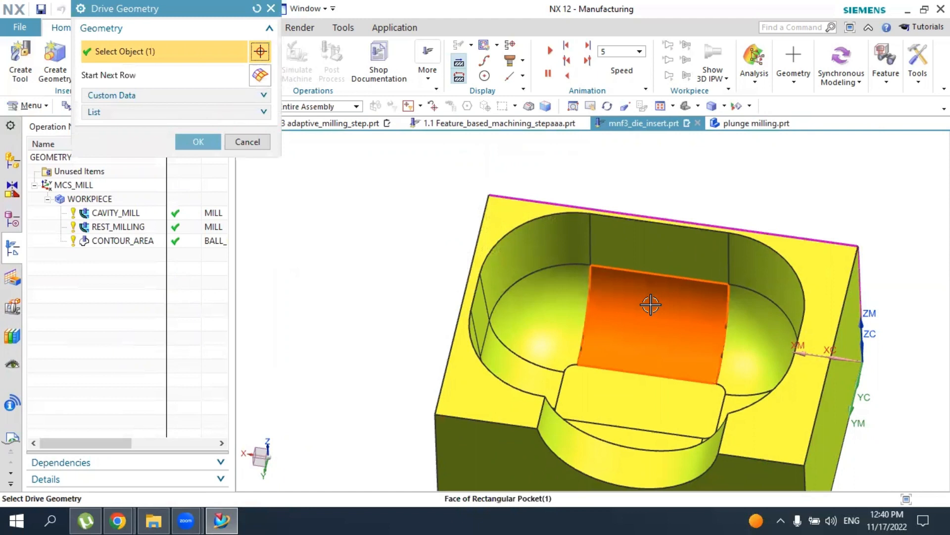
pyautogui.click(649, 254)
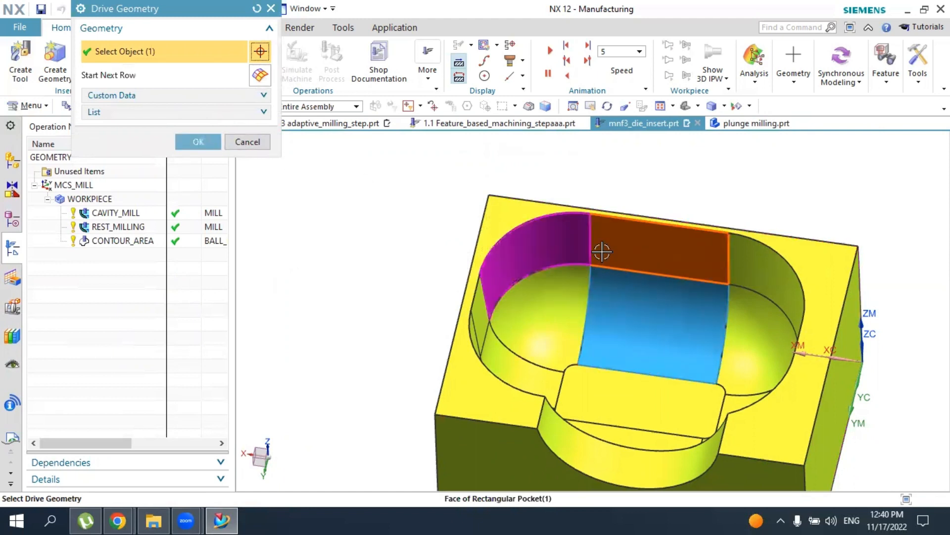
pyautogui.click(187, 140)
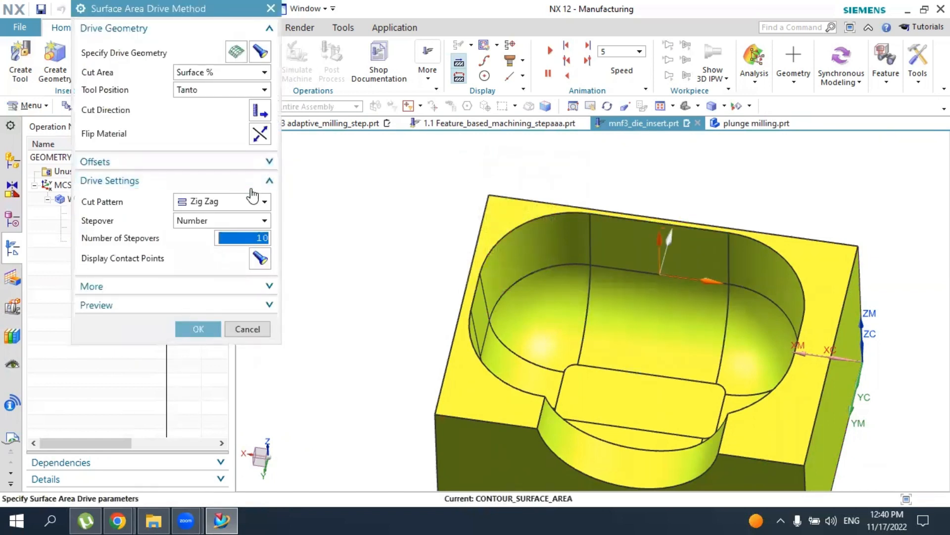
# Use the Zig Zag cut pattern with a higher number of stepovers, and accept the surface area drive settings
pyautogui.click(253, 198)
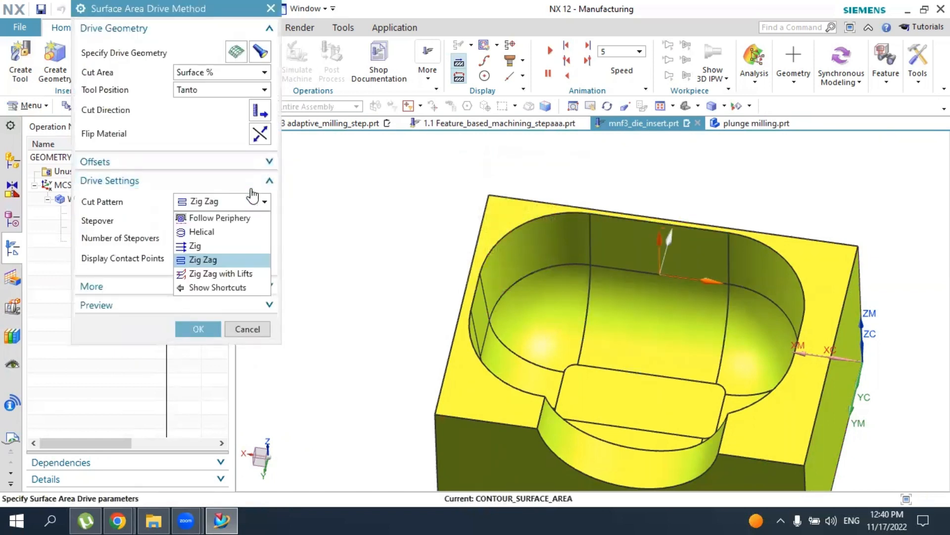
pyautogui.click(204, 262)
pyautogui.press('Tab')
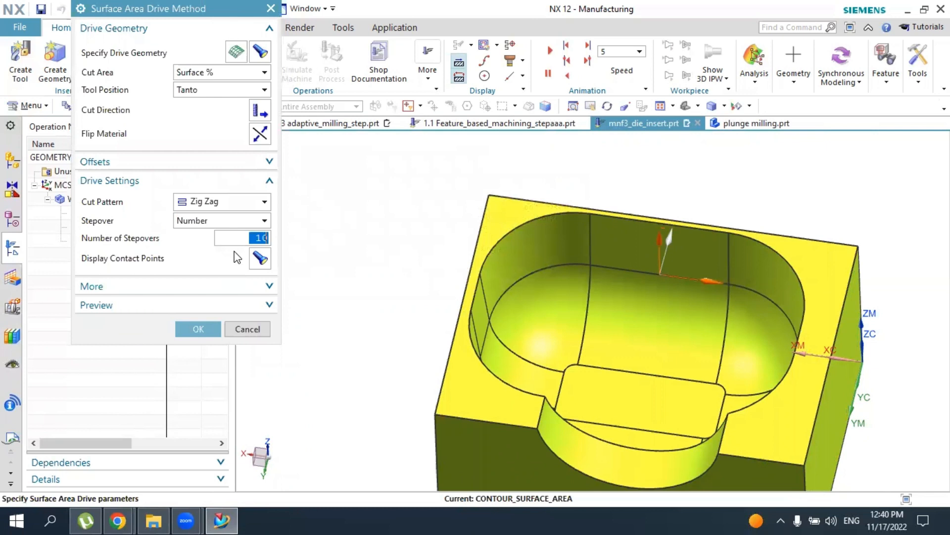
pyautogui.write('3')
pyautogui.click(196, 329)
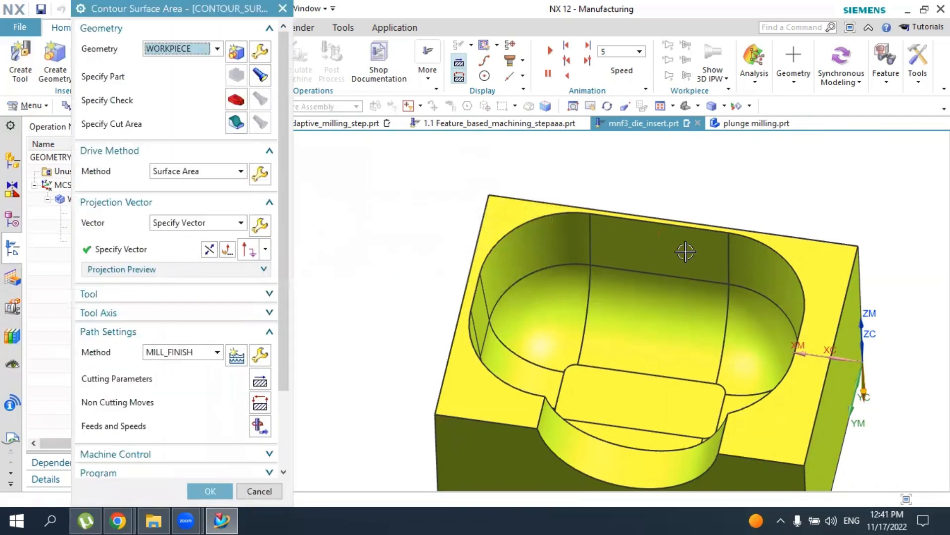
# Generate the contour surface area tool path and inspect its passes over the two drive faces
pyautogui.scroll(-3, 134, 428)
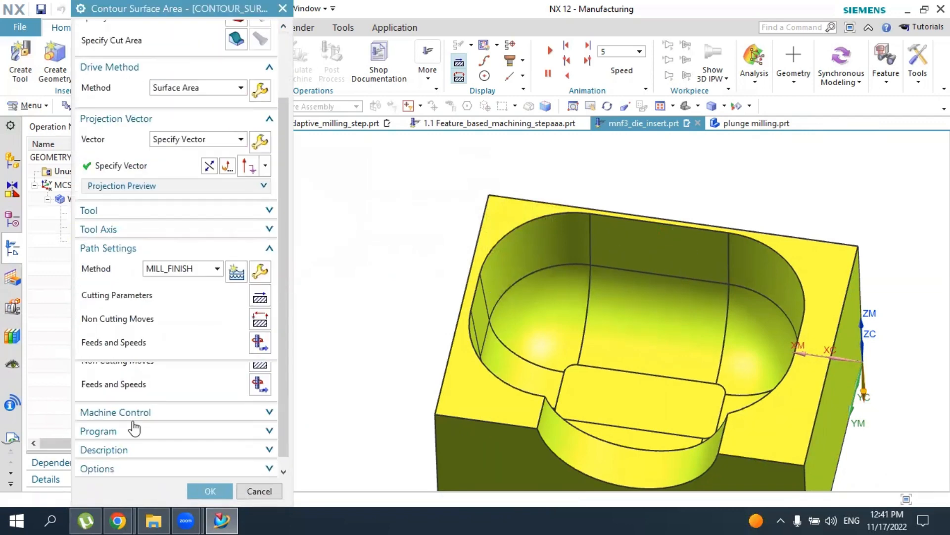
pyautogui.scroll(-2, 134, 428)
pyautogui.click(141, 456)
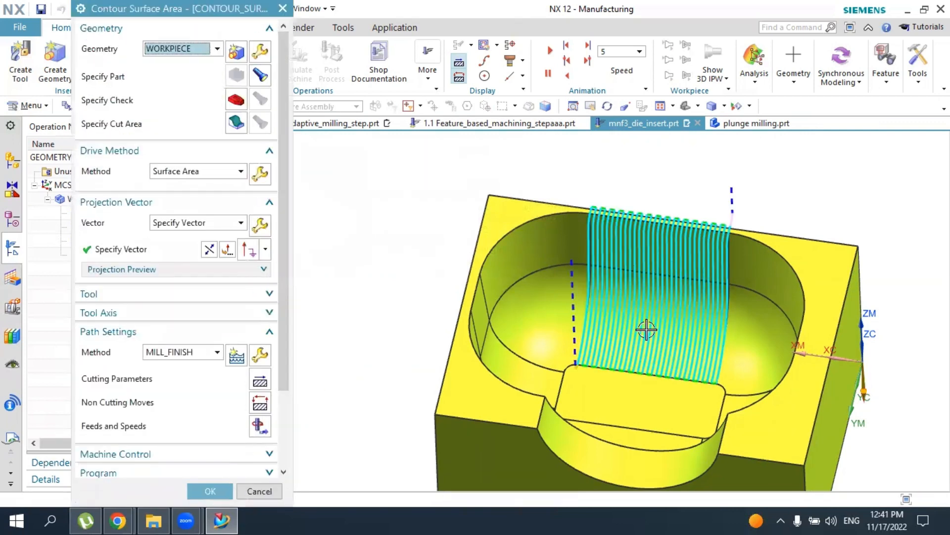
pyautogui.moveTo(646, 329); pyautogui.dragTo(533, 317, button='middle')
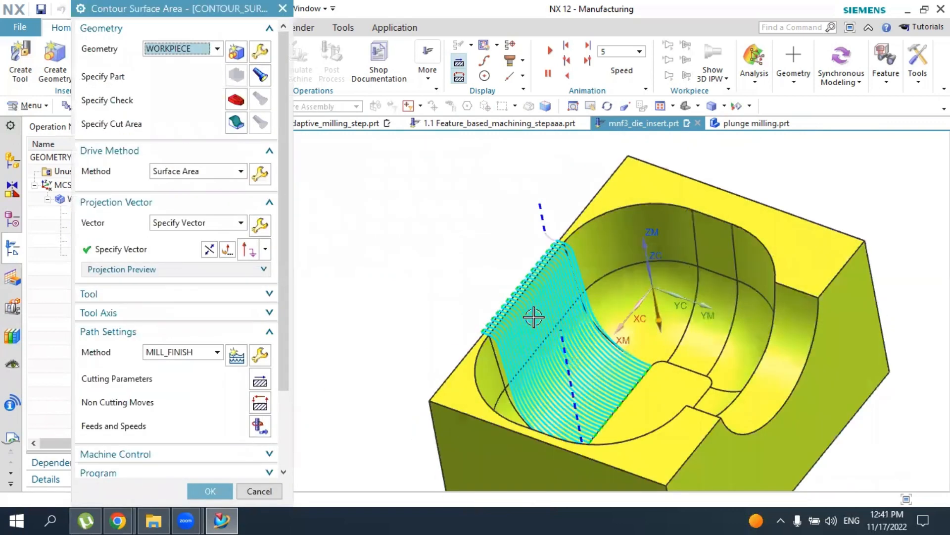
# Verify the contour surface area tool path by playing its 3D Dynamic material removal
pyautogui.scroll(-2, 180, 447)
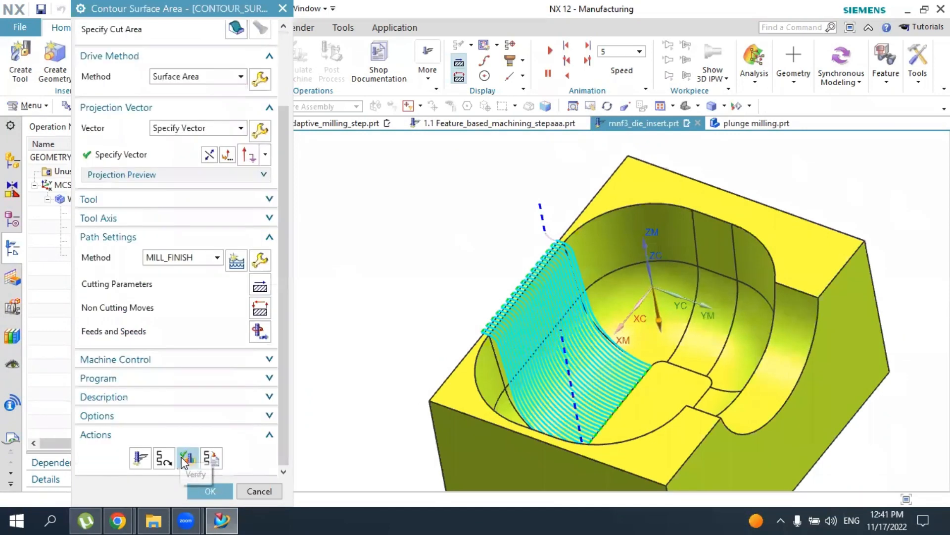
pyautogui.click(184, 457)
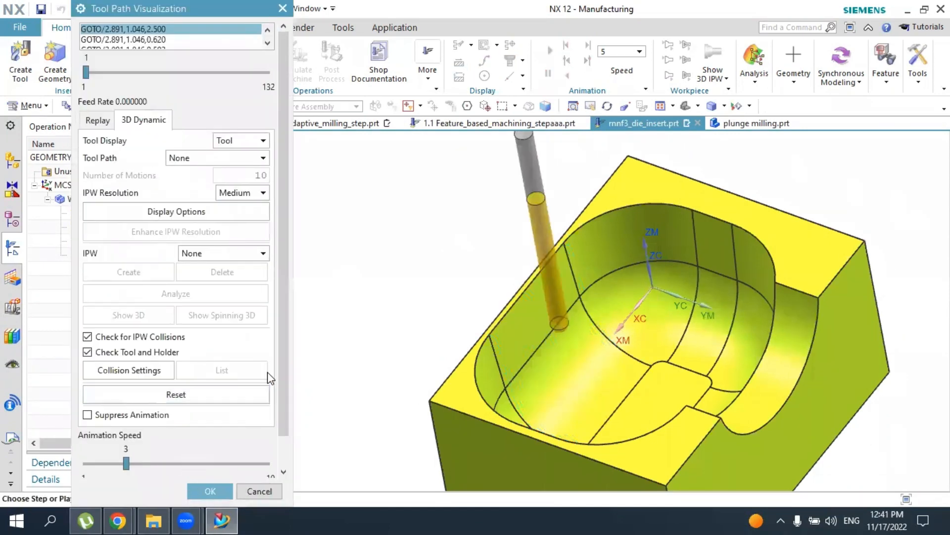
pyautogui.scroll(-2, 272, 406)
pyautogui.click(177, 463)
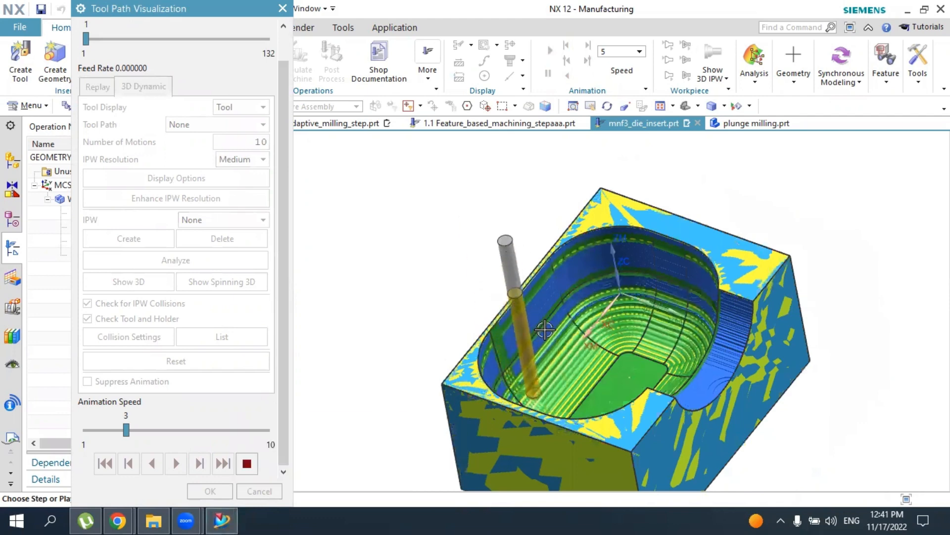
# Inspect the simulated finish on the two drive faces, and accept the visualization and the Contour Surface Area operation
pyautogui.scroll(3, 532, 335)
pyautogui.scroll(2, 468, 264)
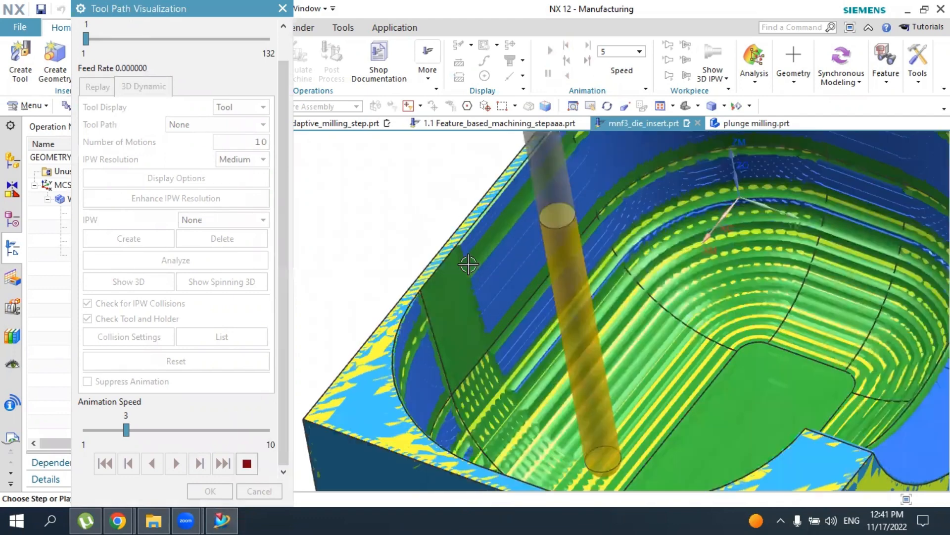
pyautogui.scroll(-3, 524, 262)
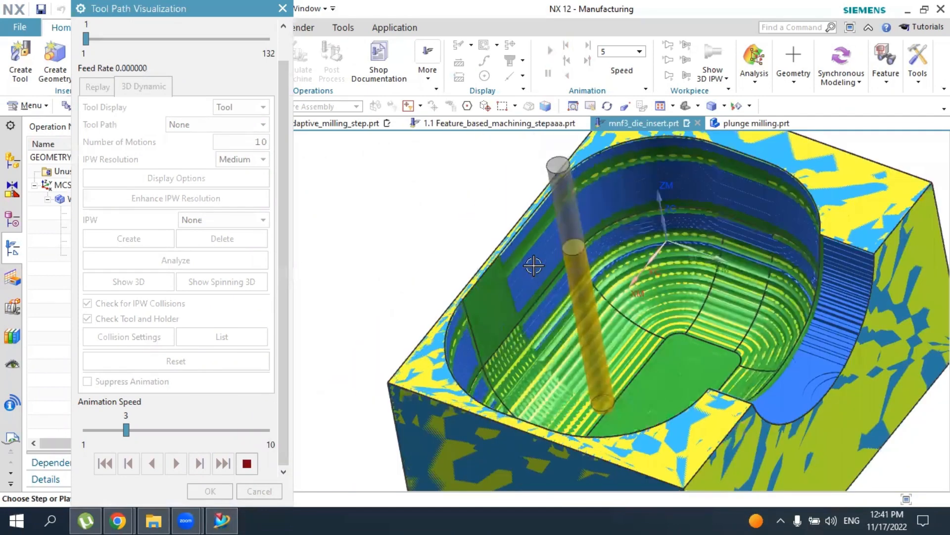
pyautogui.scroll(-2, 525, 257)
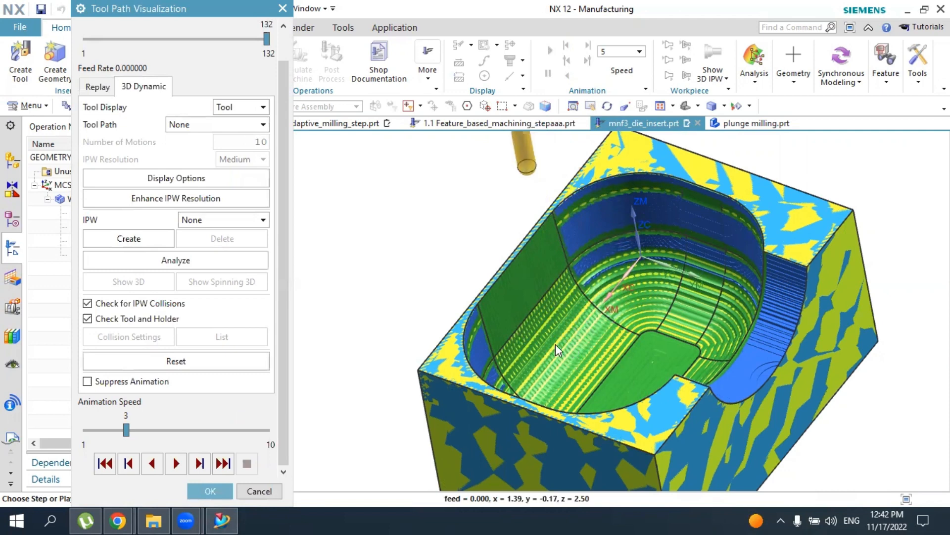
pyautogui.moveTo(649, 350); pyautogui.dragTo(578, 284, button='middle')
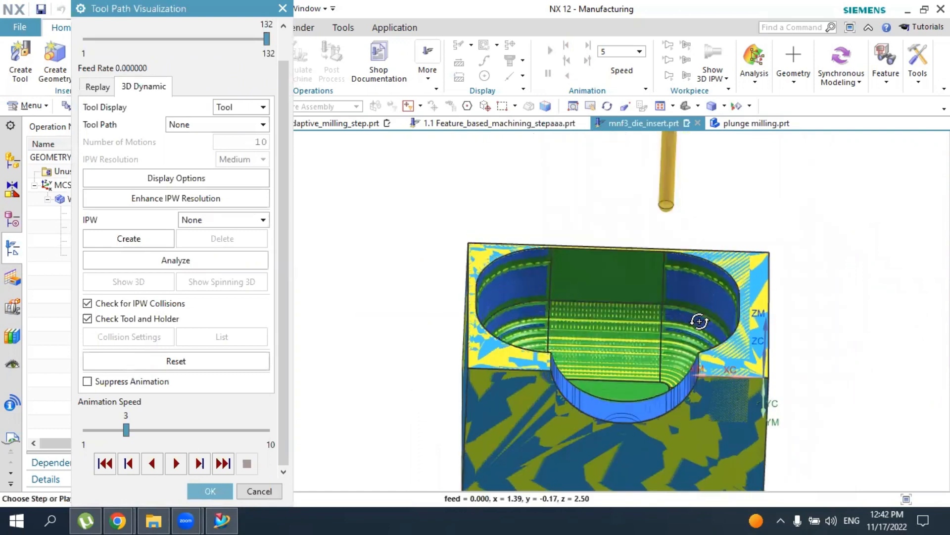
pyautogui.moveTo(685, 327); pyautogui.dragTo(311, 501, button='middle')
pyautogui.click(210, 490)
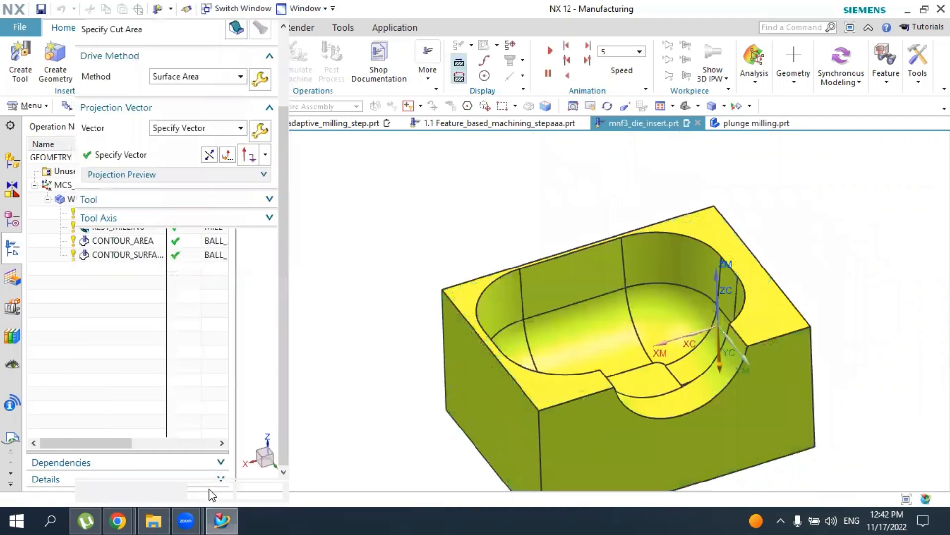
pyautogui.click(203, 486)
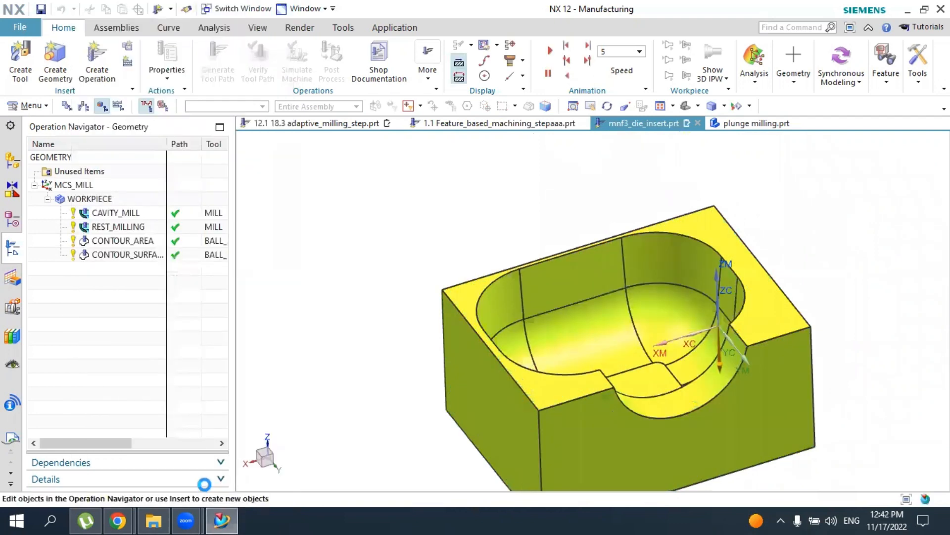
# Create a Fixed Contour operation using the ball mill, WORKPIECE geometry and MILL_FINISH method
pyautogui.click(111, 258)
pyautogui.click(127, 299)
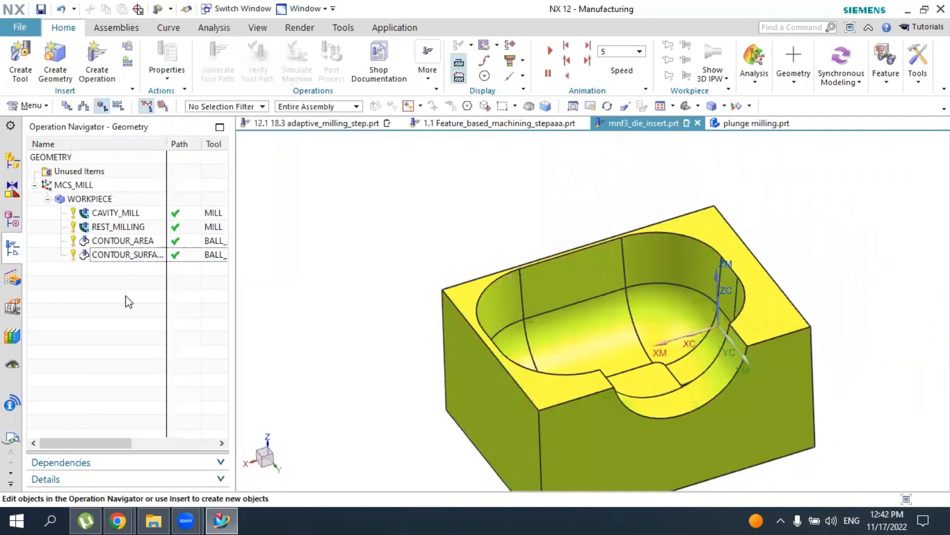
pyautogui.click(99, 61)
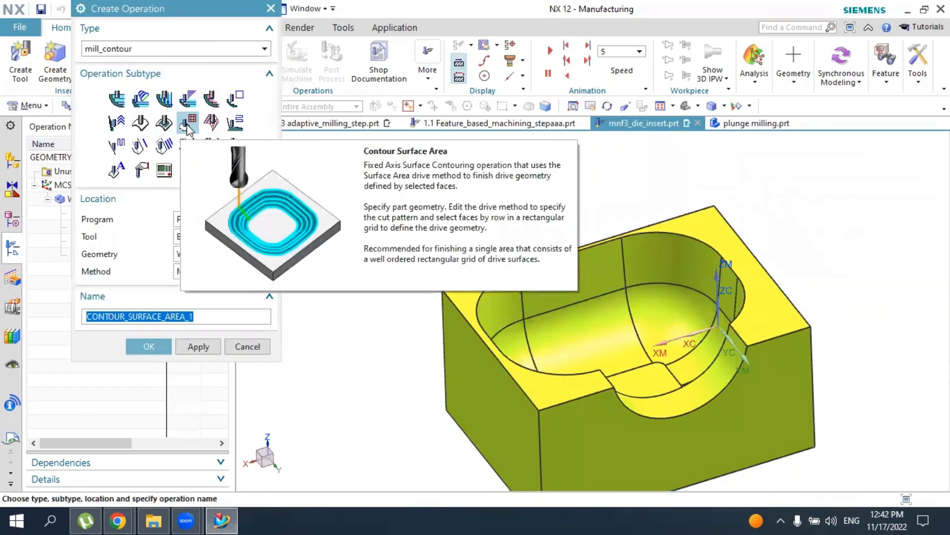
pyautogui.click(141, 124)
pyautogui.moveTo(649, 382); pyautogui.dragTo(642, 386, button='middle')
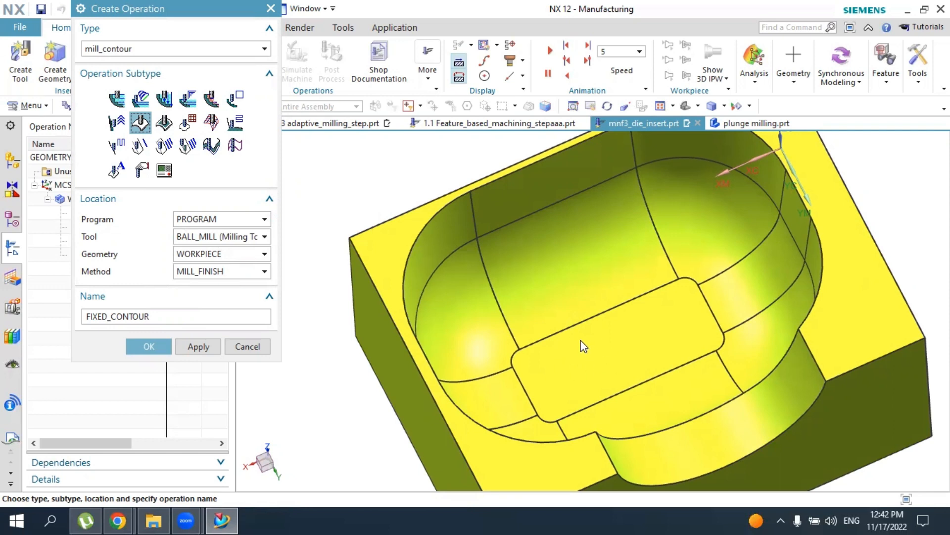
pyautogui.click(149, 346)
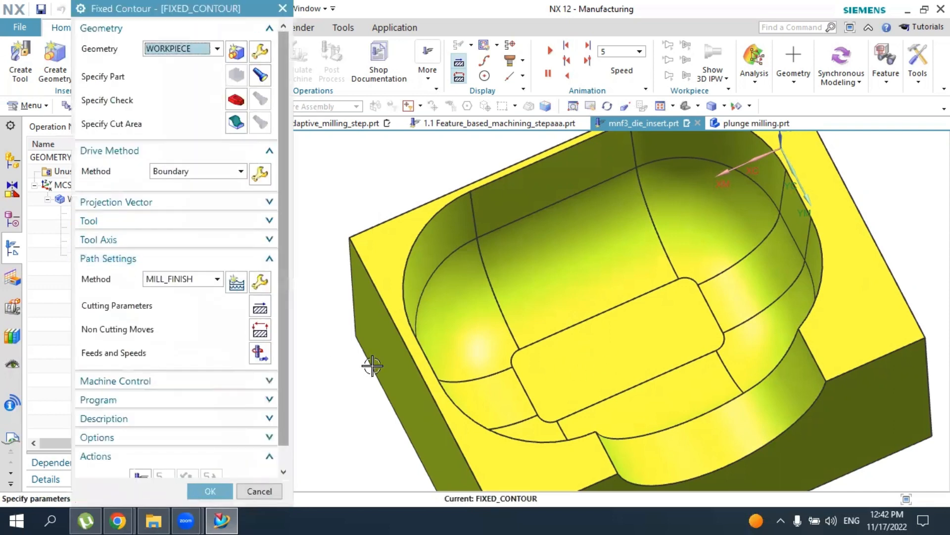
# Specify the rectangular pocket floor face as the boundary drive geometry, using Face mode with material outside
pyautogui.moveTo(367, 361); pyautogui.dragTo(365, 333, button='middle')
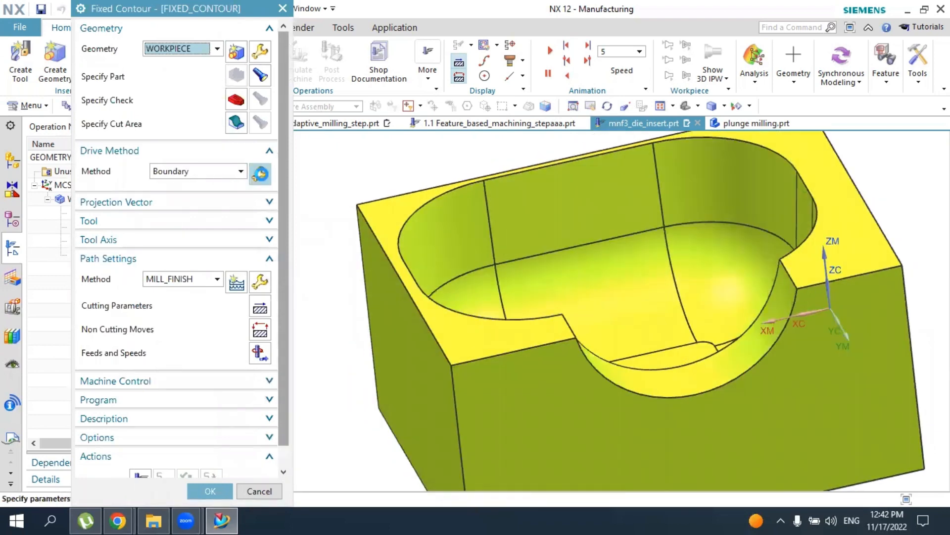
pyautogui.press('Escape')
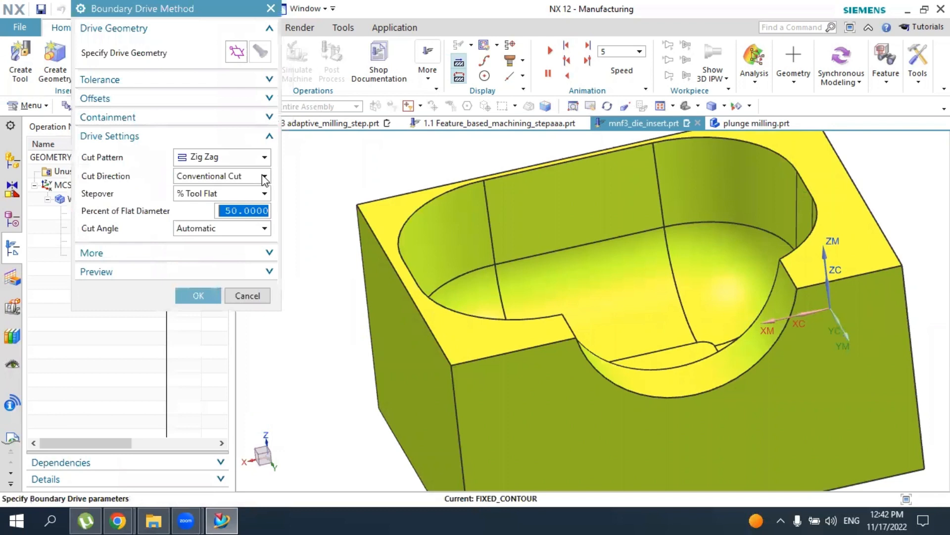
pyautogui.click(237, 53)
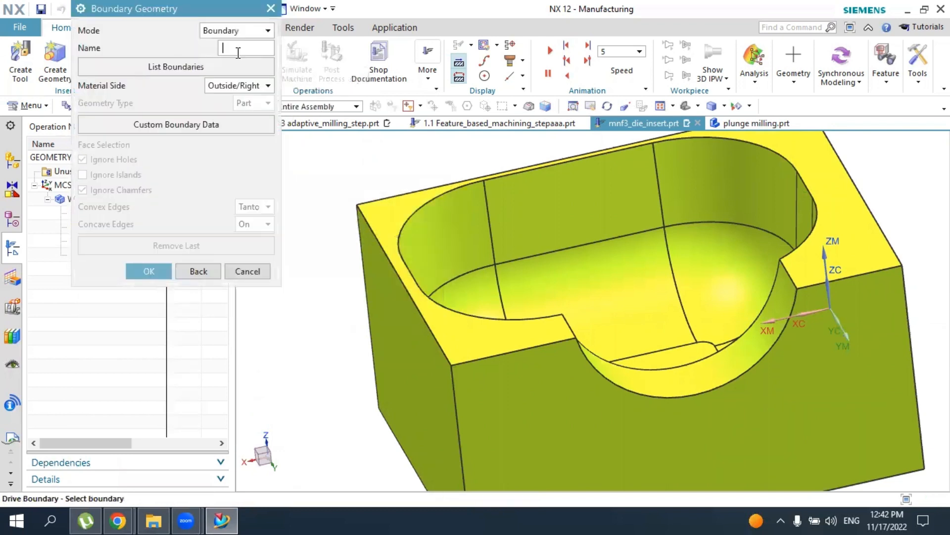
pyautogui.click(220, 35)
pyautogui.click(215, 70)
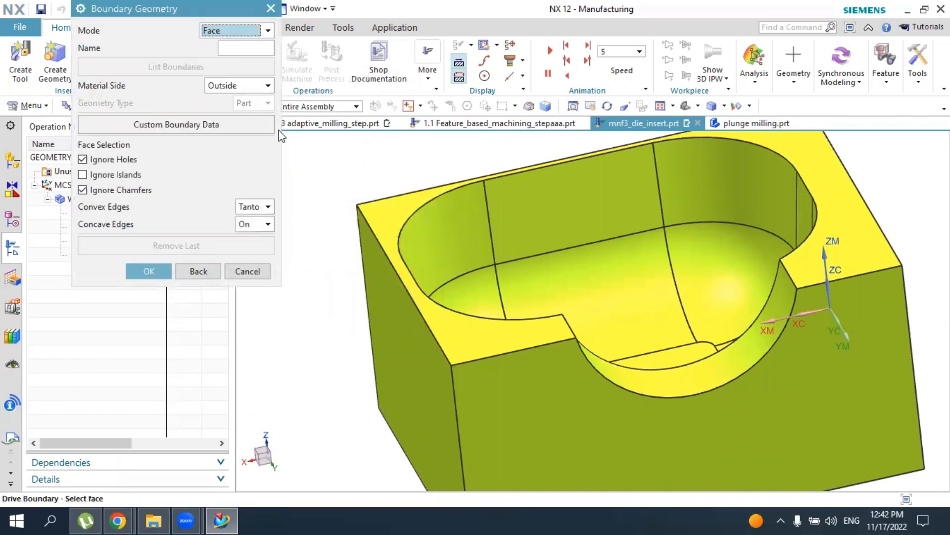
pyautogui.moveTo(600, 352); pyautogui.dragTo(605, 339, button='middle')
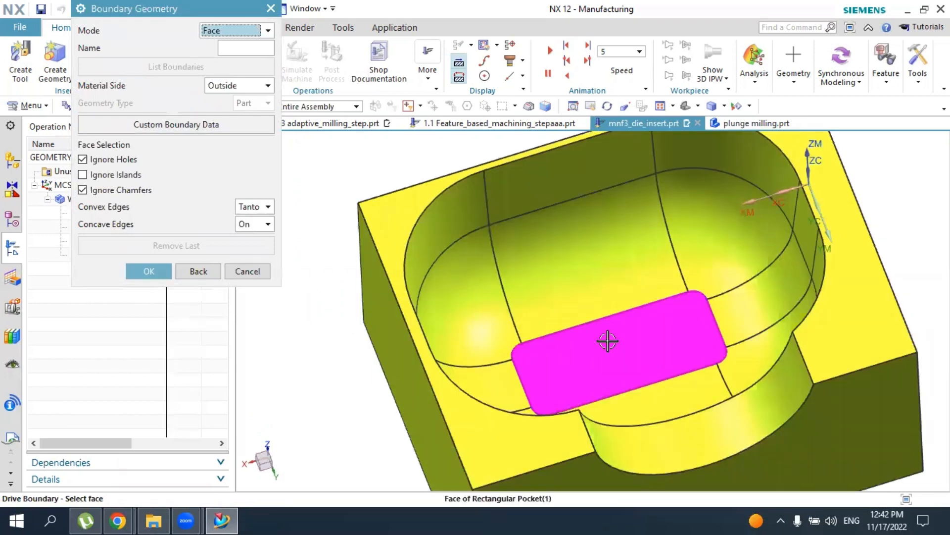
pyautogui.click(585, 313)
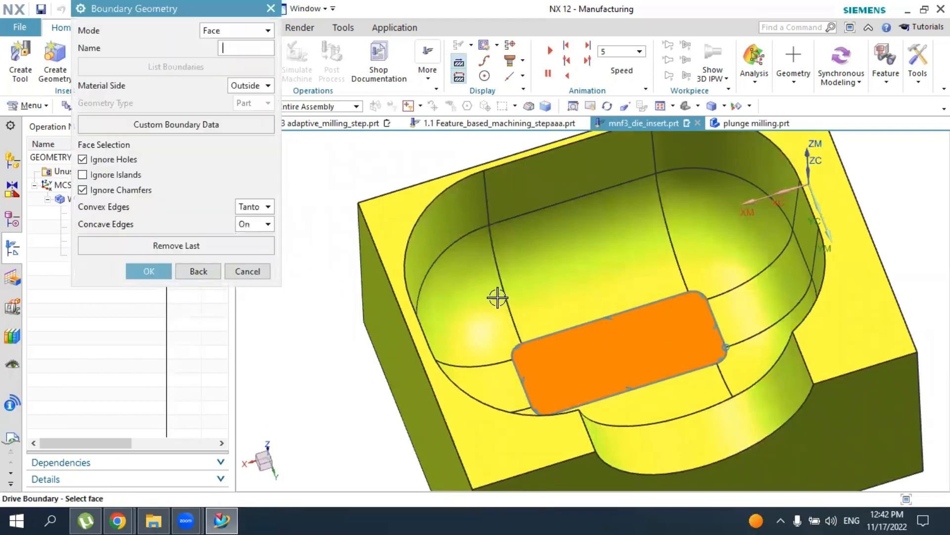
pyautogui.click(153, 270)
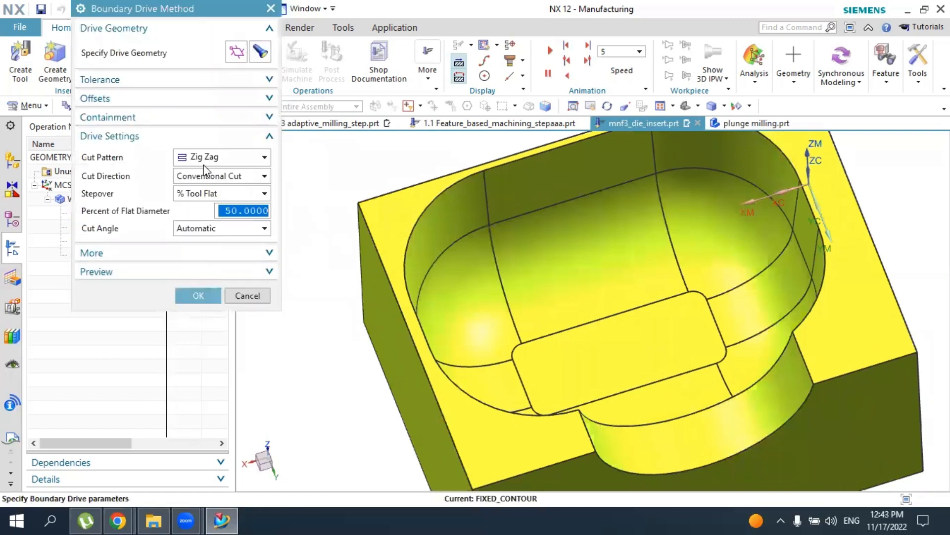
# Keep the Zig Zag cut pattern, set the stepover to 20 percent of flat diameter, and accept the boundary drive settings
pyautogui.click(203, 158)
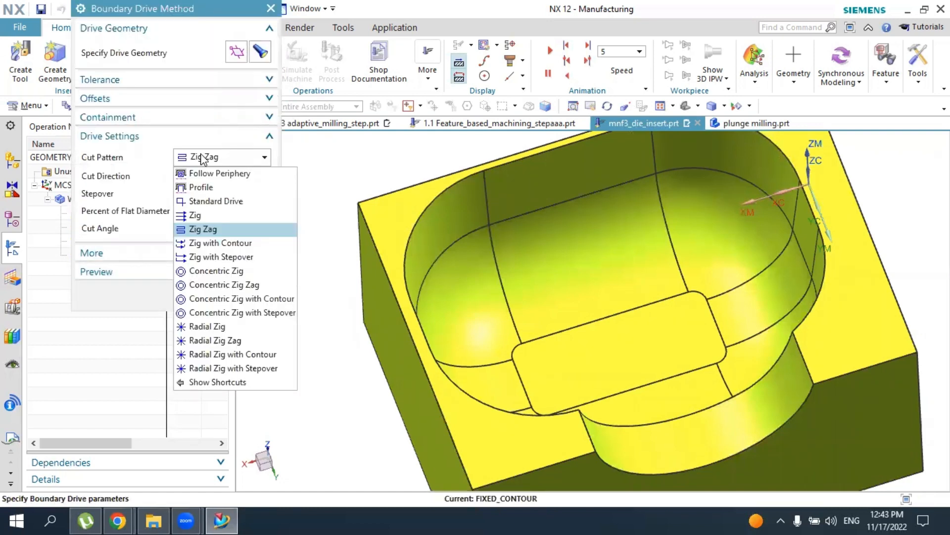
pyautogui.click(202, 158)
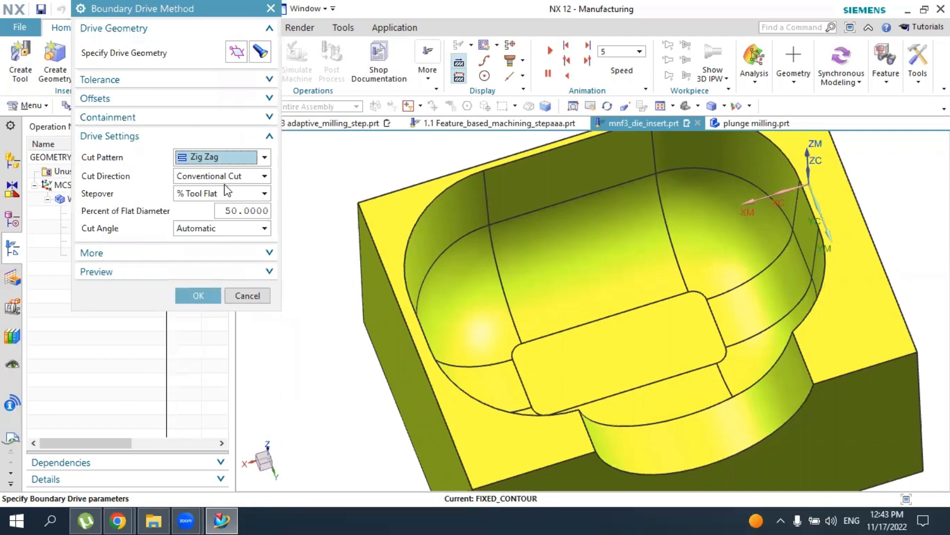
pyautogui.press('Tab')
pyautogui.press('Tab')
pyautogui.press('Tab')
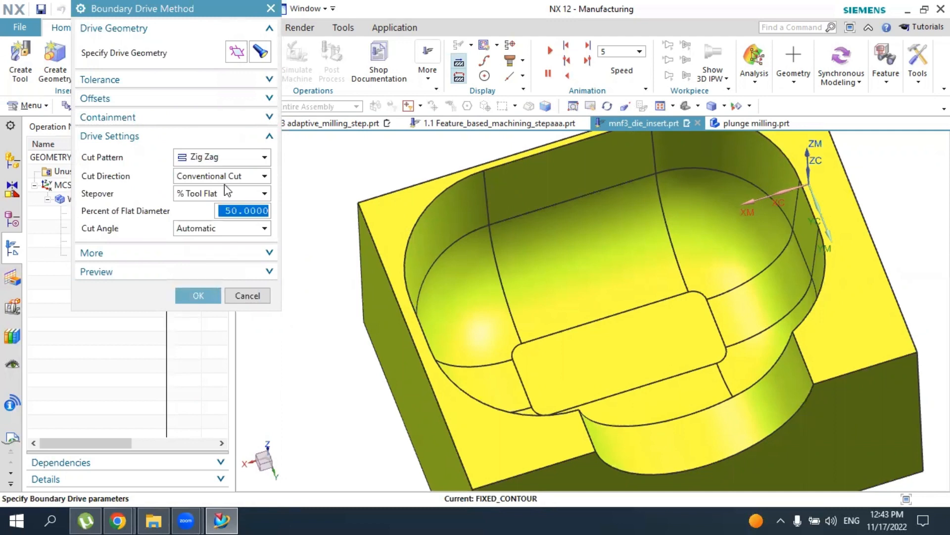
pyautogui.write('20')
pyautogui.press('Return')
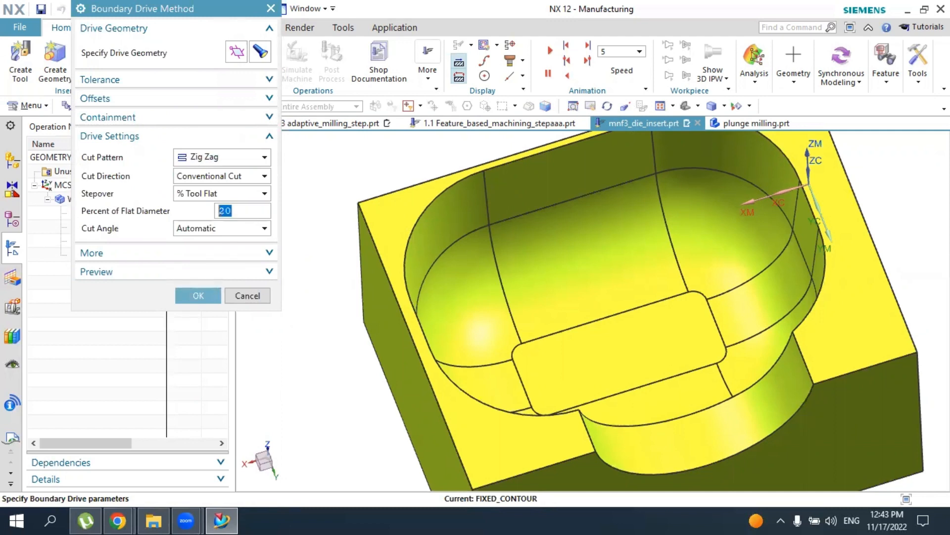
pyautogui.click(198, 295)
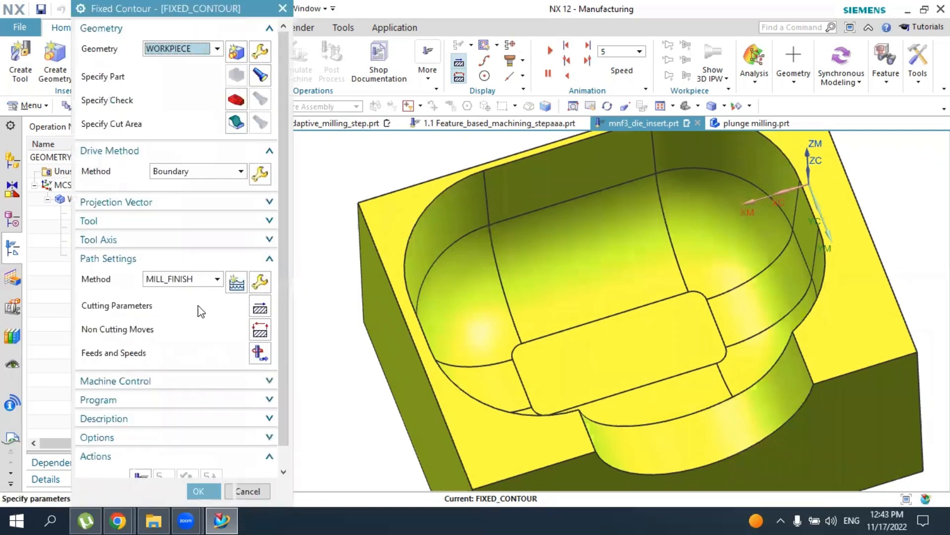
# Generate the fixed contour tool path, inspect its passes over the pocket floor, and accept the operation
pyautogui.click(140, 458)
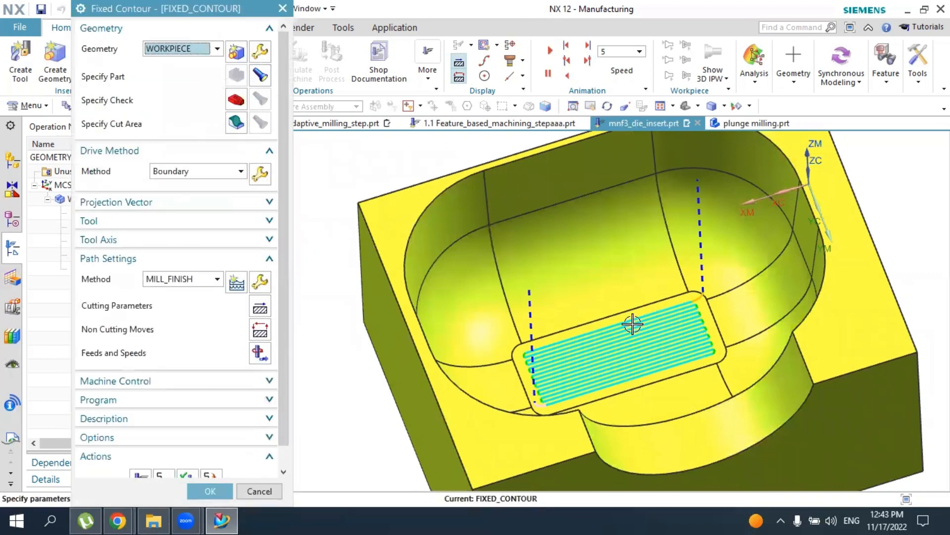
pyautogui.moveTo(640, 361); pyautogui.dragTo(696, 282, button='middle')
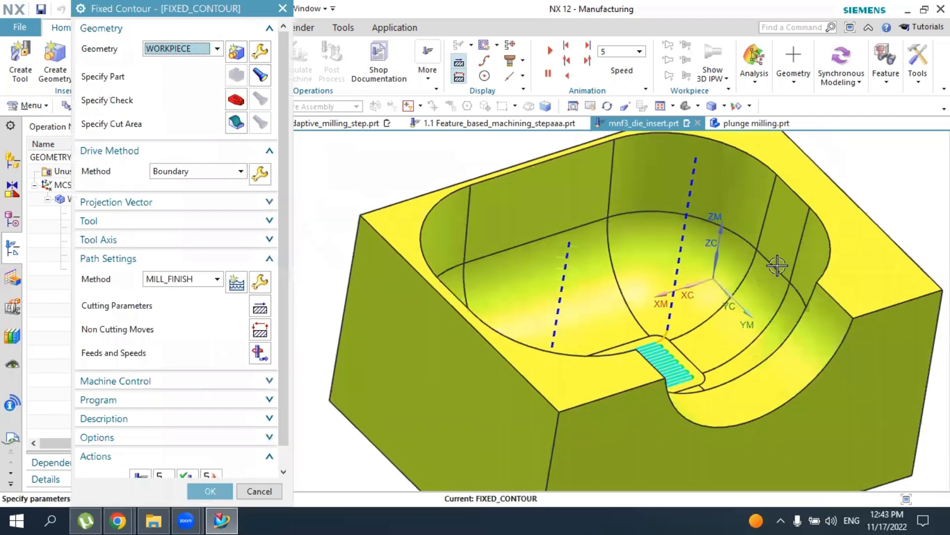
pyautogui.click(208, 491)
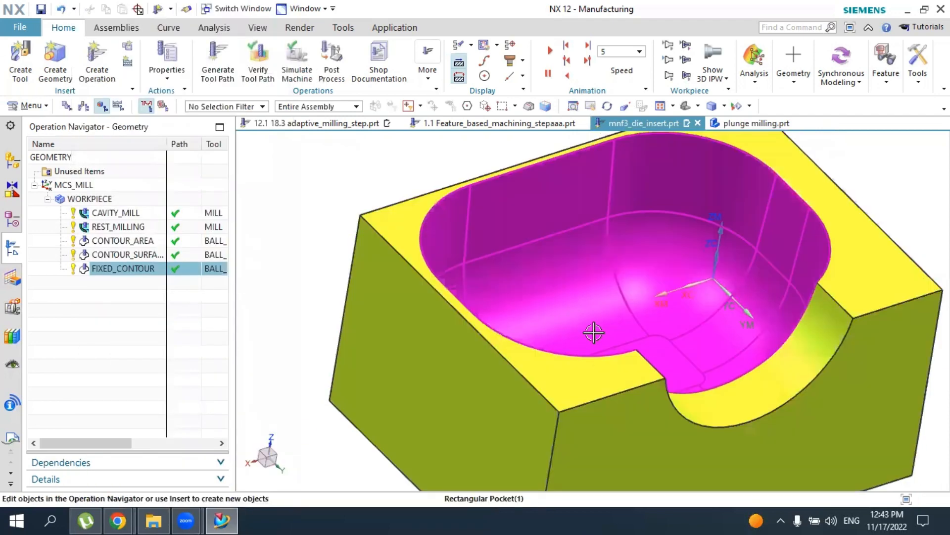
# Create a Contour Steep Areas operation using the ball mill, WORKPIECE geometry and MILL_FINISH method
pyautogui.moveTo(594, 328); pyautogui.dragTo(490, 265, button='middle')
pyautogui.click(98, 59)
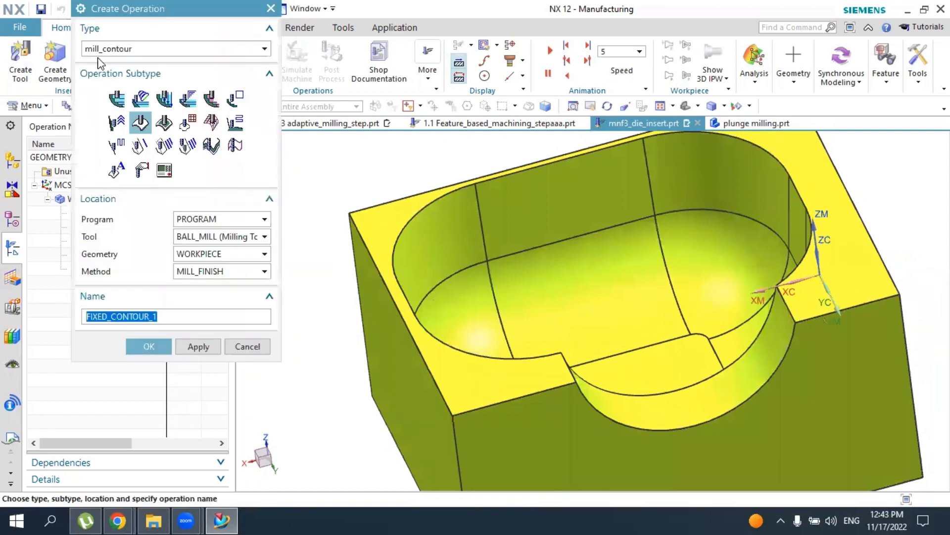
pyautogui.click(119, 150)
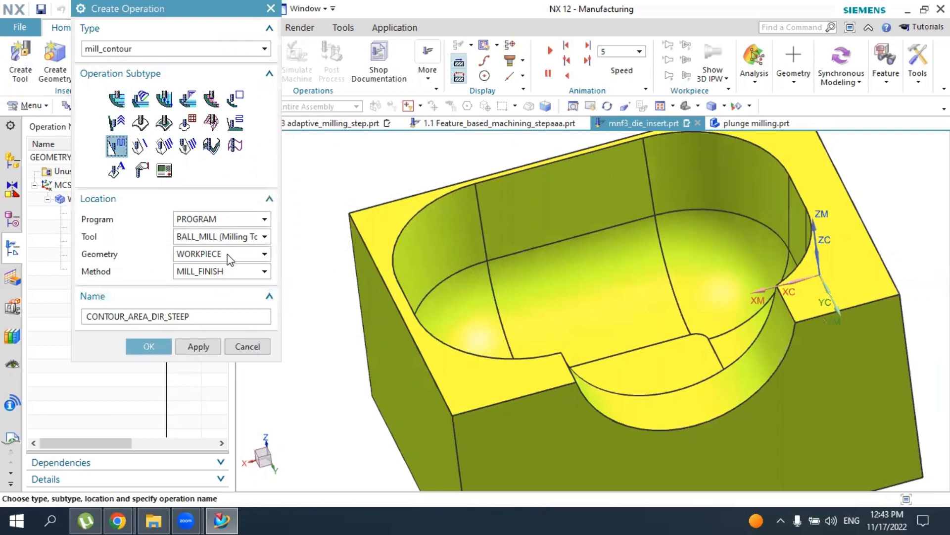
pyautogui.click(149, 346)
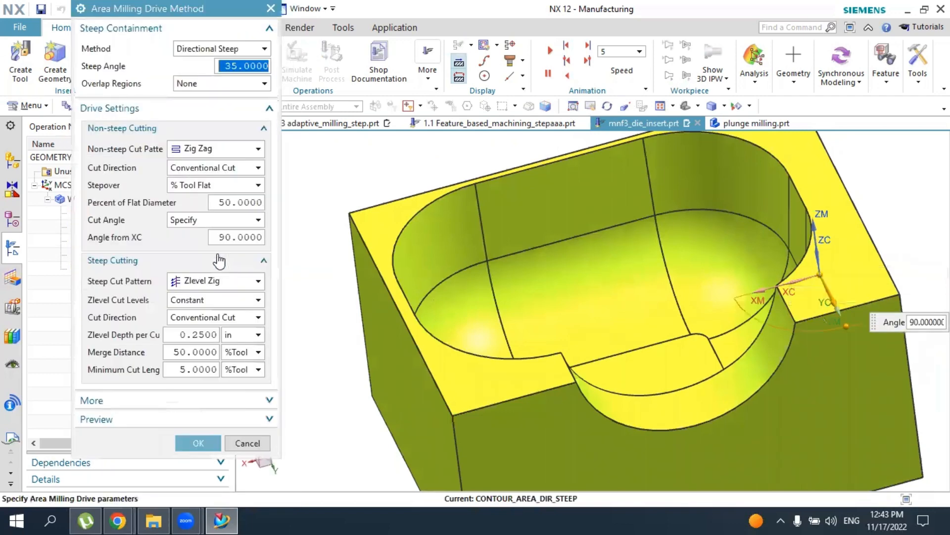
# Review the Area Milling drive method's non-steep cut patterns and steep angle, and accept the settings
pyautogui.moveTo(346, 330); pyautogui.dragTo(312, 324, button='middle')
pyautogui.click(218, 150)
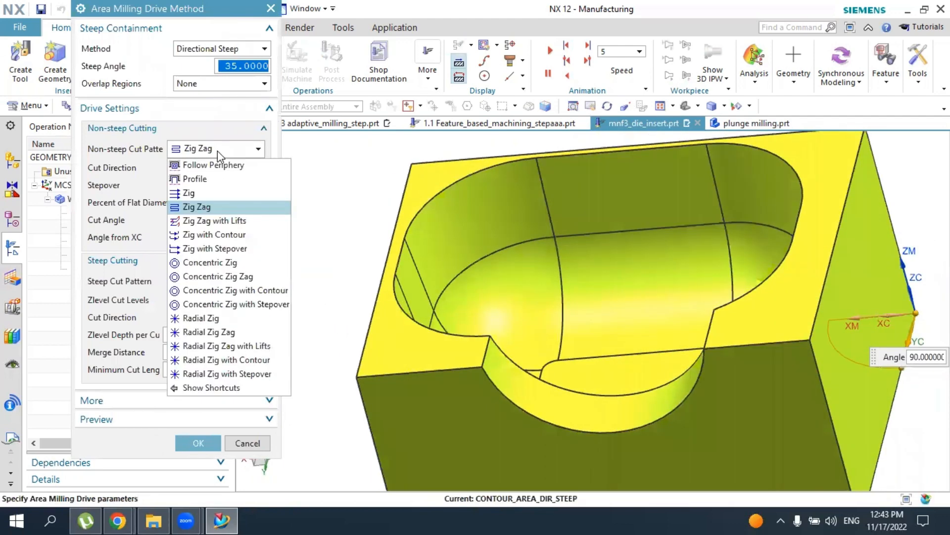
pyautogui.click(223, 137)
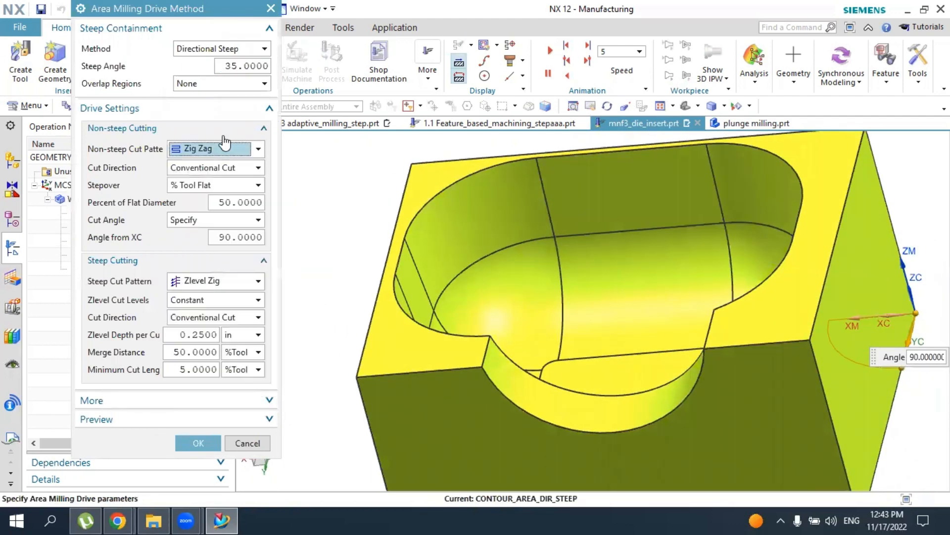
pyautogui.click(246, 66)
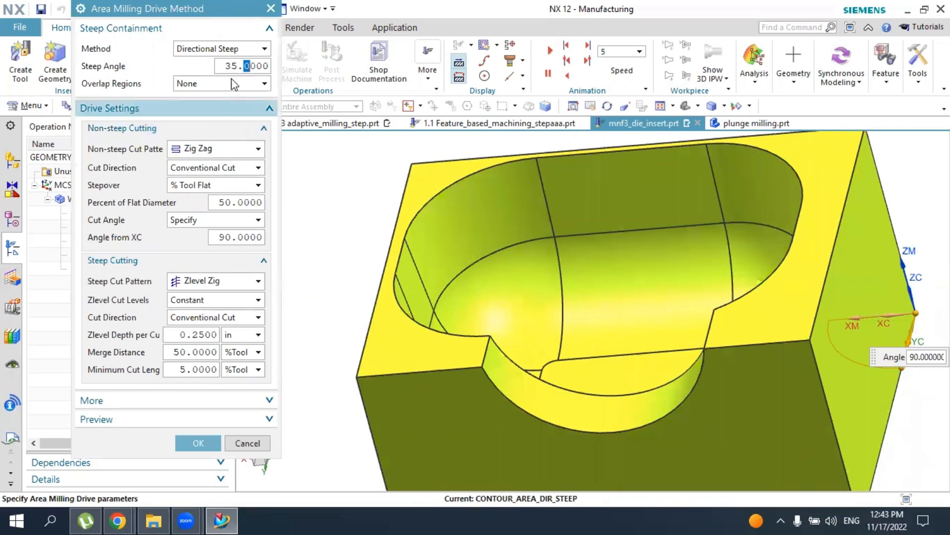
pyautogui.click(197, 442)
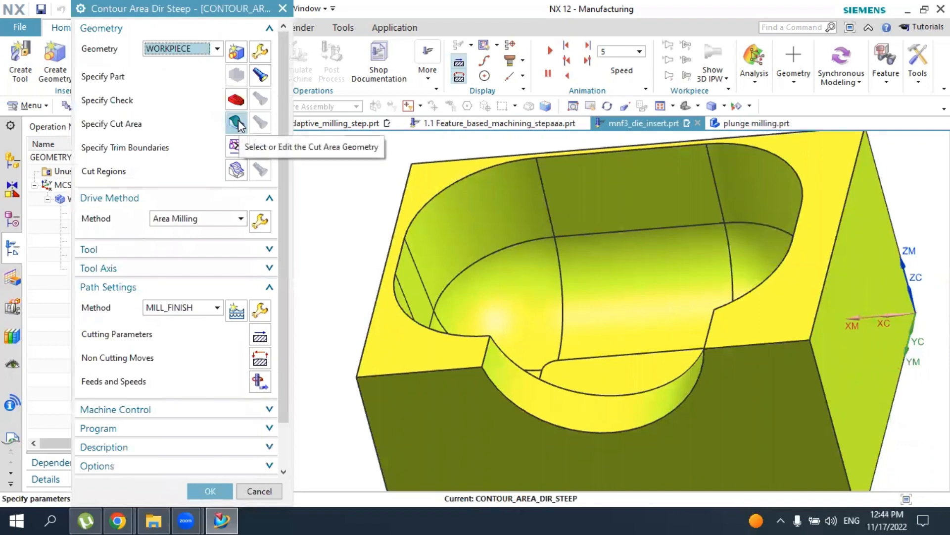
# Specify the cavity's curved corner blend face and the wall face above it as the cut area, and generate the tool path
pyautogui.click(236, 123)
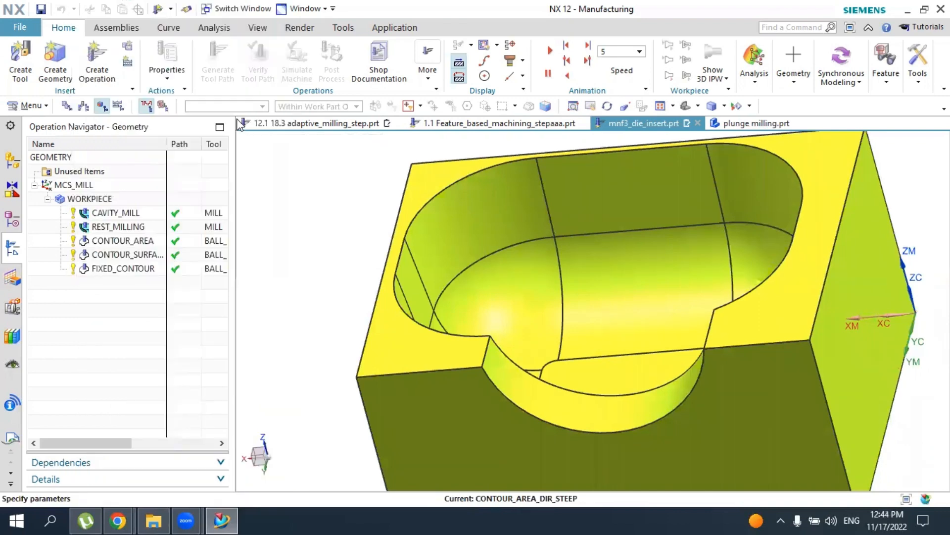
pyautogui.click(483, 297)
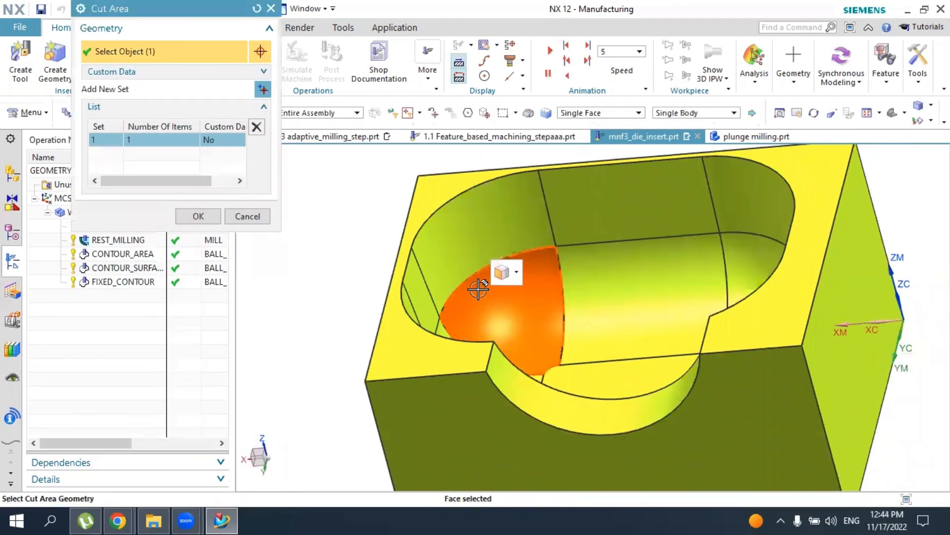
pyautogui.click(463, 267)
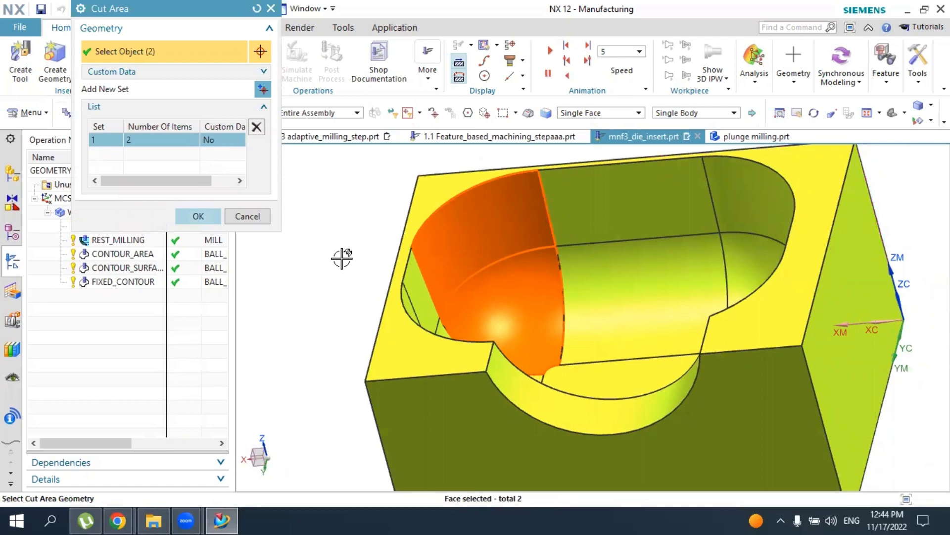
pyautogui.middleClick(341, 258)
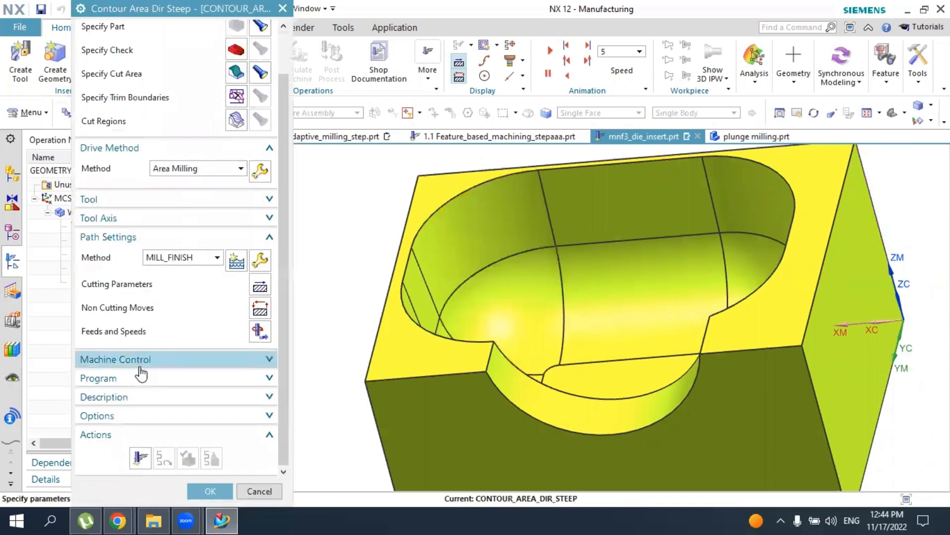
pyautogui.click(140, 458)
pyautogui.middleClick(143, 455)
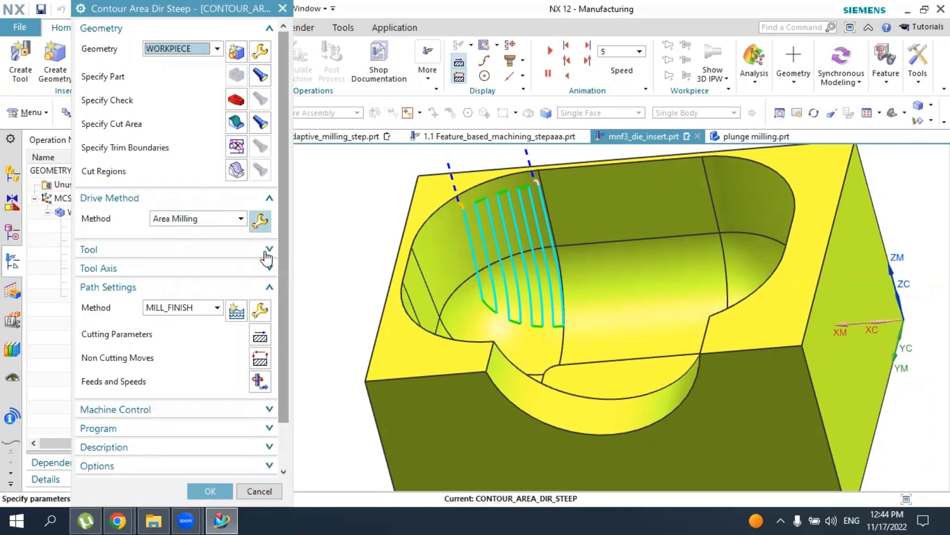
# Set the non-steep stepover to 10 percent of flat diameter and the steep angle to 60, and regenerate the tool path
pyautogui.click(261, 223)
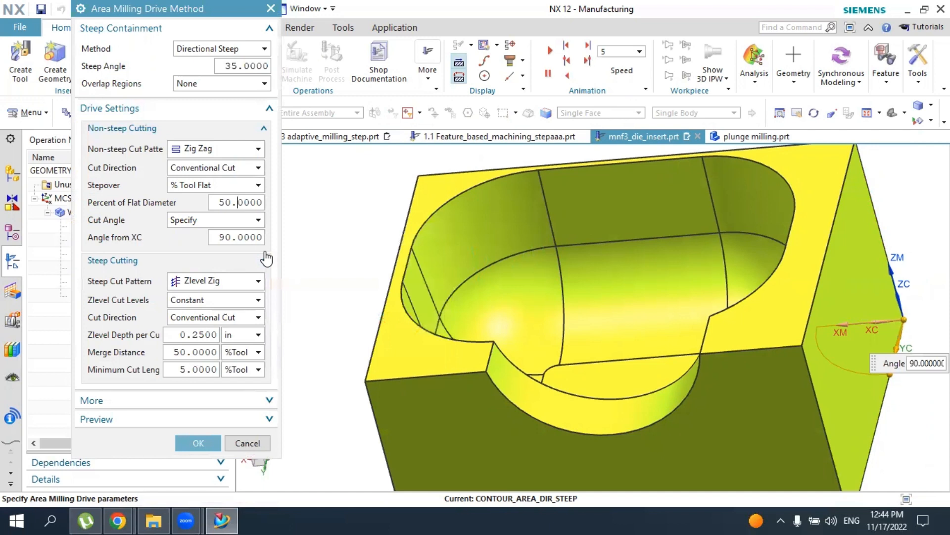
pyautogui.hotkey('ctrl', 'a')
pyautogui.write('1')
pyautogui.doubleClick(237, 68)
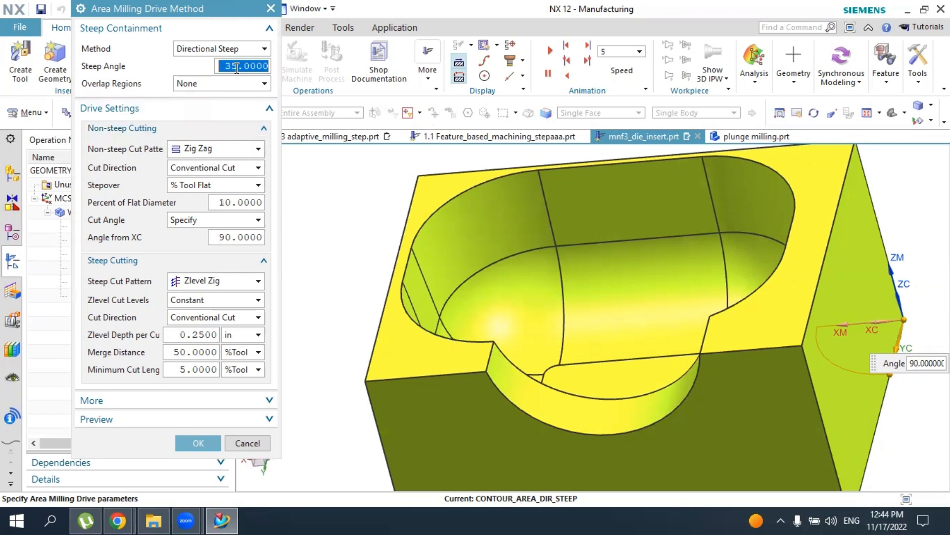
pyautogui.write('60')
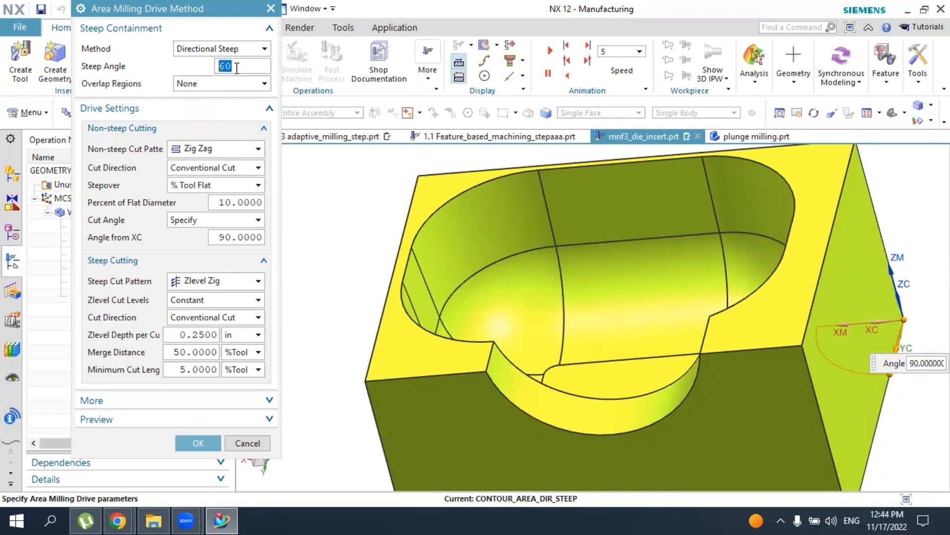
pyautogui.click(200, 442)
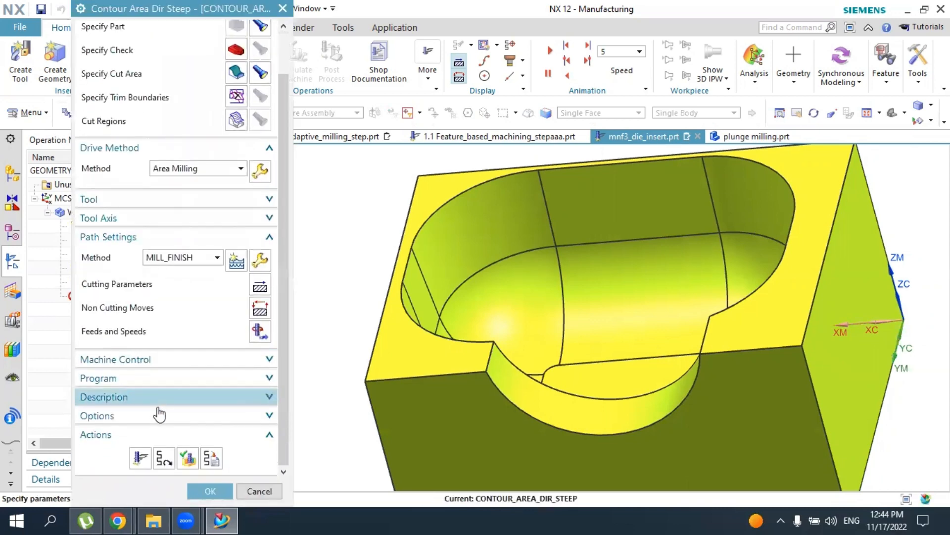
pyautogui.click(141, 458)
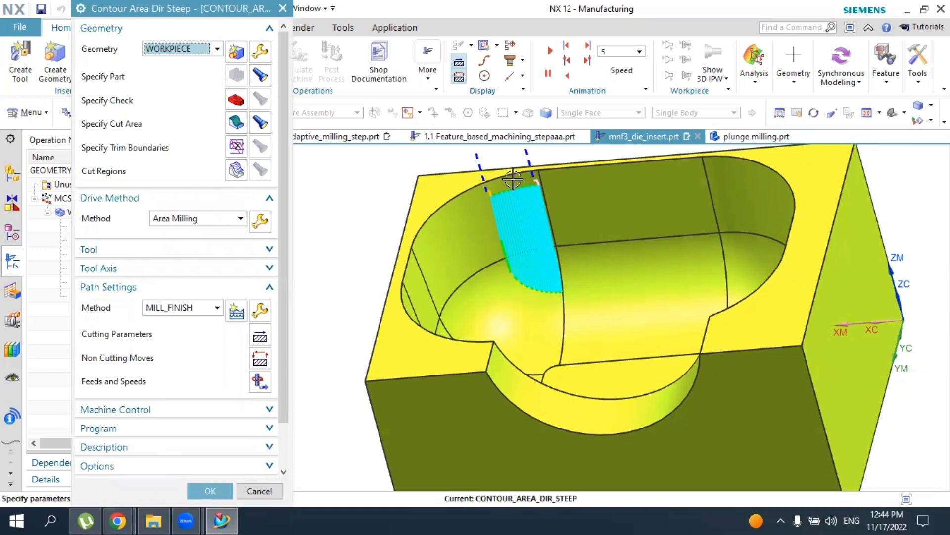
# Accept the Contour Area Dir Steep operation and delete it from the WORKPIECE group
pyautogui.scroll(2, 525, 185)
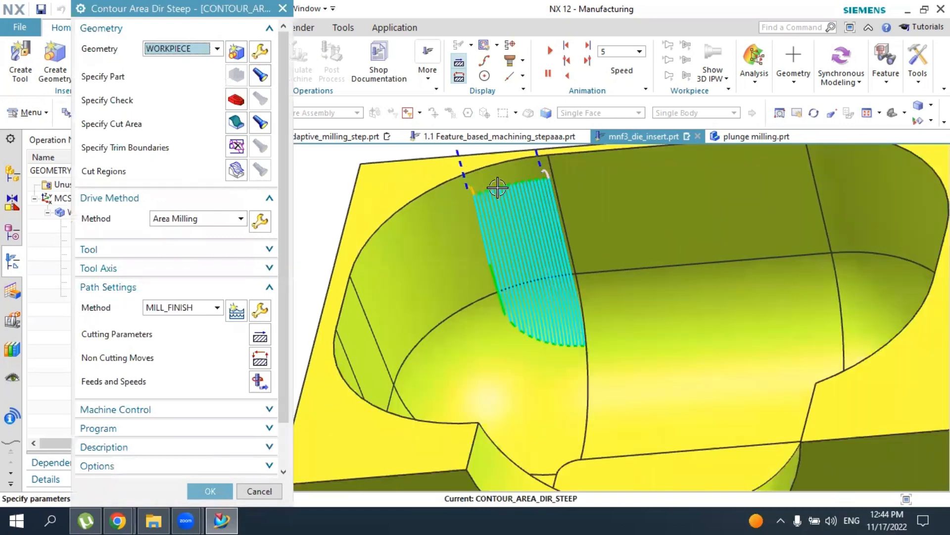
pyautogui.scroll(-2, 497, 187)
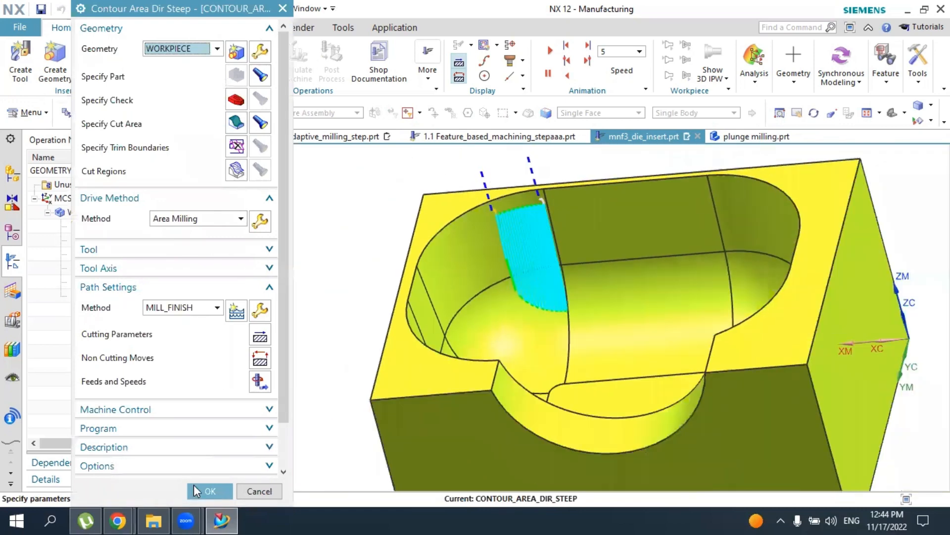
pyautogui.click(208, 490)
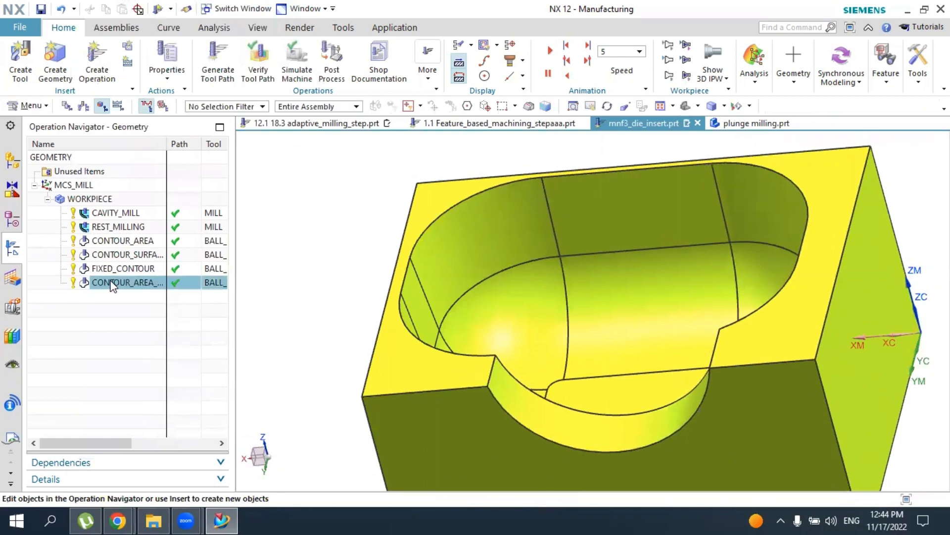
pyautogui.rightClick(110, 285)
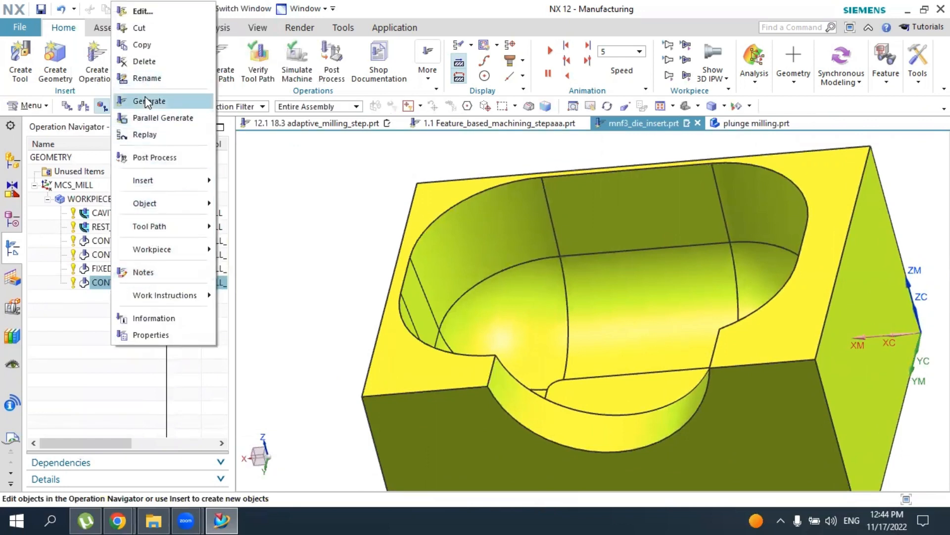
pyautogui.click(144, 61)
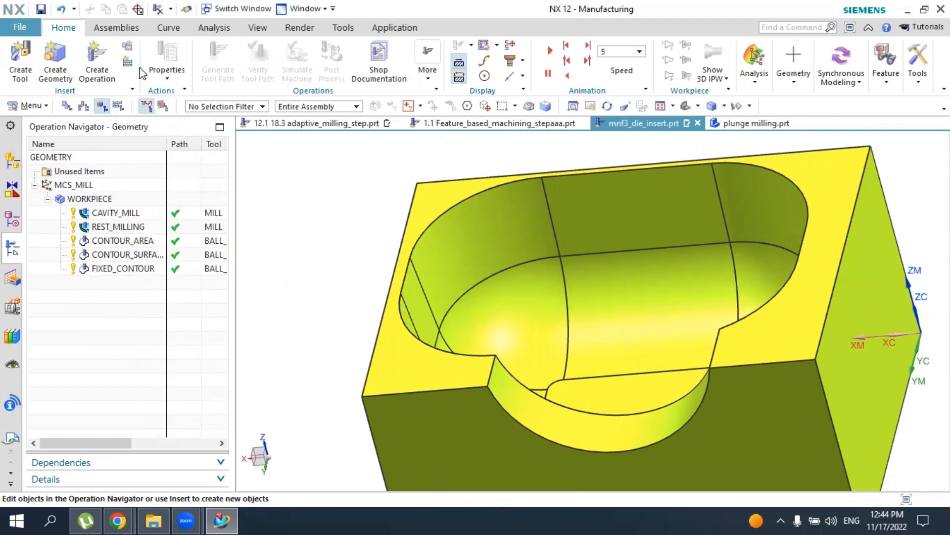
pyautogui.click(102, 51)
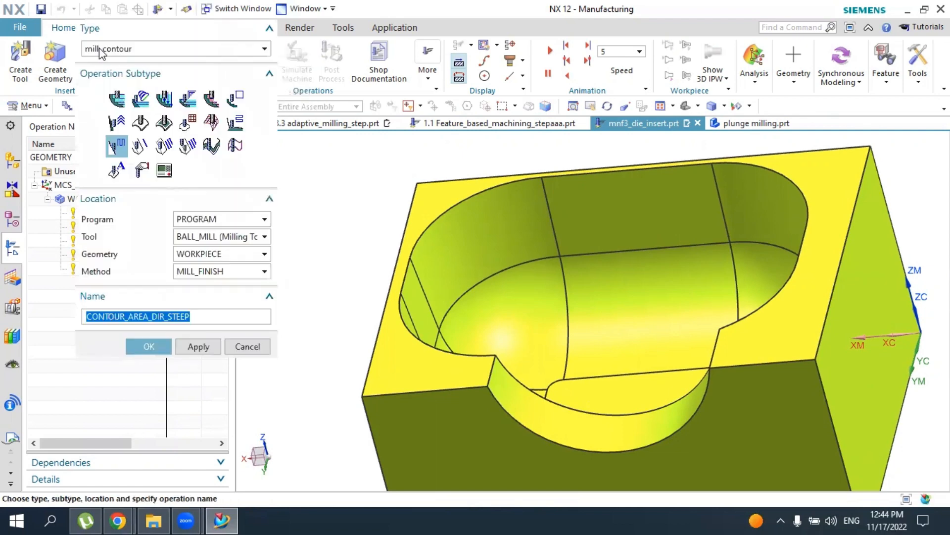
pyautogui.click(165, 124)
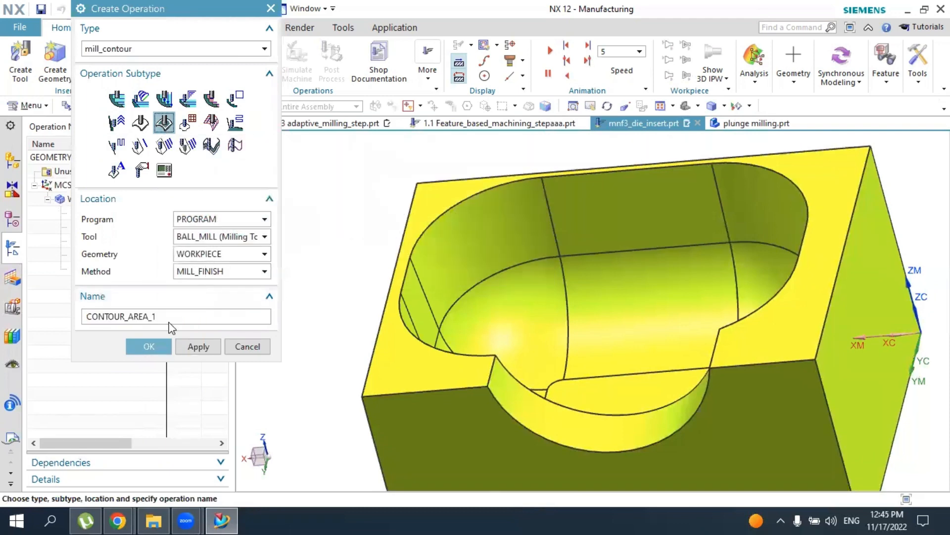
pyautogui.click(154, 345)
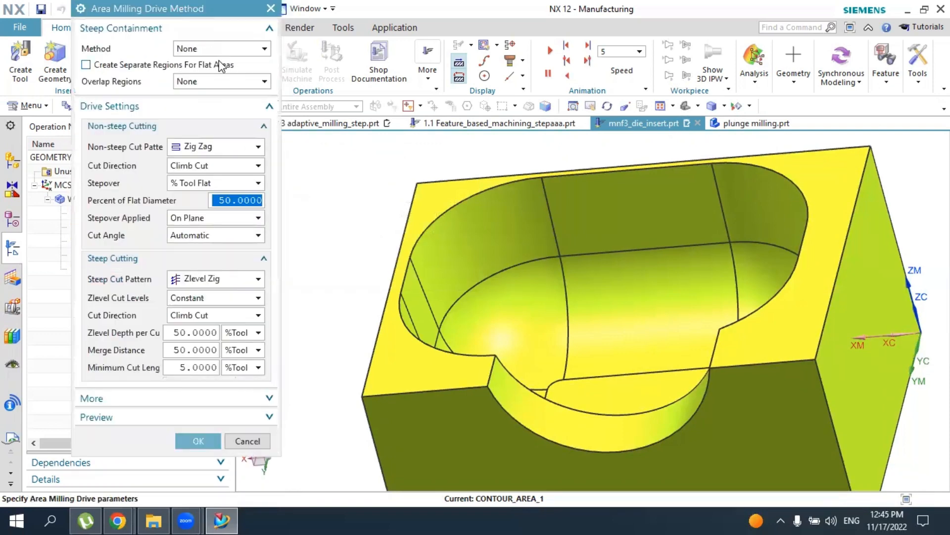
pyautogui.click(247, 440)
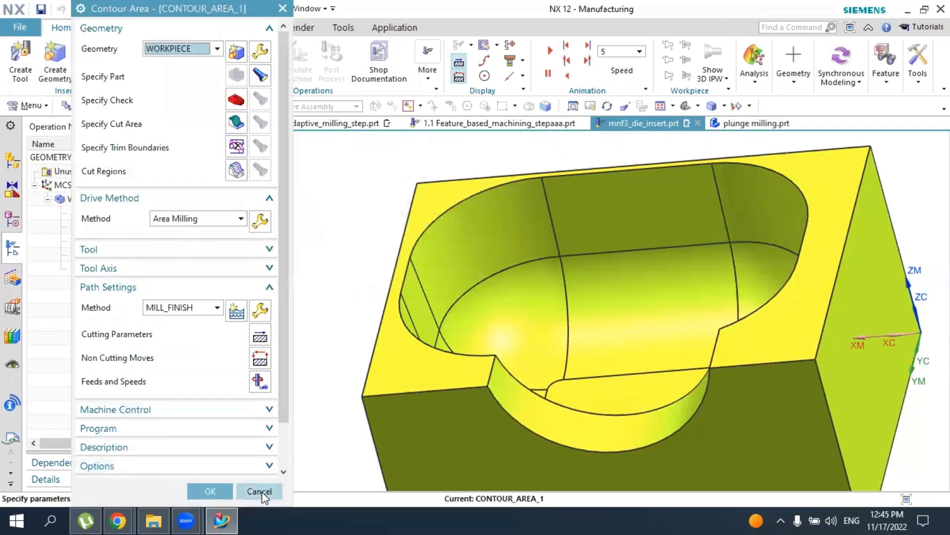
pyautogui.click(260, 491)
# Create a Contour Surface Area operation using the ball mill, WORKPIECE geometry and MILL_FINISH method
pyautogui.click(110, 79)
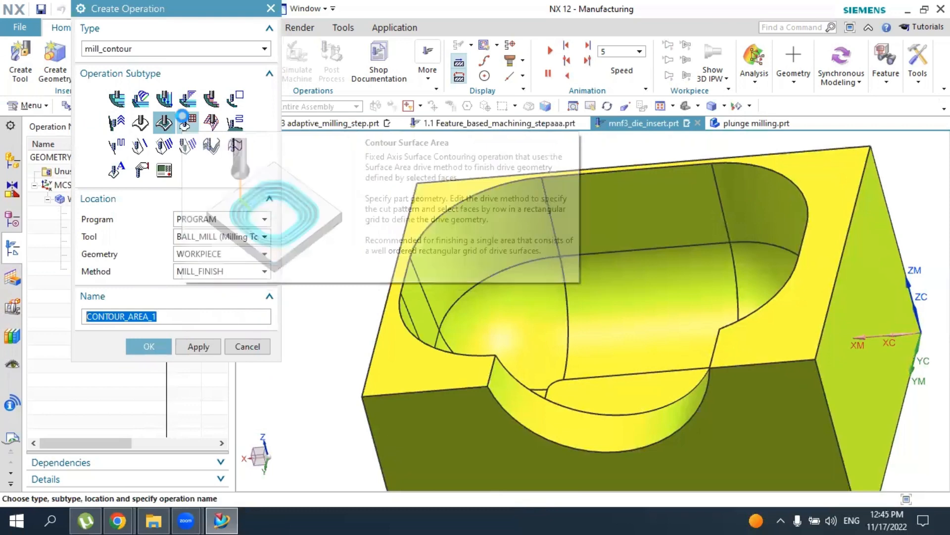
pyautogui.click(186, 122)
pyautogui.click(146, 346)
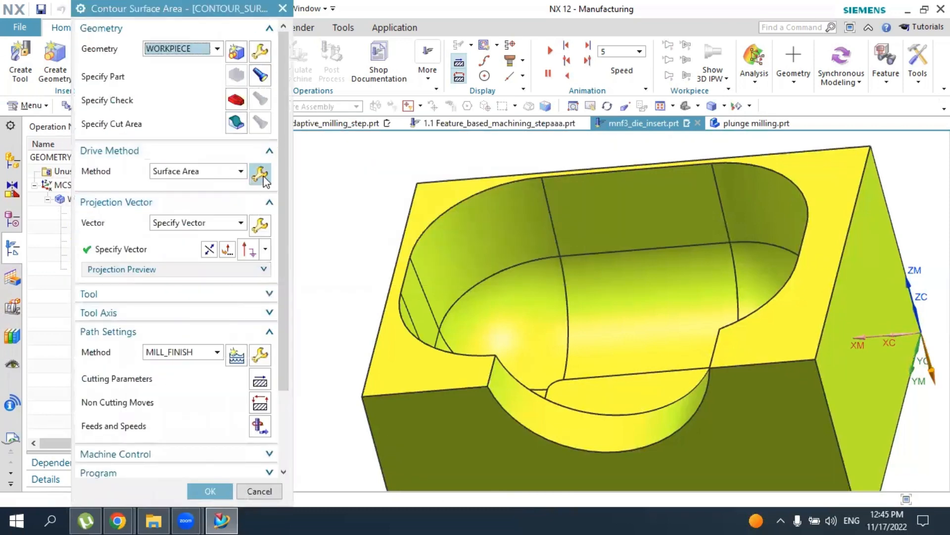
# Specify the cavity's curved corner wall face and the corner blend face below it as the Surface Area drive geometry
pyautogui.click(259, 174)
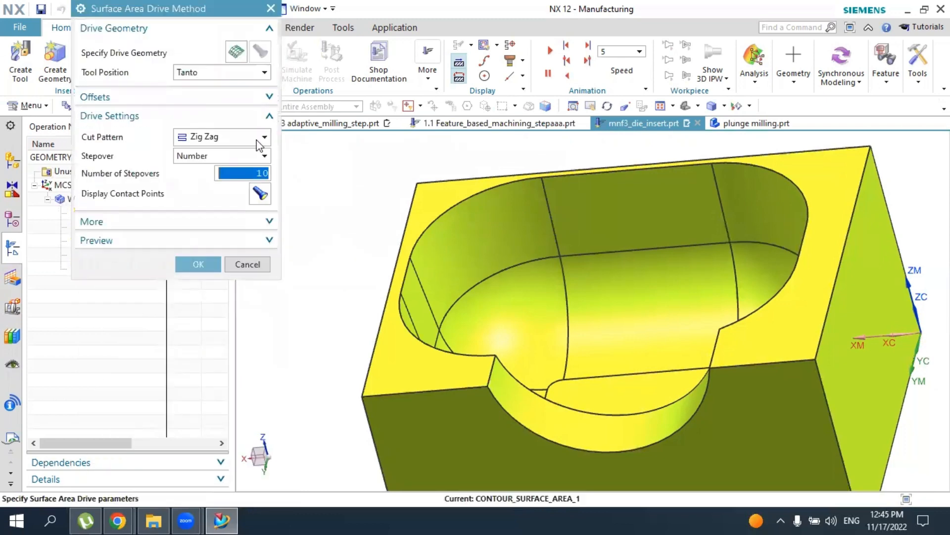
pyautogui.click(240, 48)
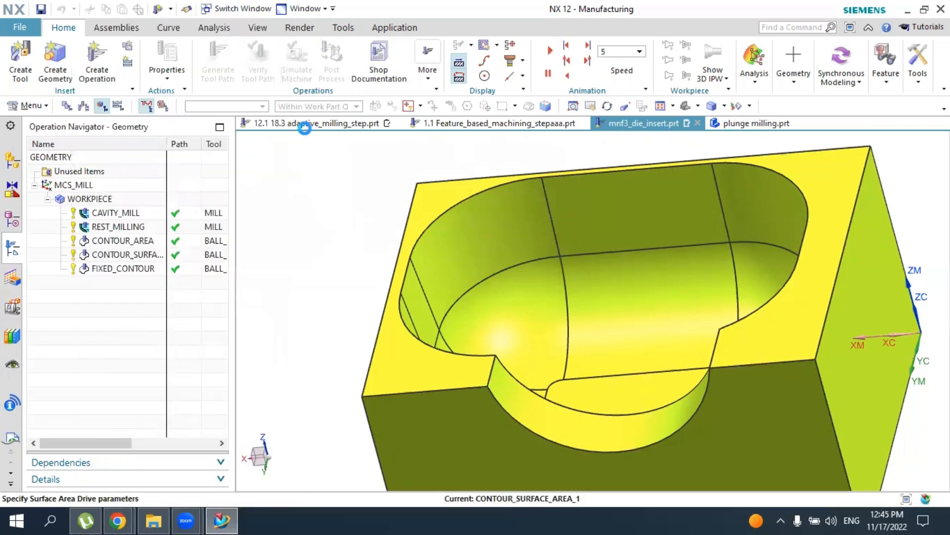
pyautogui.click(420, 256)
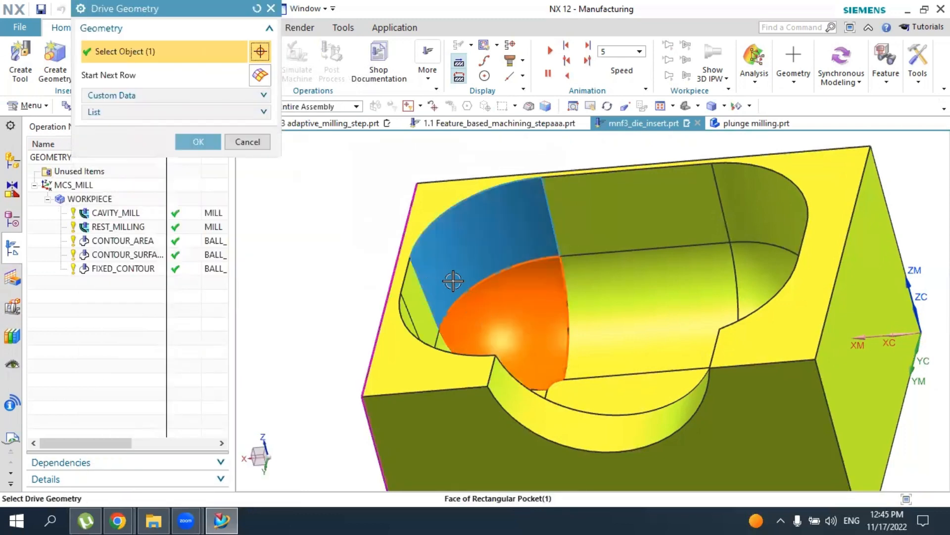
pyautogui.click(201, 140)
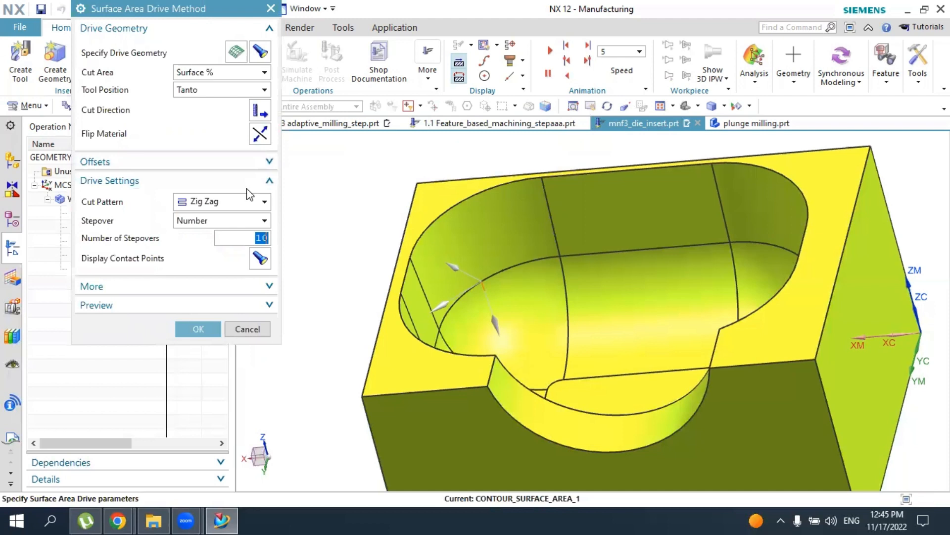
# Set the number of stepovers to 30 with the Zig Zag cut pattern, and generate the tool path
pyautogui.write('0')
pyautogui.press('Return')
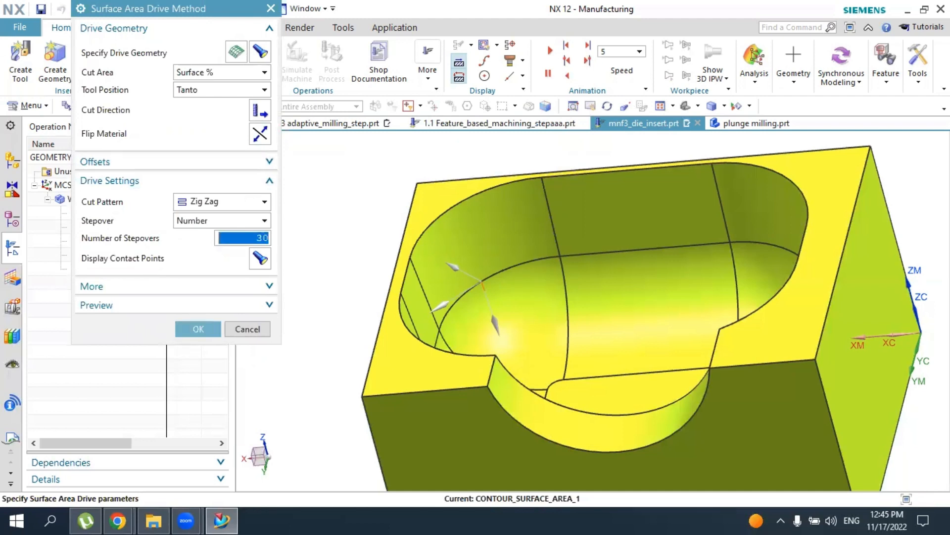
pyautogui.click(216, 194)
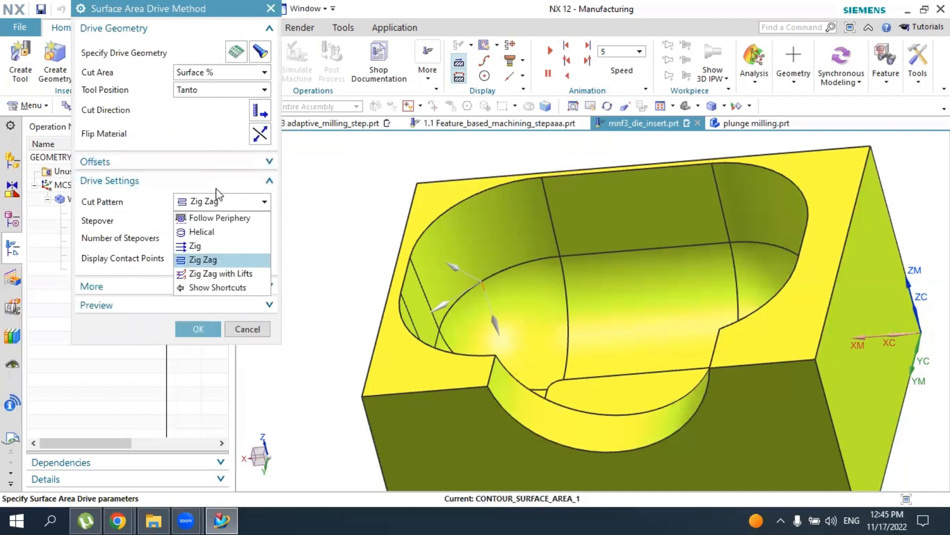
pyautogui.click(216, 188)
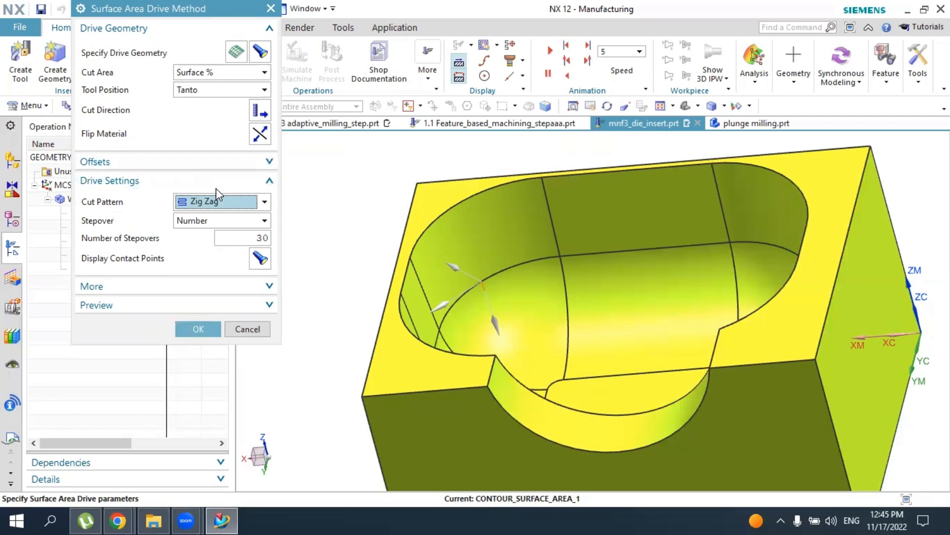
pyautogui.click(210, 323)
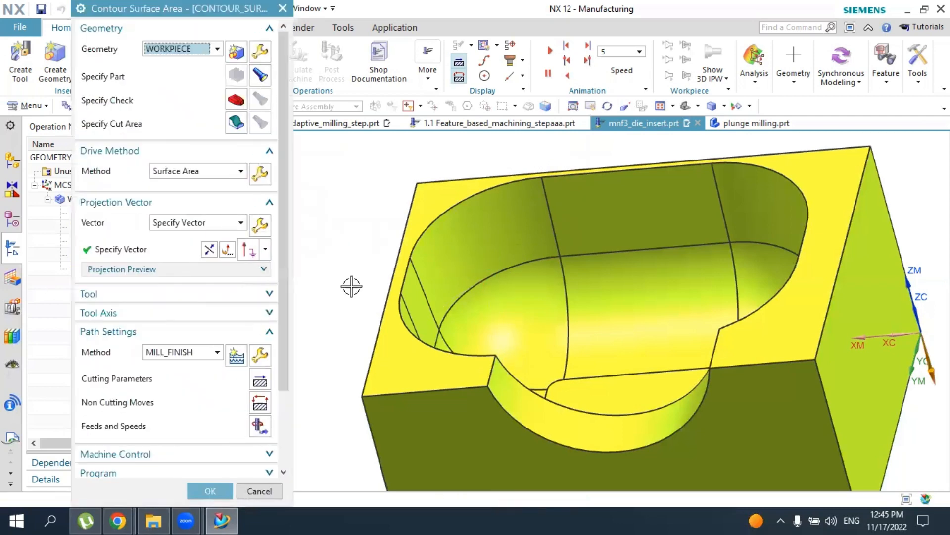
pyautogui.scroll(-3, 186, 300)
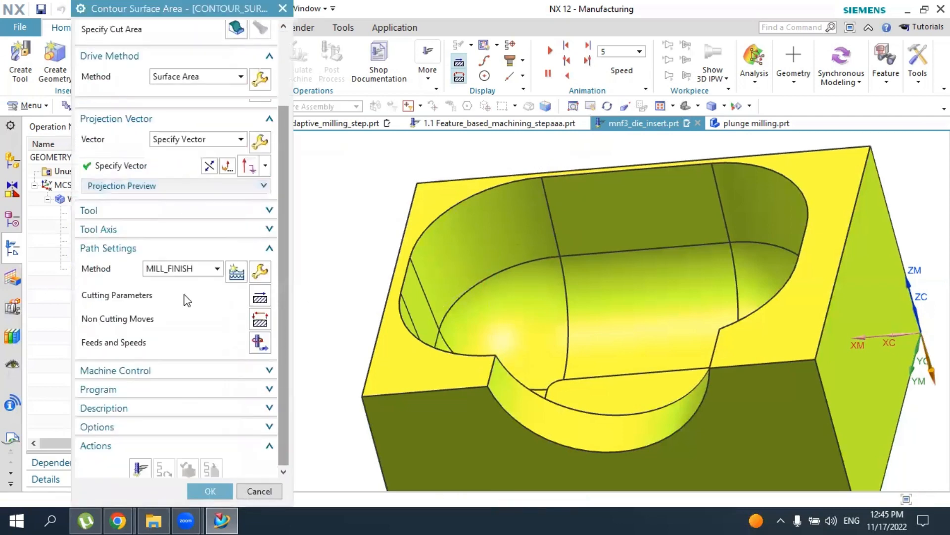
pyautogui.click(141, 458)
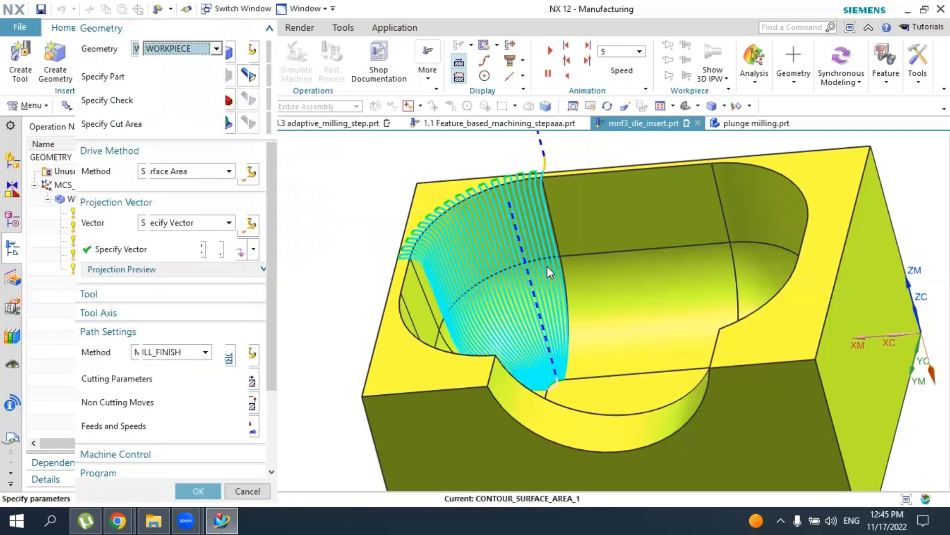
# Set the Surface Area drive method's number of stepovers to 50 and regenerate the tool path
pyautogui.moveTo(548, 266); pyautogui.dragTo(530, 310, button='middle')
pyautogui.scroll(-2, 537, 272)
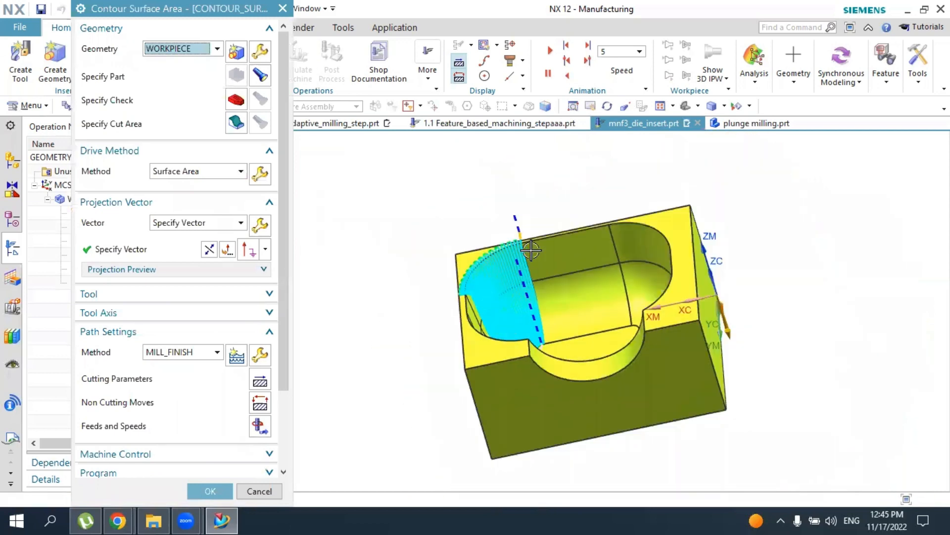
pyautogui.scroll(5, 530, 250)
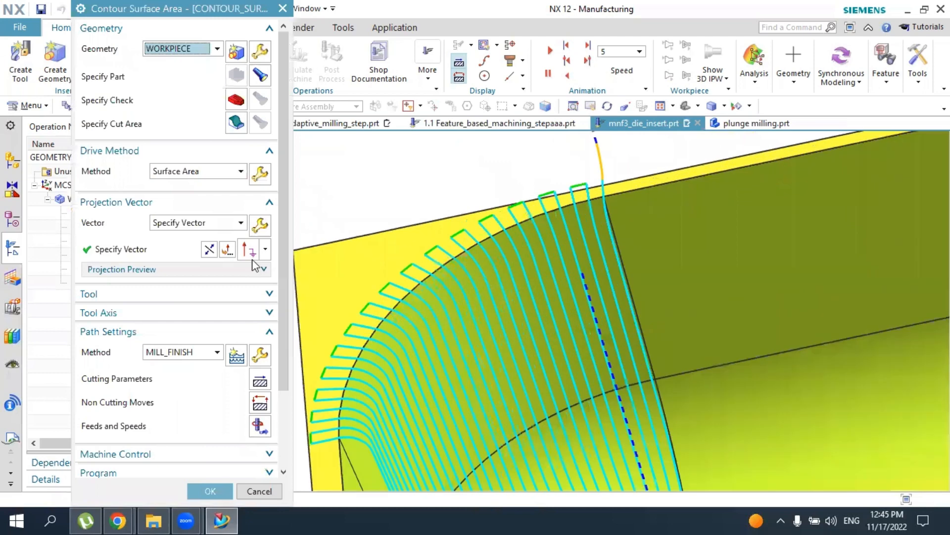
pyautogui.click(260, 175)
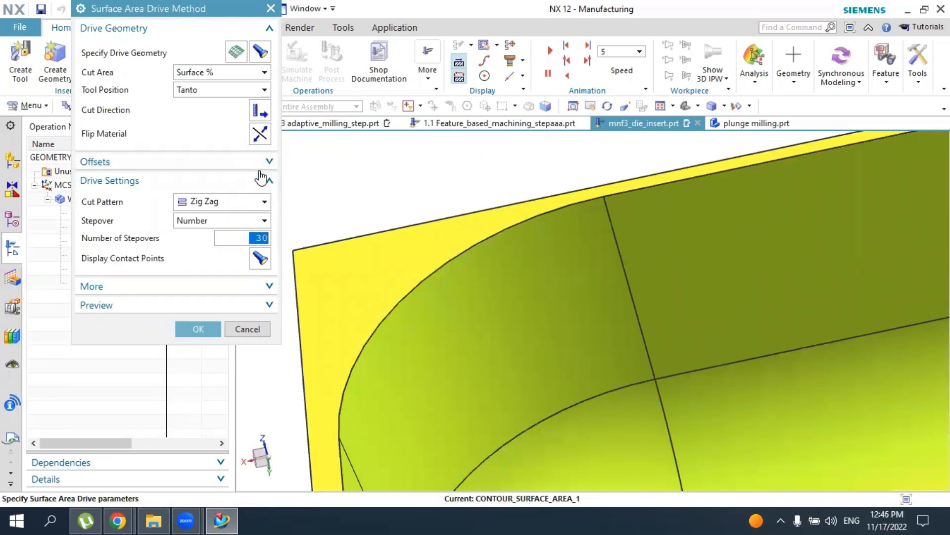
pyautogui.write('5')
pyautogui.press('Return')
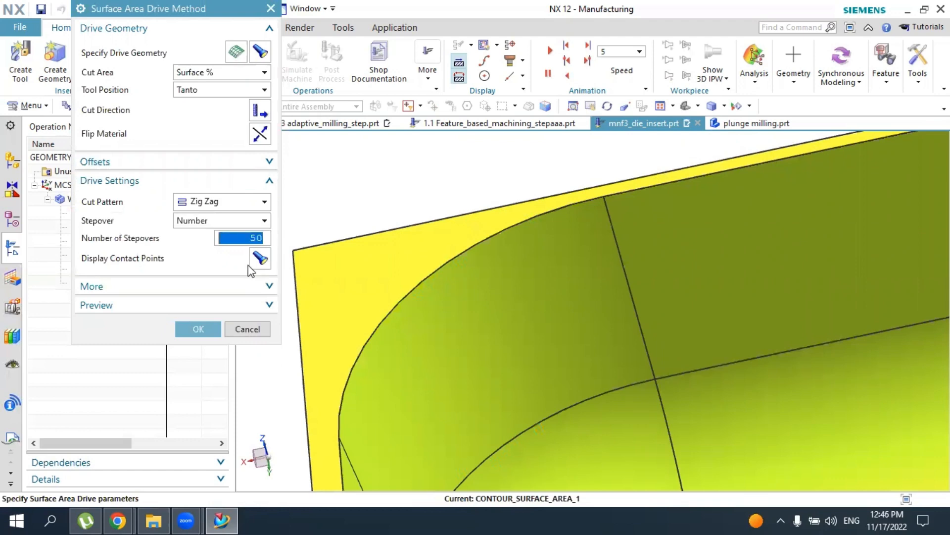
pyautogui.click(199, 328)
pyautogui.middleClick(169, 323)
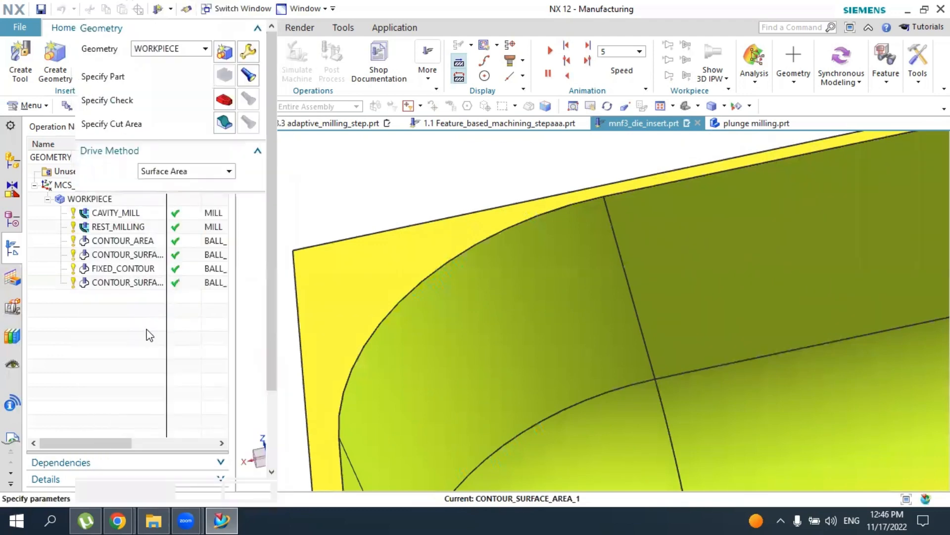
pyautogui.scroll(-3, 143, 396)
pyautogui.click(139, 452)
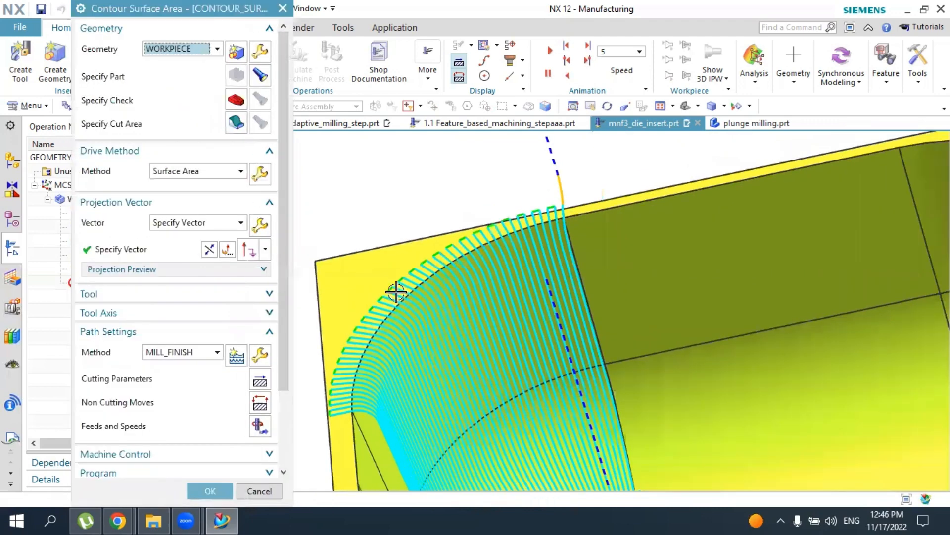
# Verify the corner's surface area tool path by playing the 3D Dynamic simulation, and accept the visualization
pyautogui.scroll(-5, 396, 292)
pyautogui.moveTo(403, 310); pyautogui.dragTo(436, 317, button='middle')
pyautogui.scroll(-4, 220, 434)
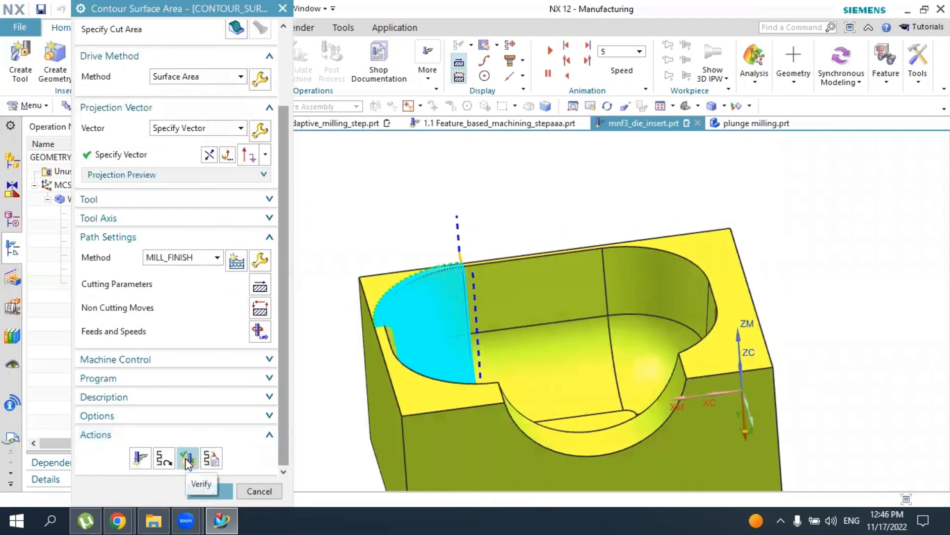
pyautogui.click(188, 459)
pyautogui.scroll(-2, 288, 429)
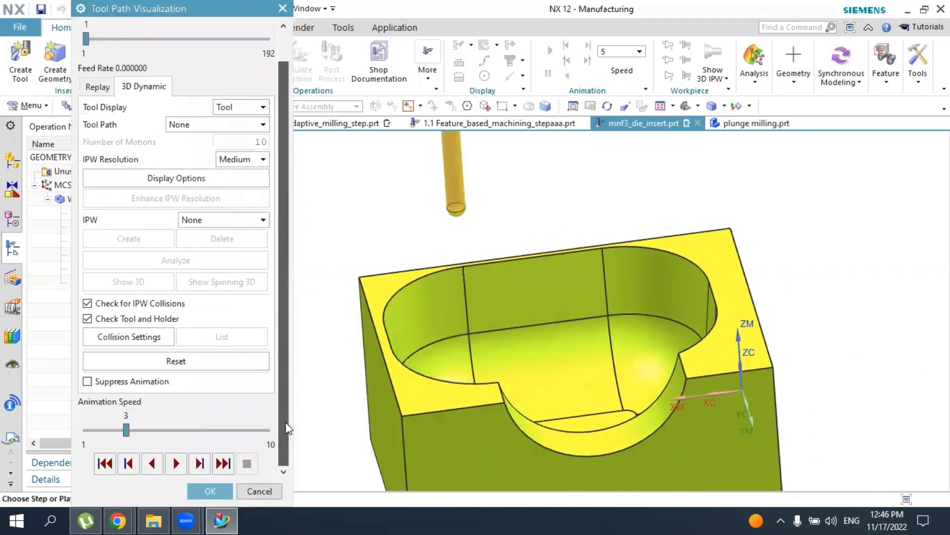
pyautogui.click(176, 463)
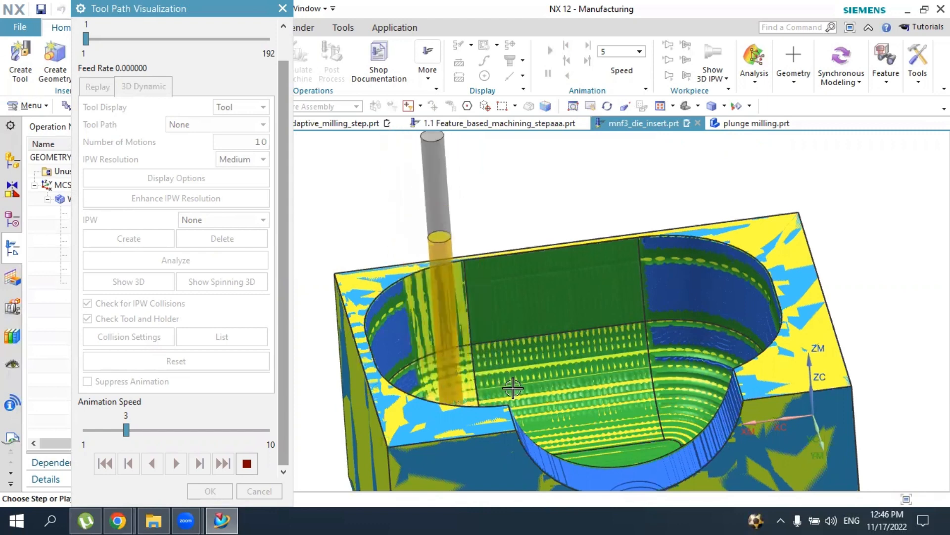
pyautogui.scroll(-2, 498, 376)
pyautogui.moveTo(500, 385); pyautogui.dragTo(543, 321, button='middle')
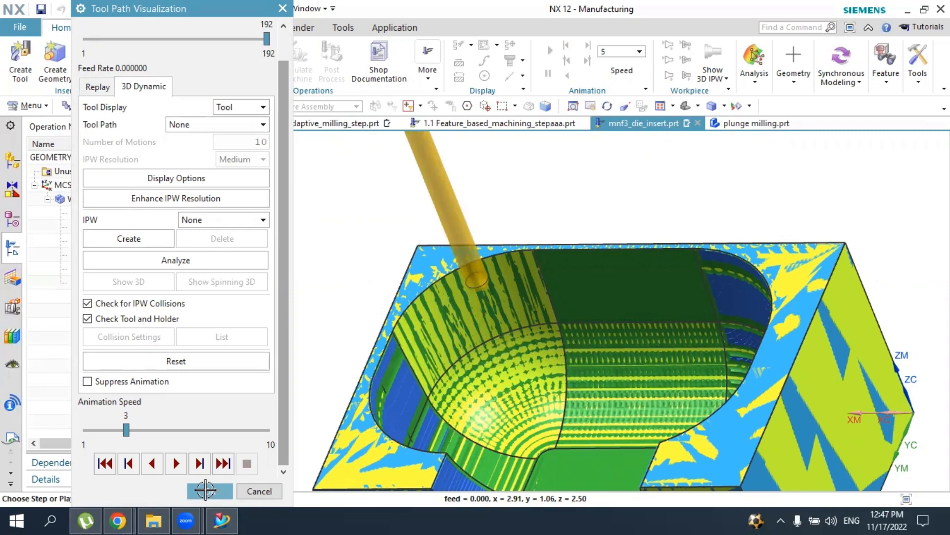
pyautogui.click(209, 490)
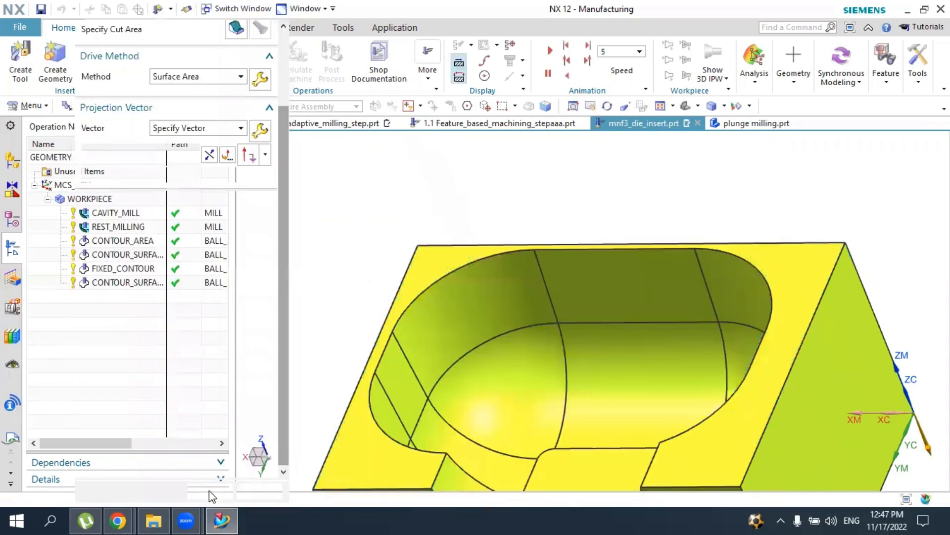
# Try to add the flat wall face beside the curved corner to the Surface Area drive geometry
pyautogui.scroll(3, 233, 341)
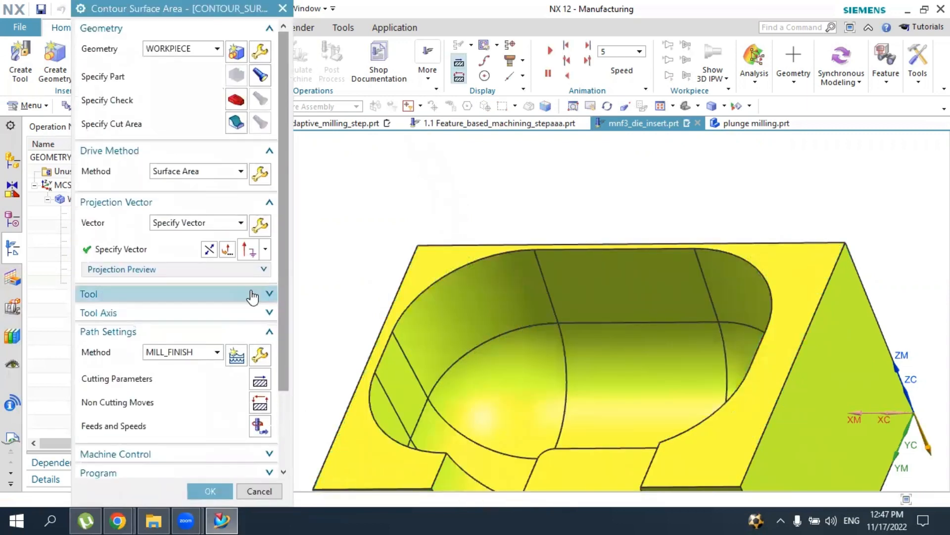
pyautogui.click(262, 171)
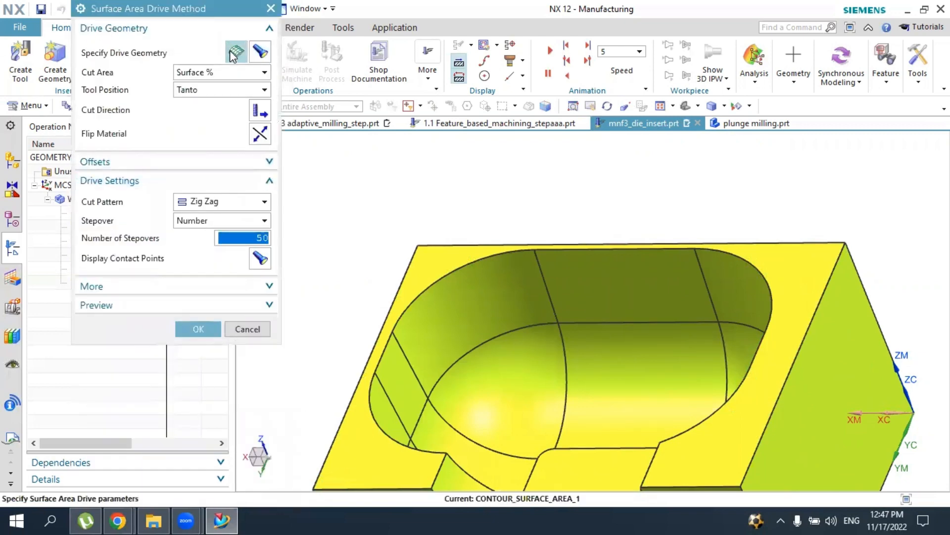
pyautogui.click(236, 51)
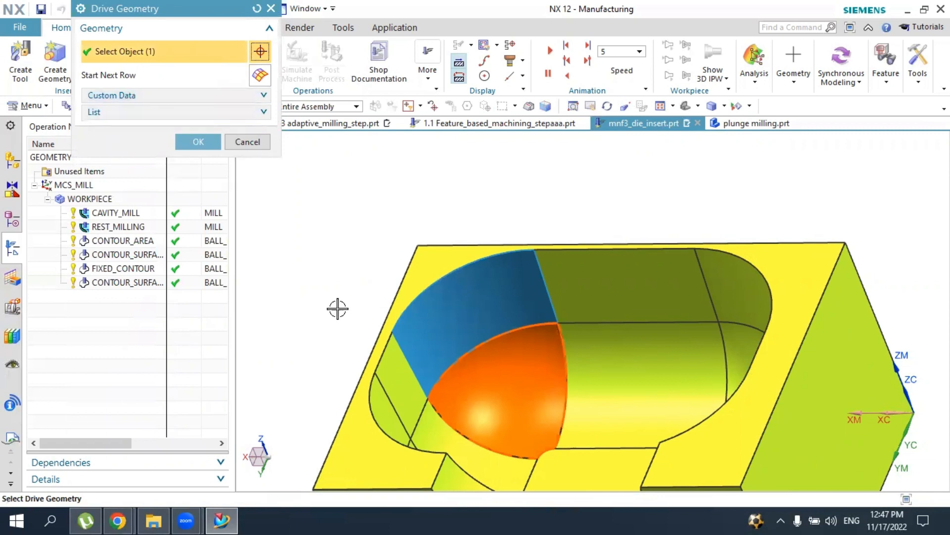
pyautogui.click(398, 387)
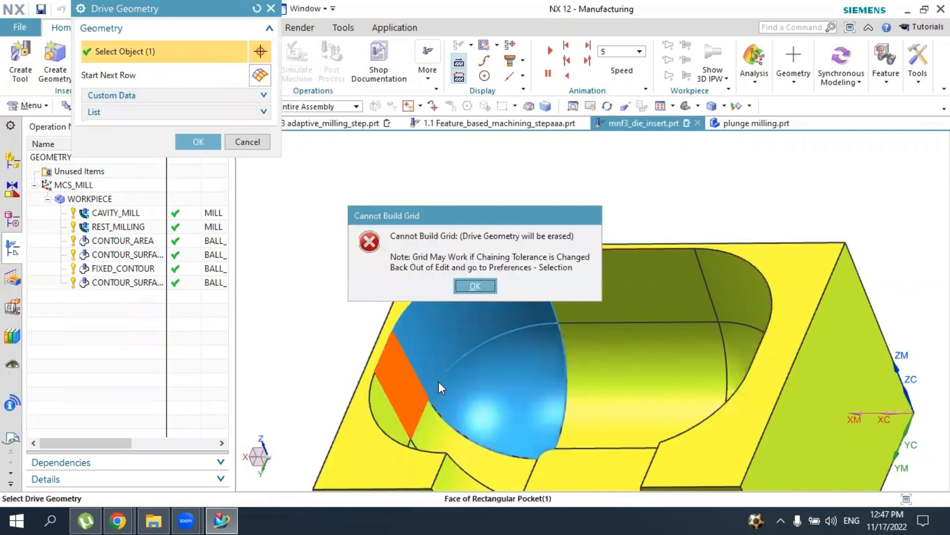
pyautogui.click(473, 288)
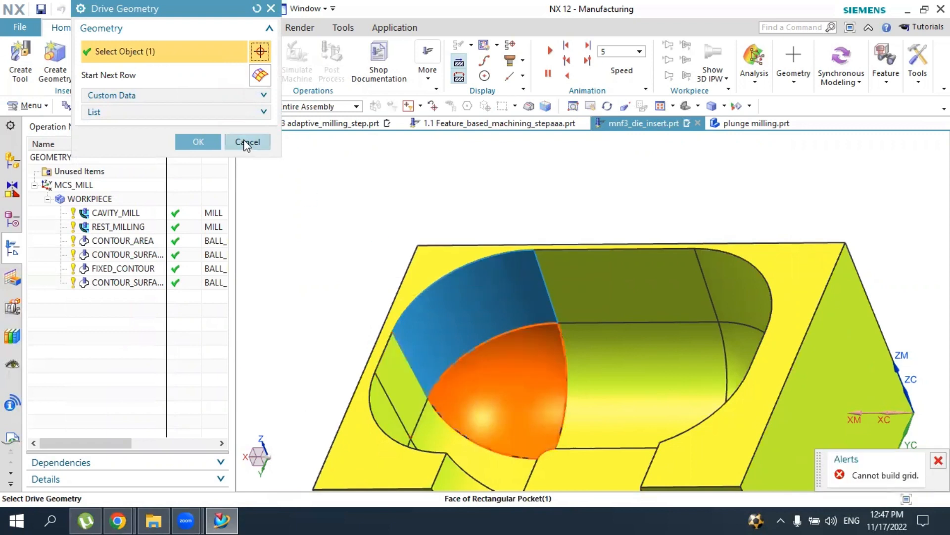
pyautogui.click(248, 141)
pyautogui.click(260, 329)
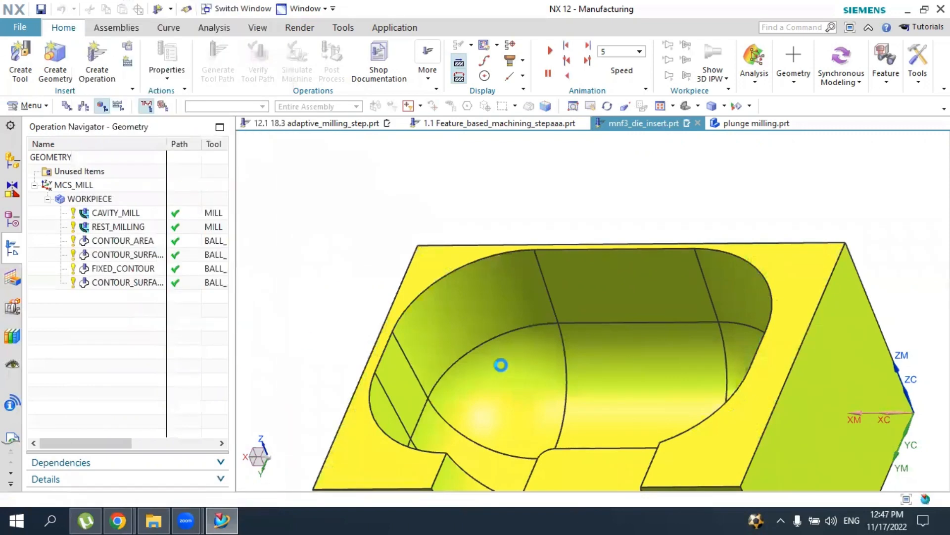
# Accept the corner operation and create another Contour Surface Area operation from mill_contour
pyautogui.moveTo(531, 355); pyautogui.dragTo(556, 371, button='middle')
pyautogui.click(210, 491)
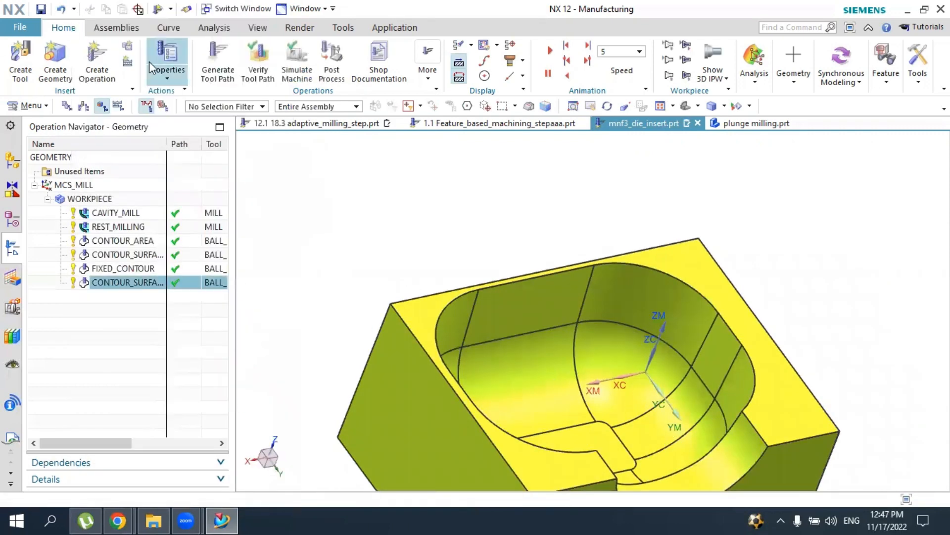
pyautogui.click(97, 59)
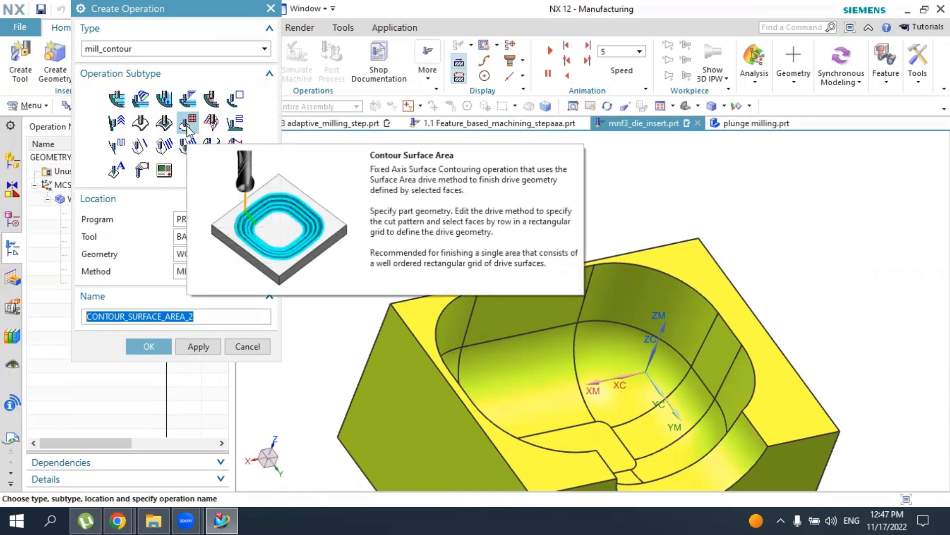
pyautogui.click(149, 346)
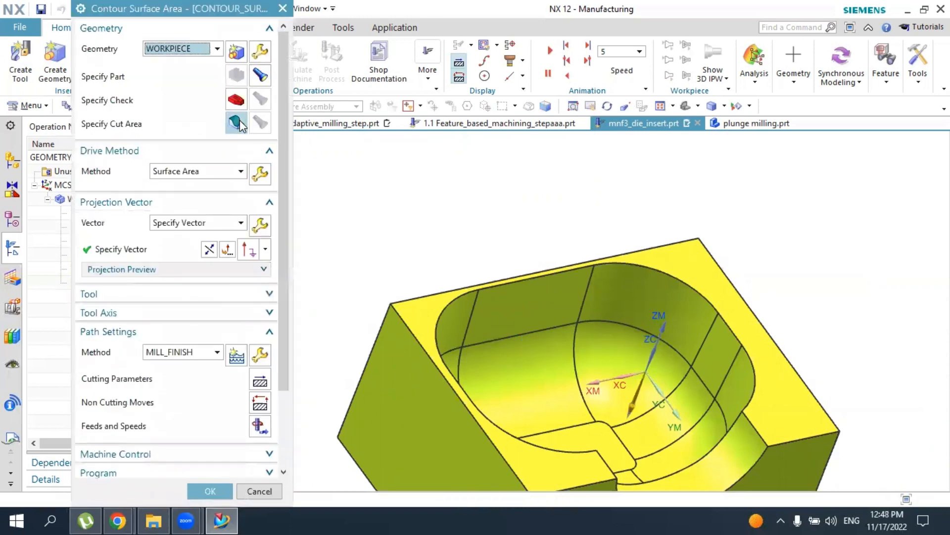
# Specify the opposite curved corner's wall face and the corner blend face below it as the Surface Area drive geometry
pyautogui.middleClick(263, 177)
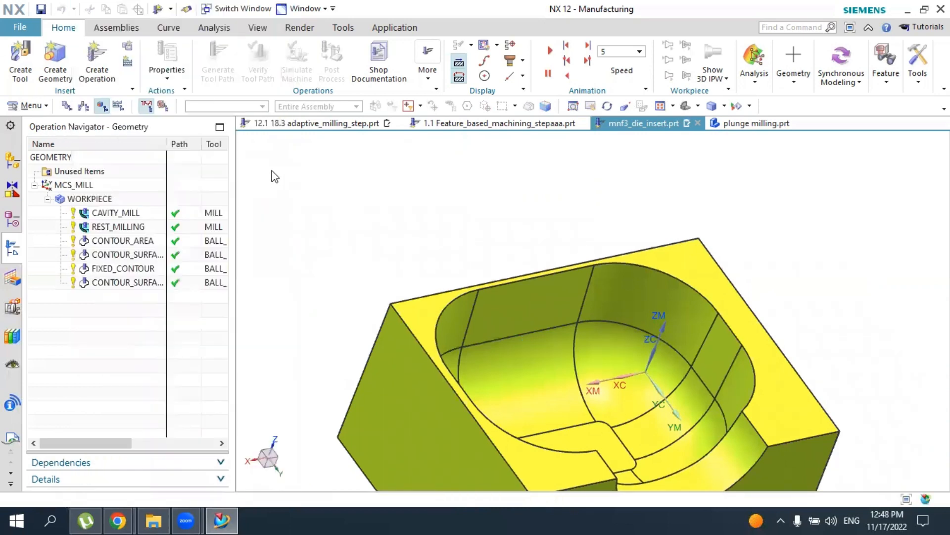
pyautogui.click(236, 52)
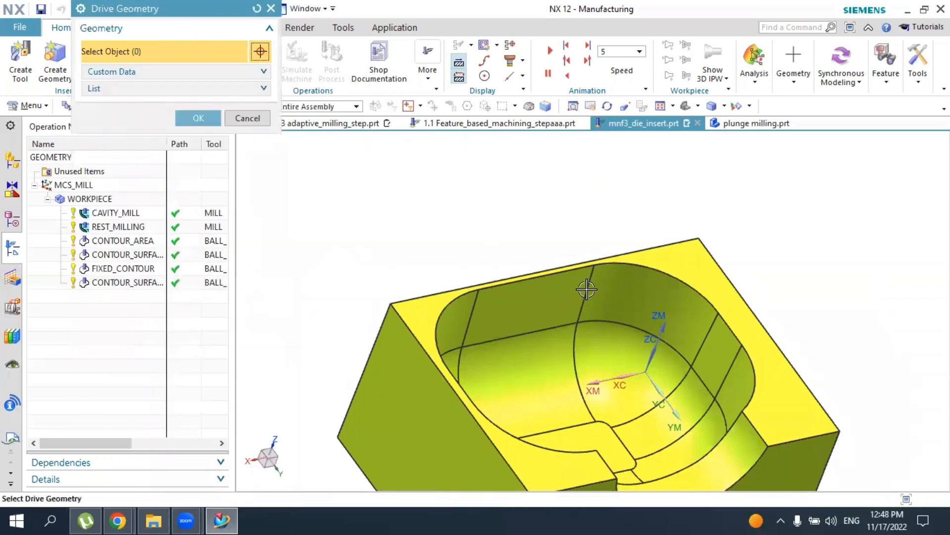
pyautogui.click(631, 303)
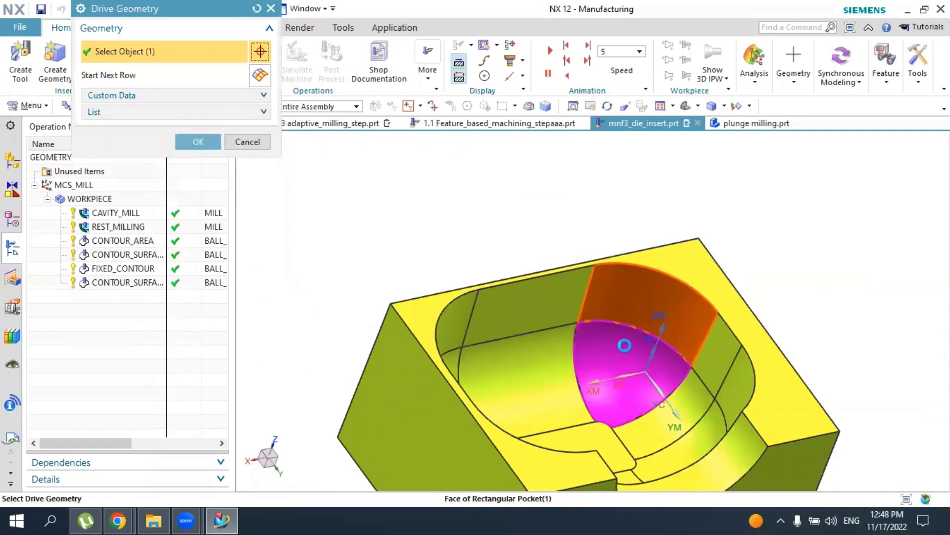
pyautogui.click(626, 391)
pyautogui.click(693, 371)
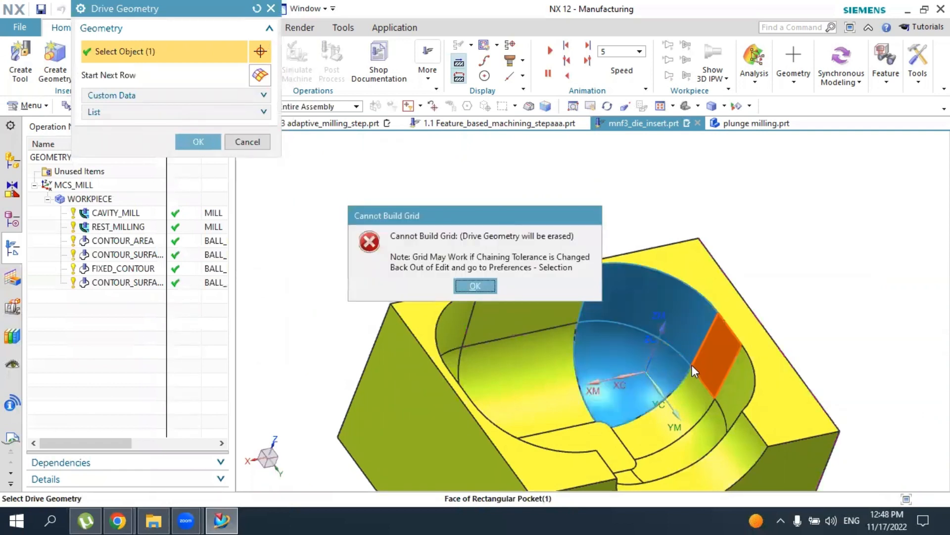
pyautogui.click(490, 291)
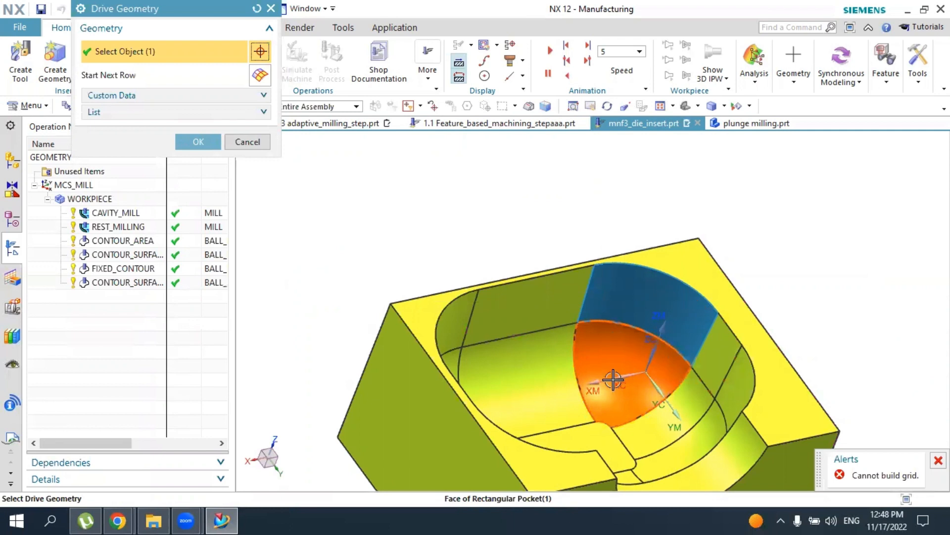
pyautogui.click(198, 141)
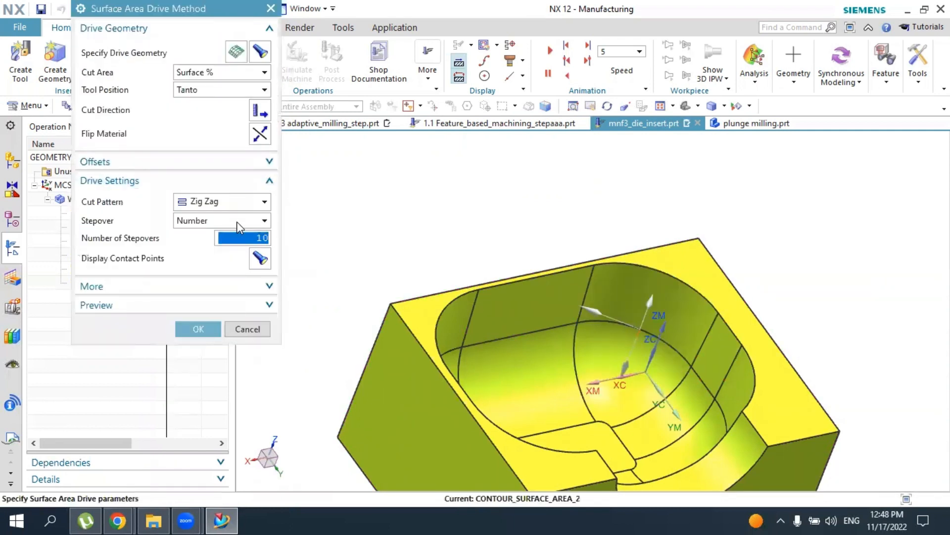
# Set the Surface Area drive method's number of stepovers to 50 and generate the opposite corner's tool path
pyautogui.moveTo(259, 238); pyautogui.dragTo(287, 241)
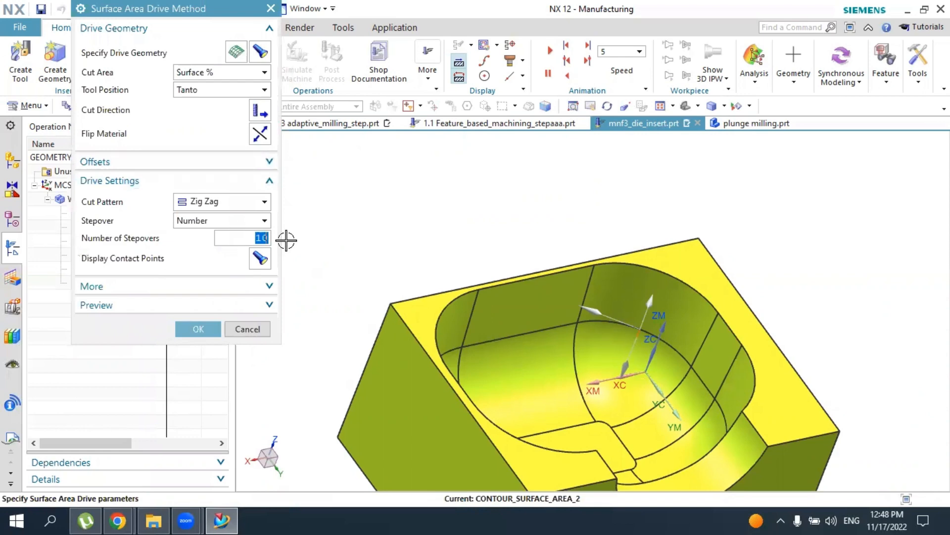
pyautogui.write('50')
pyautogui.press('Return')
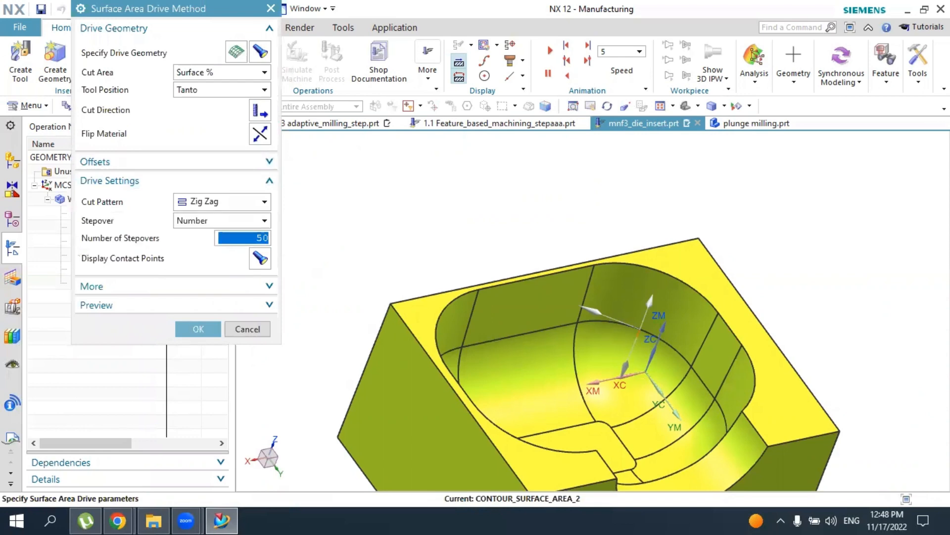
pyautogui.click(198, 329)
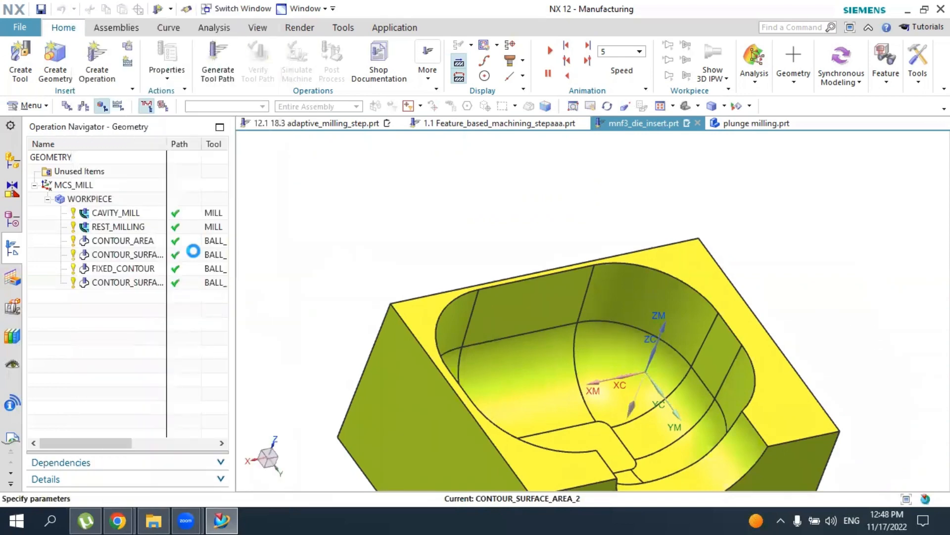
pyautogui.scroll(-5, 164, 347)
pyautogui.click(140, 457)
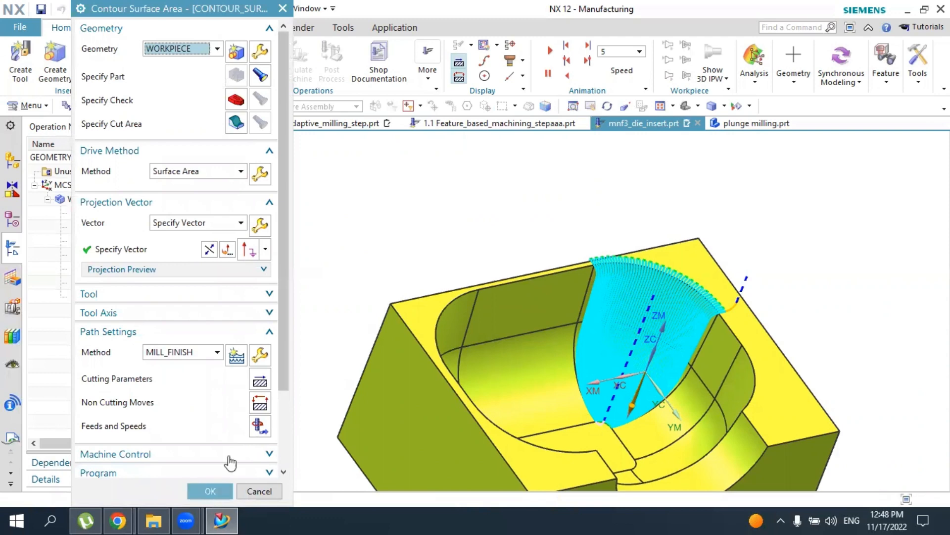
# Verify the opposite corner's surface area tool path by playing the 3D Dynamic simulation, and accept the visualization
pyautogui.scroll(-3, 196, 461)
pyautogui.click(188, 459)
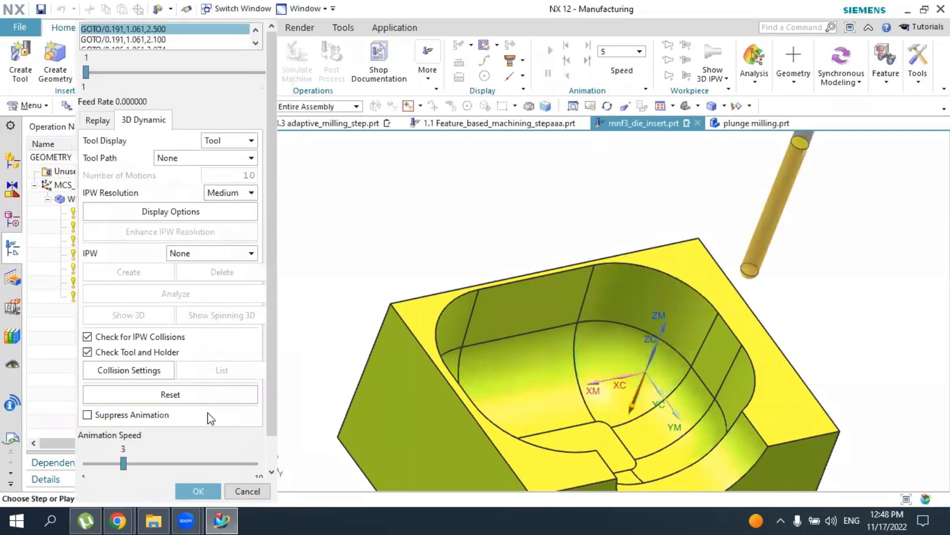
pyautogui.scroll(-2, 209, 417)
pyautogui.click(177, 463)
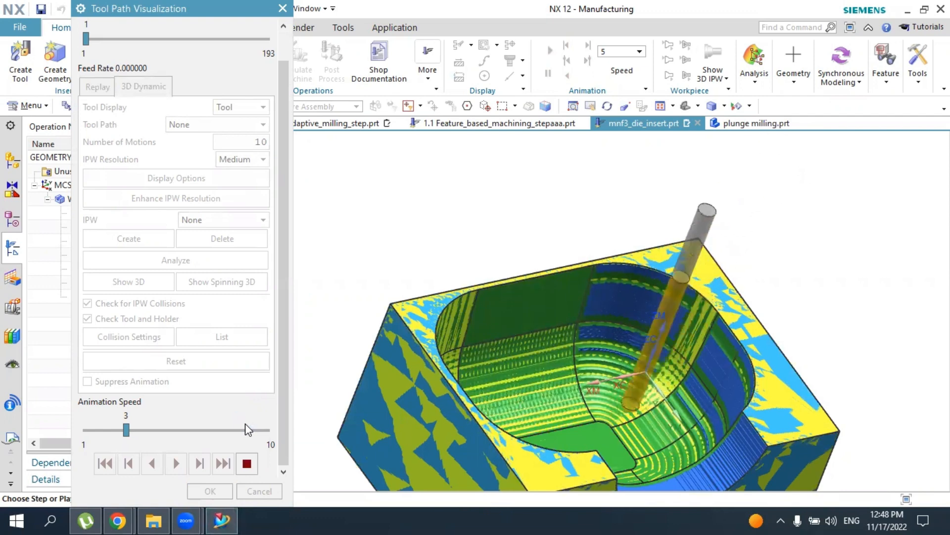
pyautogui.scroll(5, 627, 340)
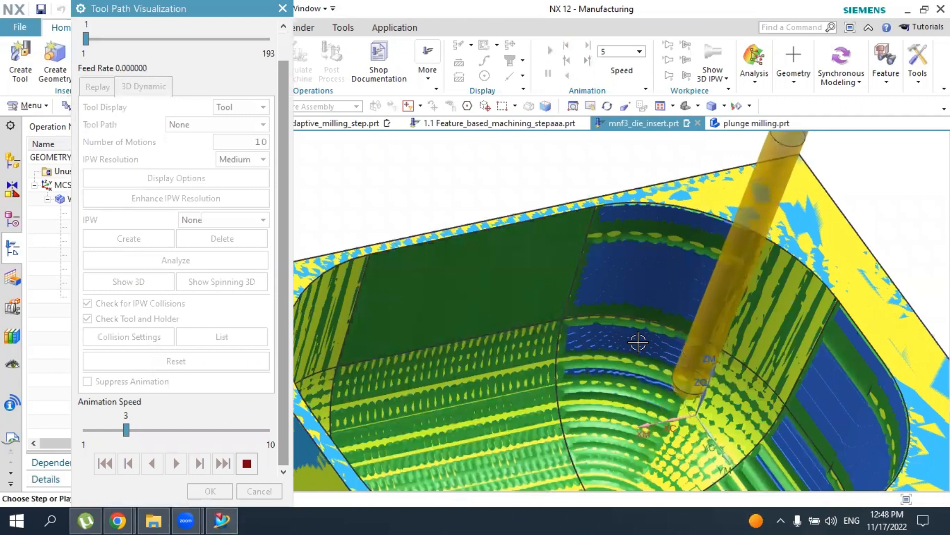
pyautogui.scroll(-5, 638, 341)
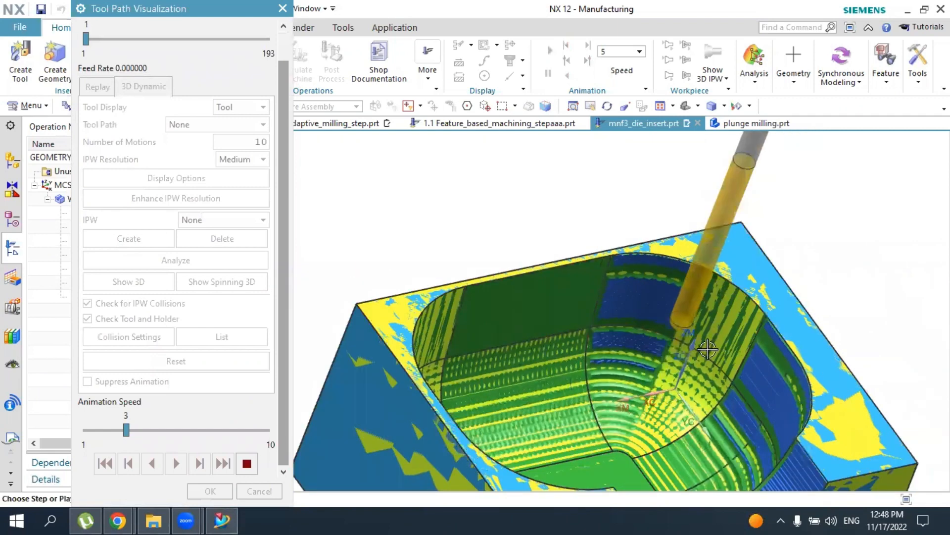
pyautogui.scroll(-3, 706, 345)
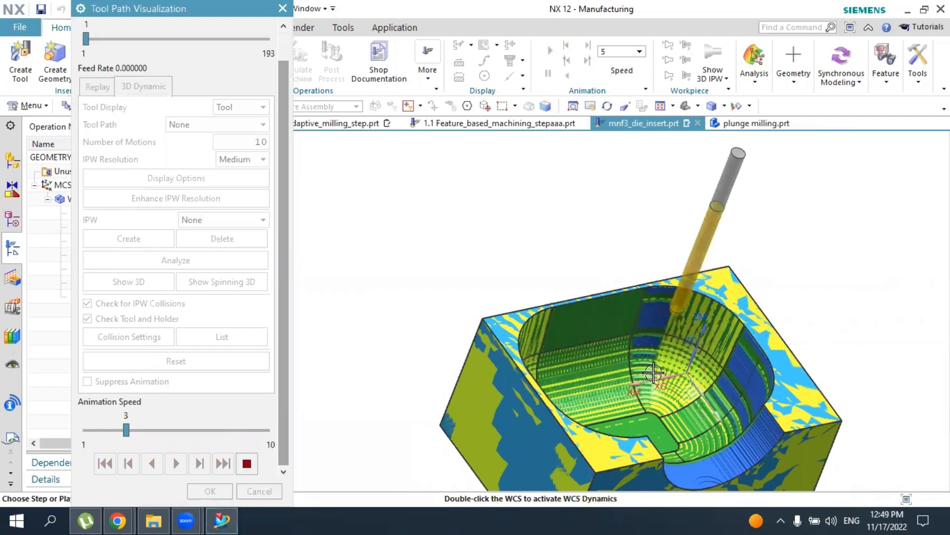
pyautogui.moveTo(649, 386); pyautogui.dragTo(631, 368, button='middle')
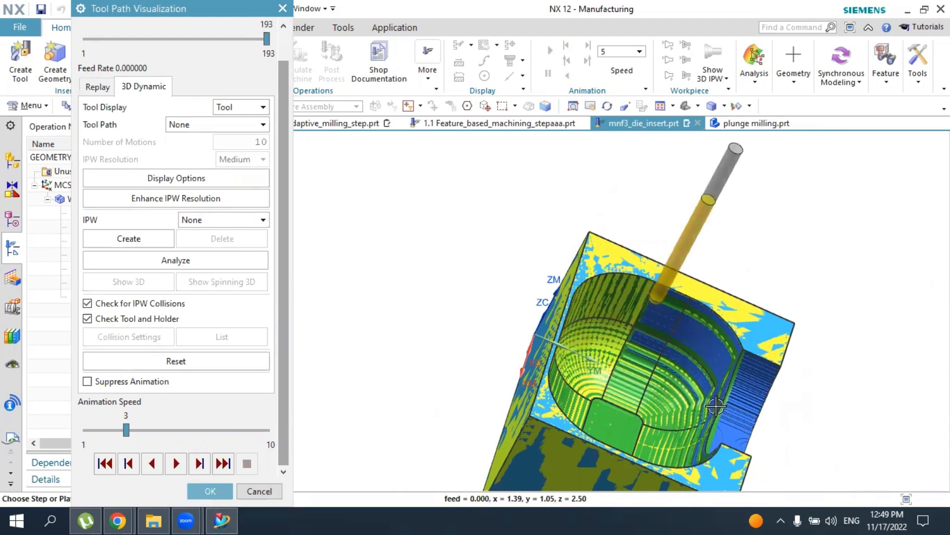
pyautogui.middleClick(667, 391)
pyautogui.scroll(-1, 665, 392)
pyautogui.moveTo(672, 397); pyautogui.dragTo(569, 374, button='middle')
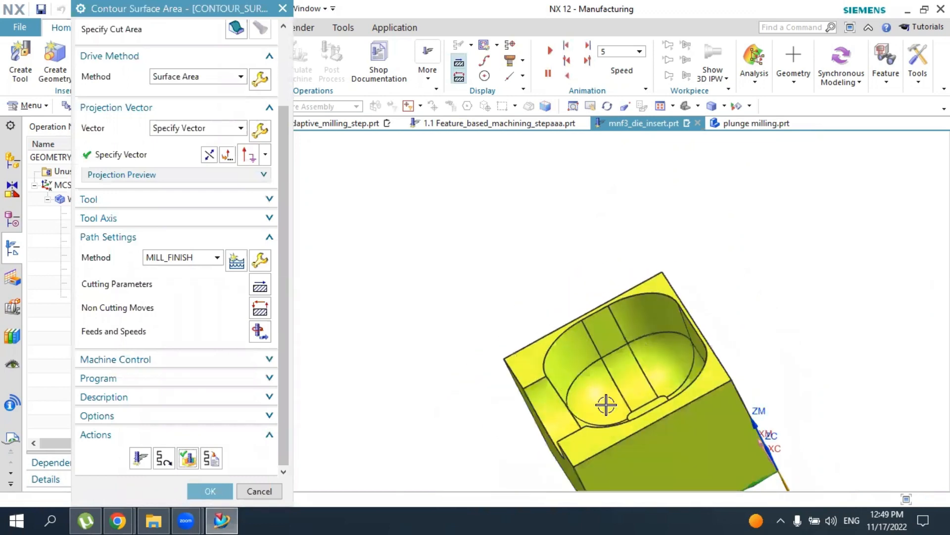
# Accept the opposite corner's operation and display the tool path of each of the two corner surface area operations
pyautogui.click(200, 491)
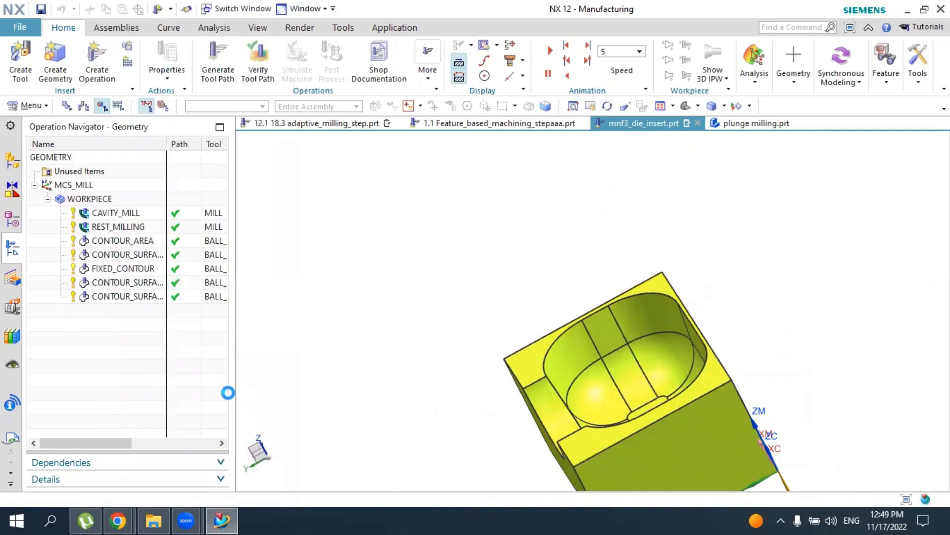
pyautogui.click(129, 283)
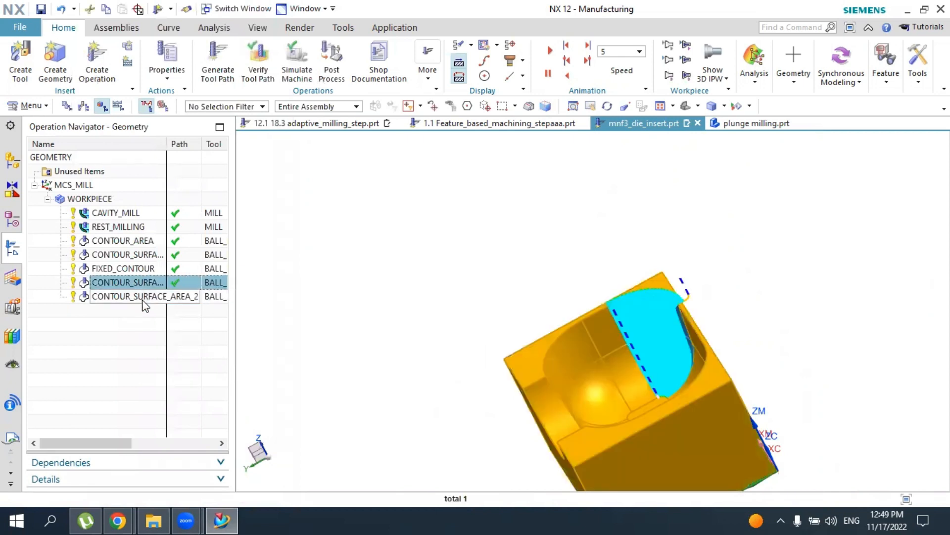
pyautogui.click(141, 297)
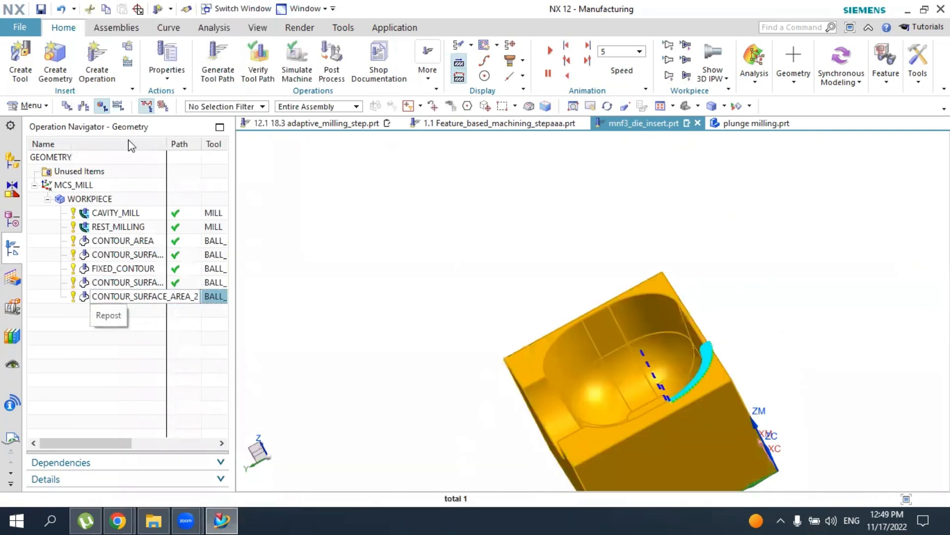
# Create a Streamline operation with the BALL_MILL tool, WORKPIECE geometry and MILL_FINISH method
pyautogui.click(89, 70)
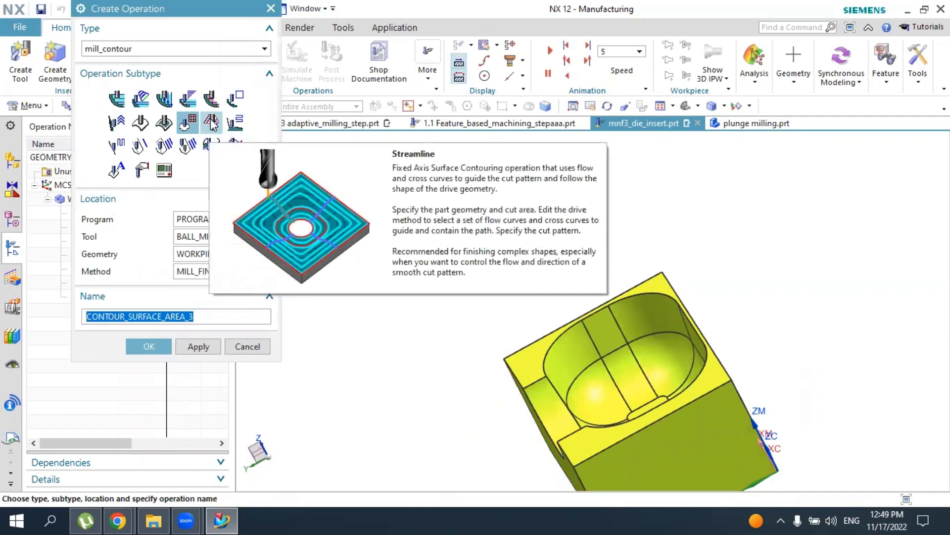
pyautogui.click(212, 122)
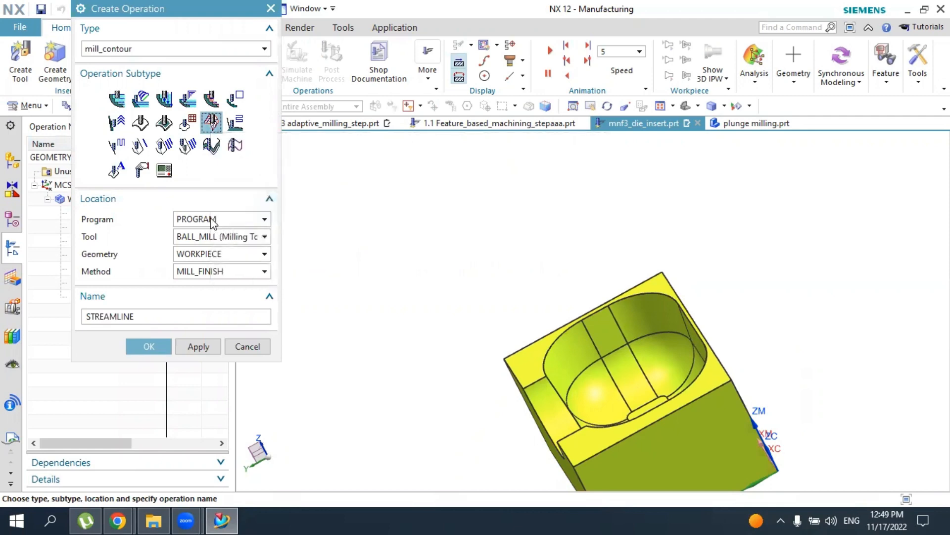
pyautogui.click(148, 346)
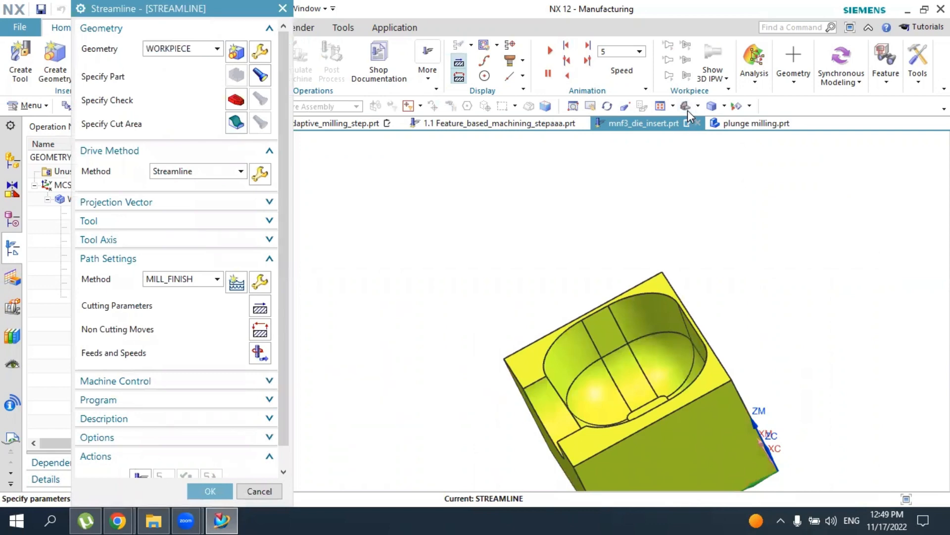
# Specify the curved floor and rounded corner faces at the bottom of the cavity as the Streamline operation's cut area
pyautogui.moveTo(693, 149); pyautogui.dragTo(477, 213, button='middle')
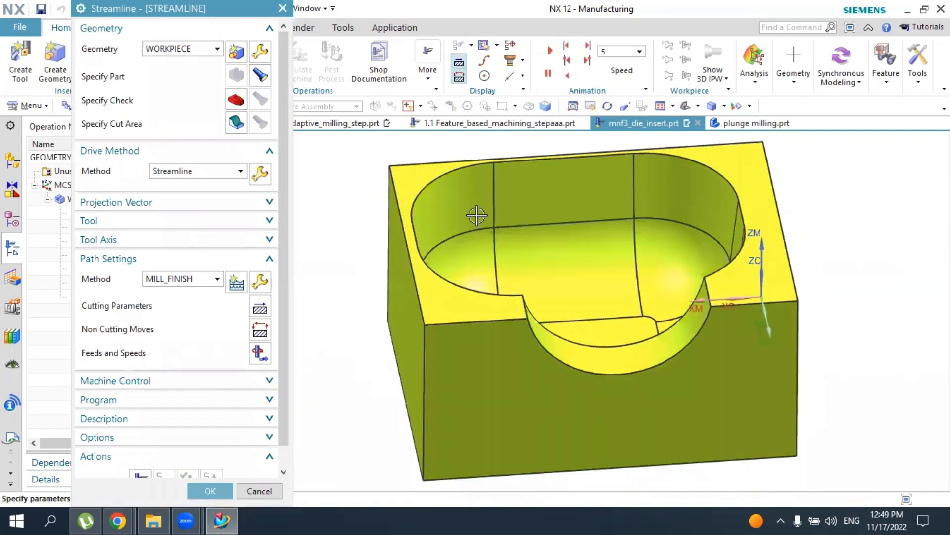
pyautogui.click(236, 125)
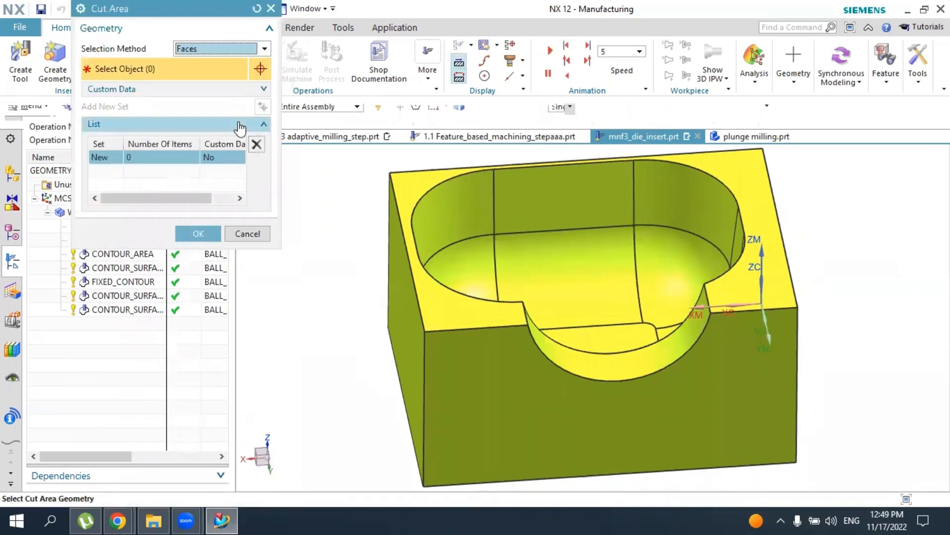
pyautogui.click(529, 261)
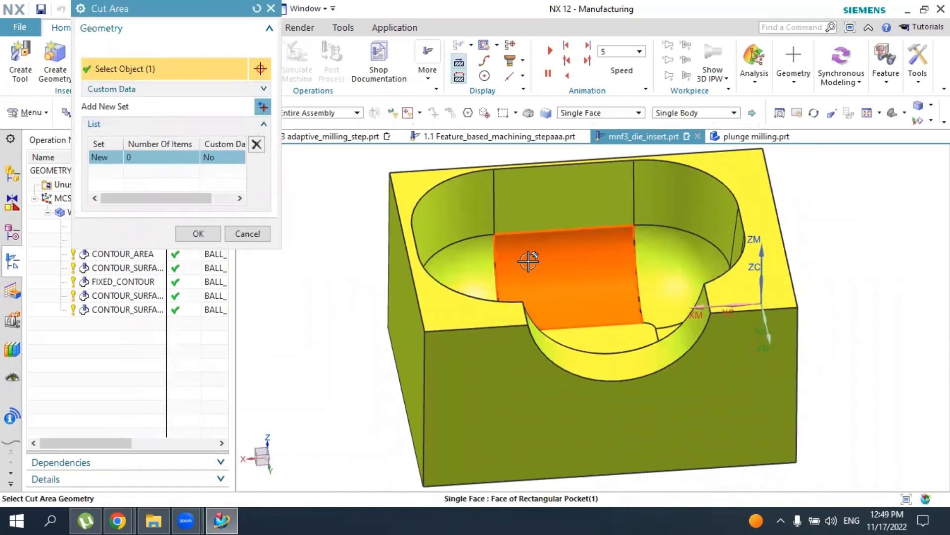
pyautogui.click(460, 257)
pyautogui.moveTo(563, 278); pyautogui.dragTo(689, 324, button='middle')
pyautogui.click(533, 249)
pyautogui.click(493, 265)
pyautogui.click(574, 297)
pyautogui.click(566, 293)
pyautogui.click(534, 286)
pyautogui.click(538, 268)
pyautogui.click(207, 216)
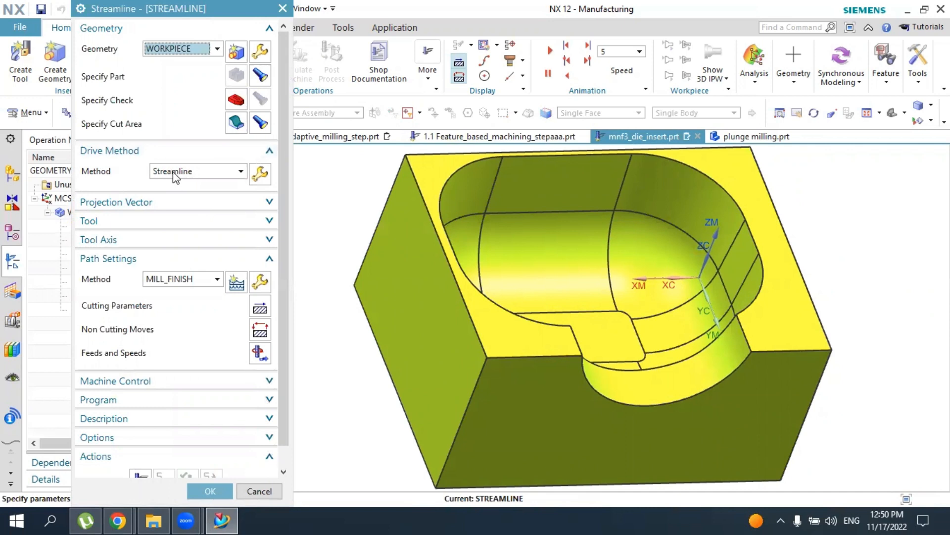
# Set the Streamline drive method's number of stepovers to 50 and generate the tool path
pyautogui.click(263, 177)
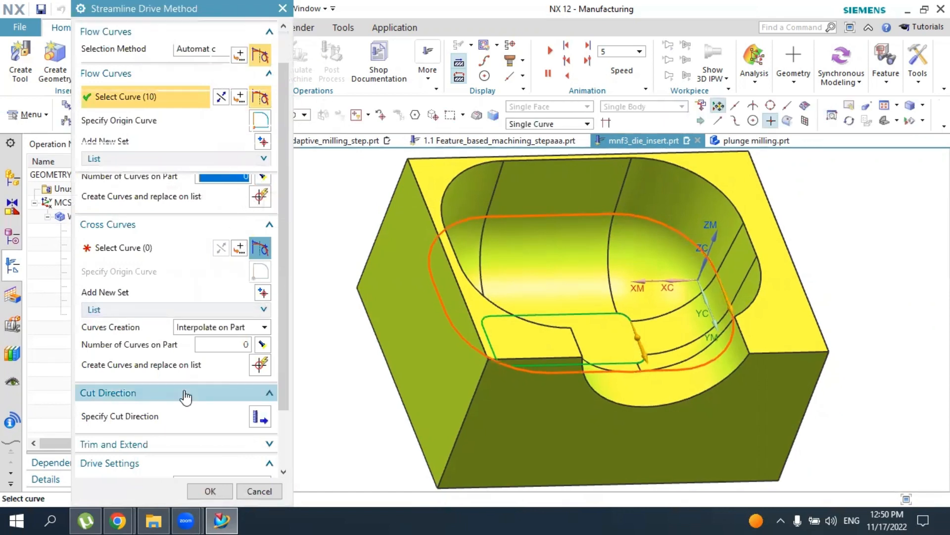
pyautogui.scroll(-3, 187, 396)
pyautogui.doubleClick(254, 425)
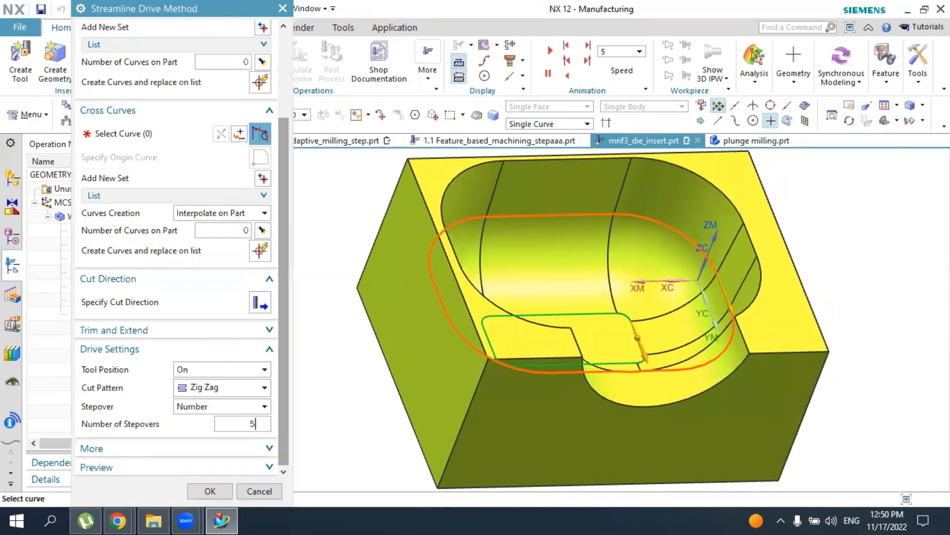
pyautogui.doubleClick(256, 423)
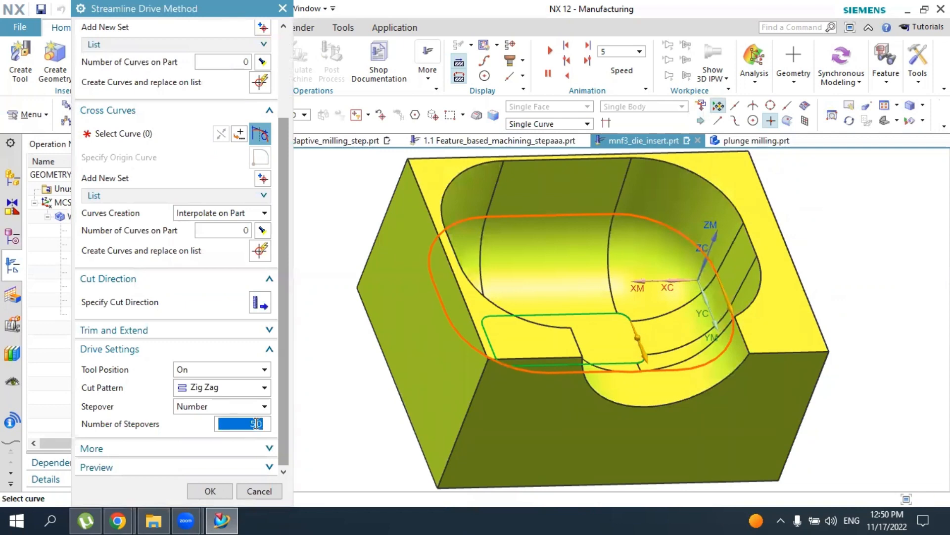
pyautogui.click(210, 489)
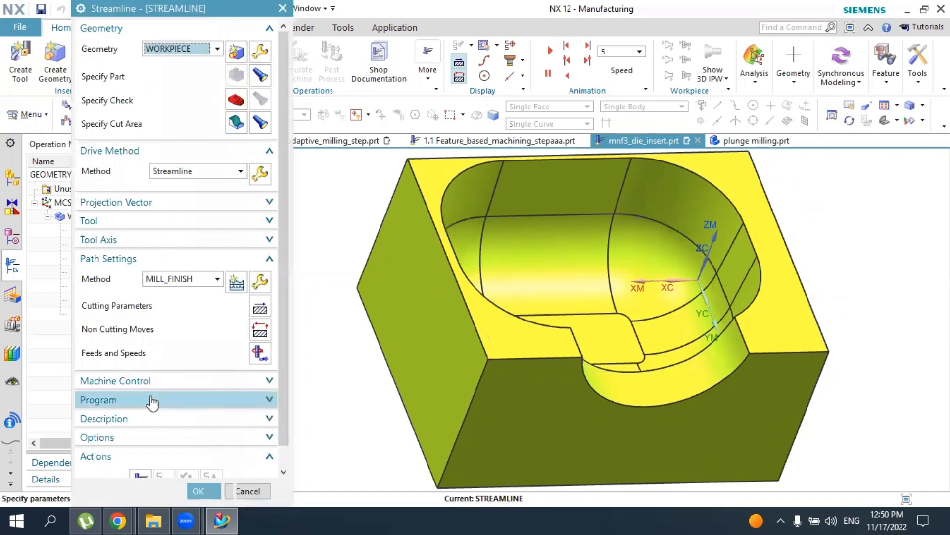
pyautogui.scroll(-2, 152, 400)
pyautogui.click(141, 457)
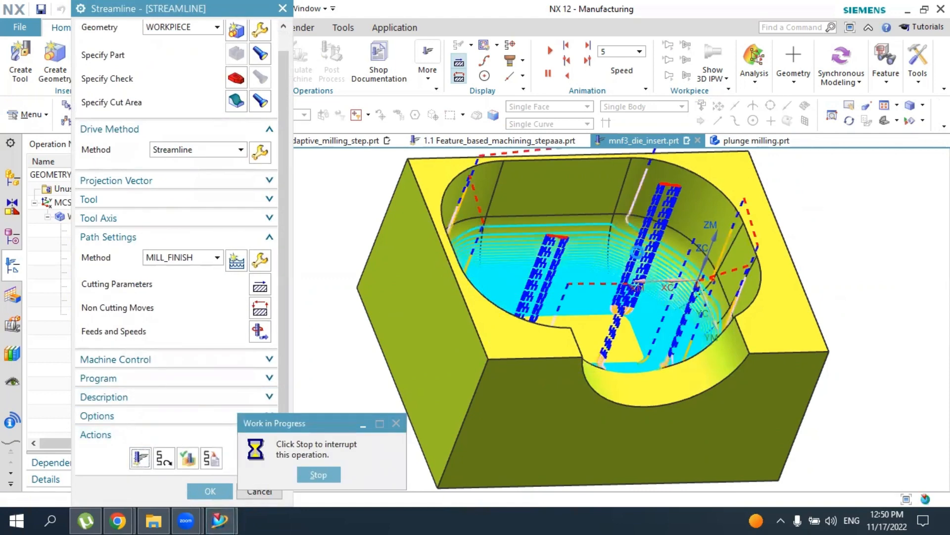
pyautogui.moveTo(655, 292); pyautogui.dragTo(202, 450, button='middle')
# Verify the streamline tool path by playing the 3D Dynamic simulation, raising the animation speed to 7
pyautogui.scroll(-1, 202, 450)
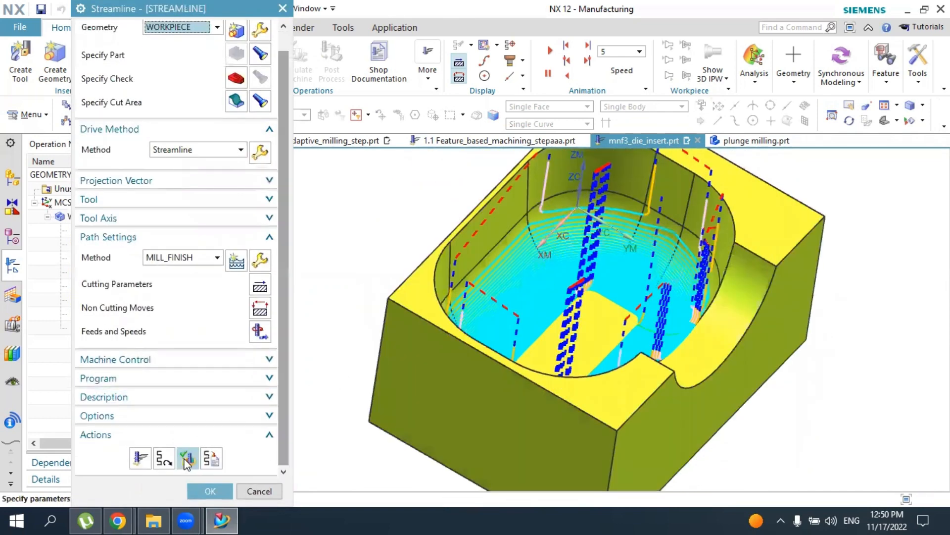
pyautogui.click(187, 454)
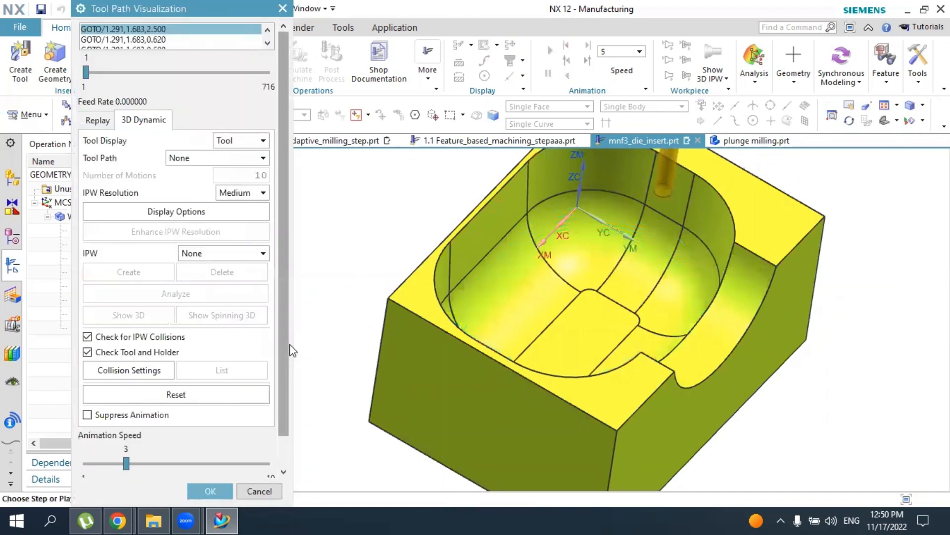
pyautogui.scroll(-1, 283, 365)
pyautogui.click(176, 463)
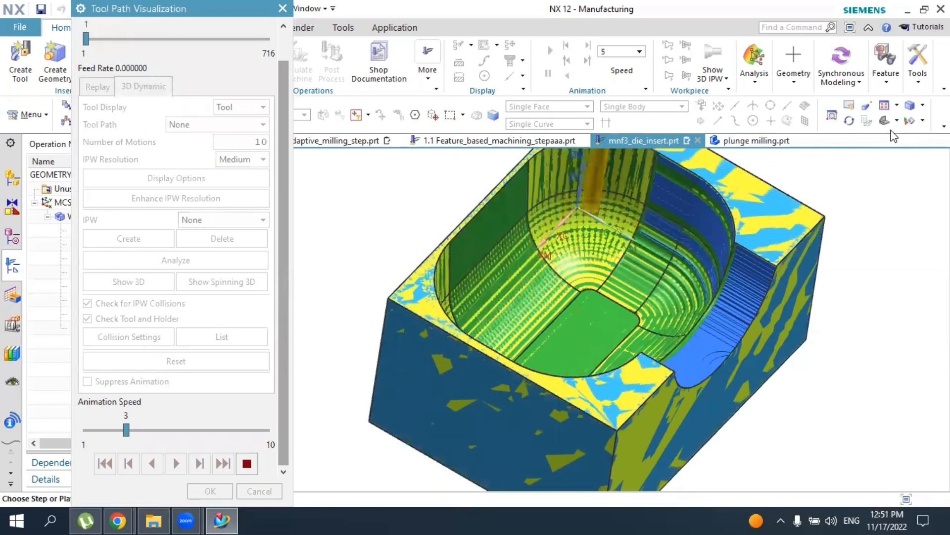
pyautogui.scroll(-2, 717, 237)
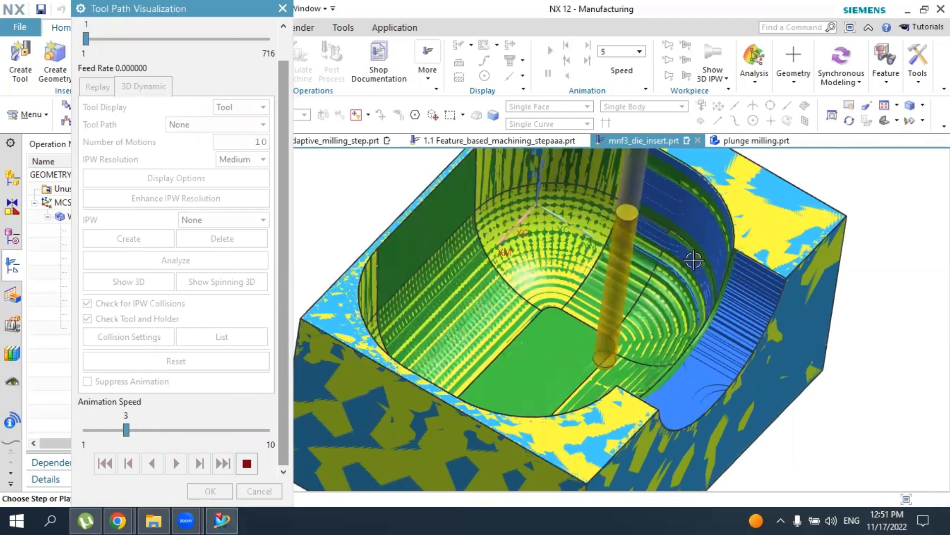
pyautogui.scroll(-1, 680, 270)
pyautogui.scroll(1, 522, 316)
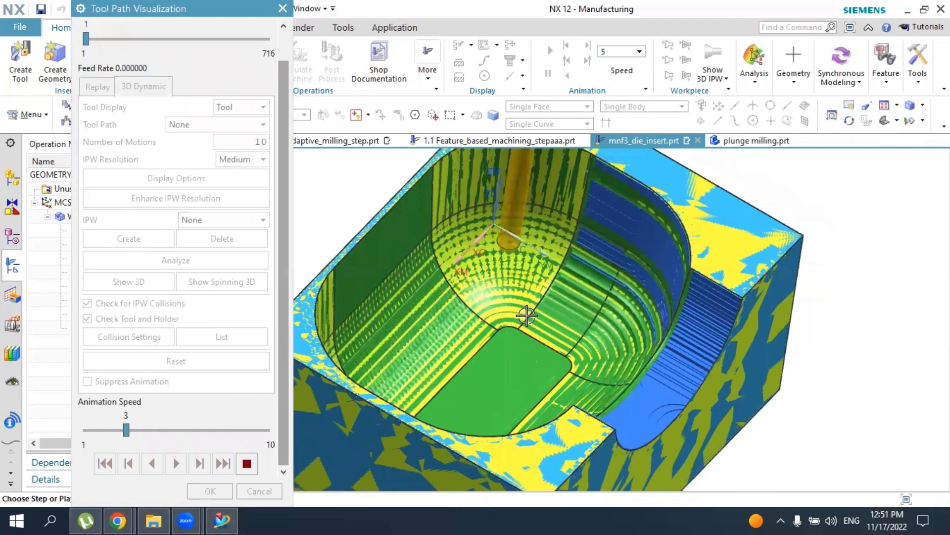
pyautogui.scroll(1, 494, 359)
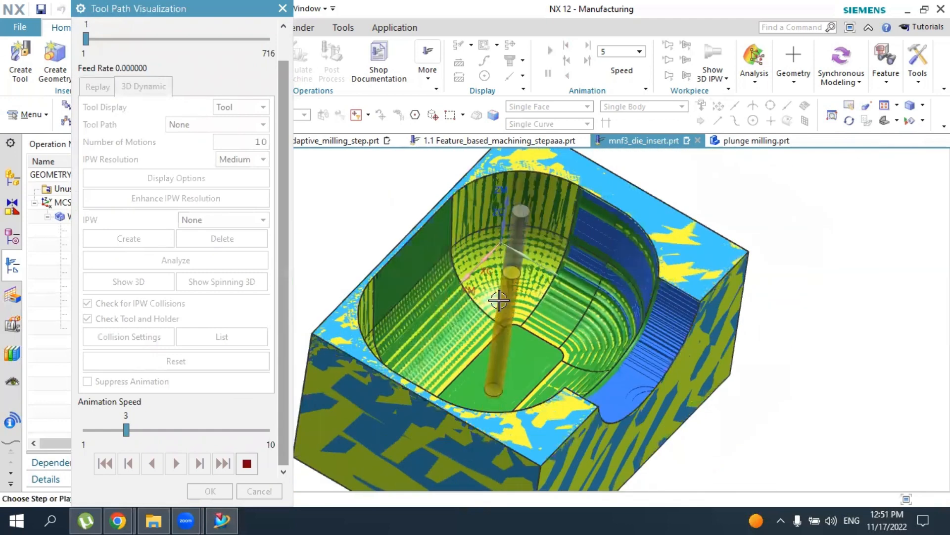
pyautogui.moveTo(494, 358); pyautogui.dragTo(495, 301, button='middle')
pyautogui.moveTo(127, 430); pyautogui.dragTo(210, 432)
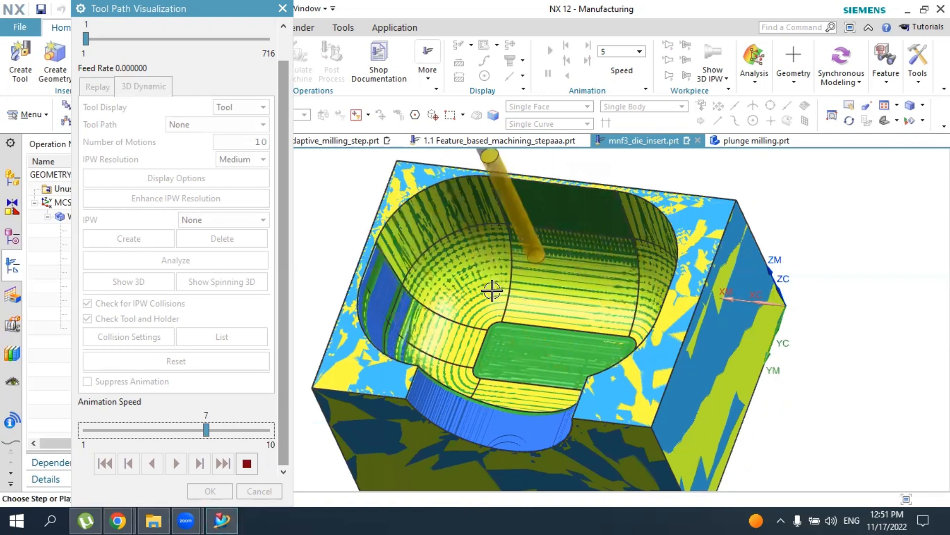
# Inspect the simulated cavity surface up close, accept the visualization and accept the Streamline operation
pyautogui.scroll(-2, 412, 317)
pyautogui.scroll(-2, 429, 330)
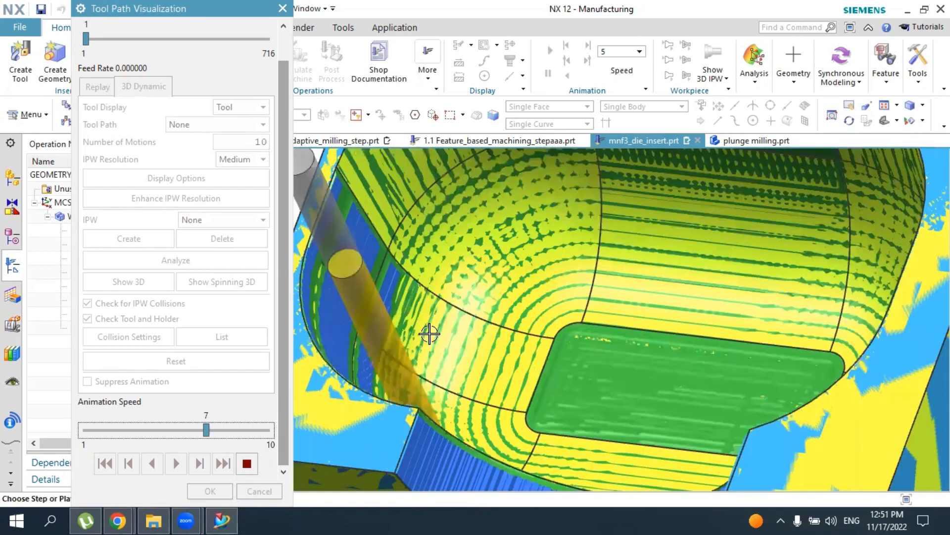
pyautogui.scroll(2, 429, 333)
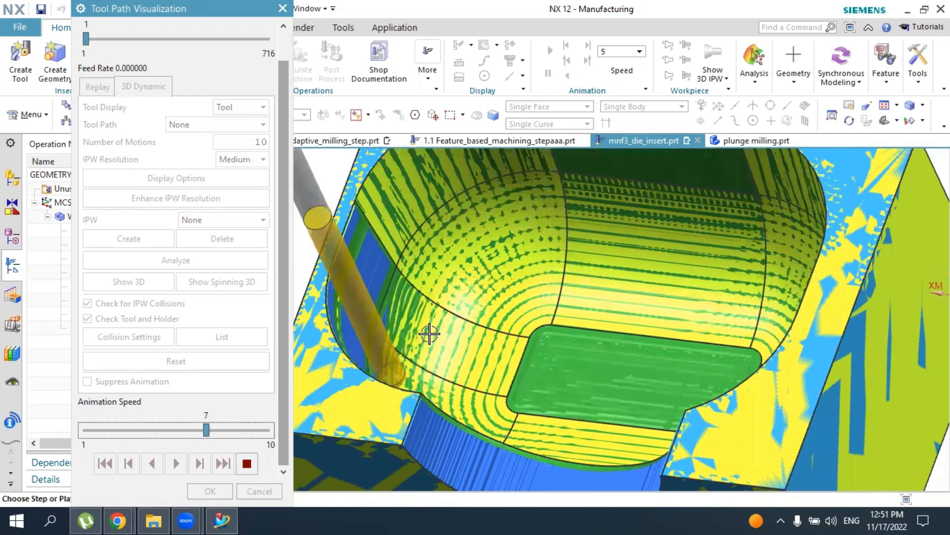
pyautogui.scroll(2, 429, 334)
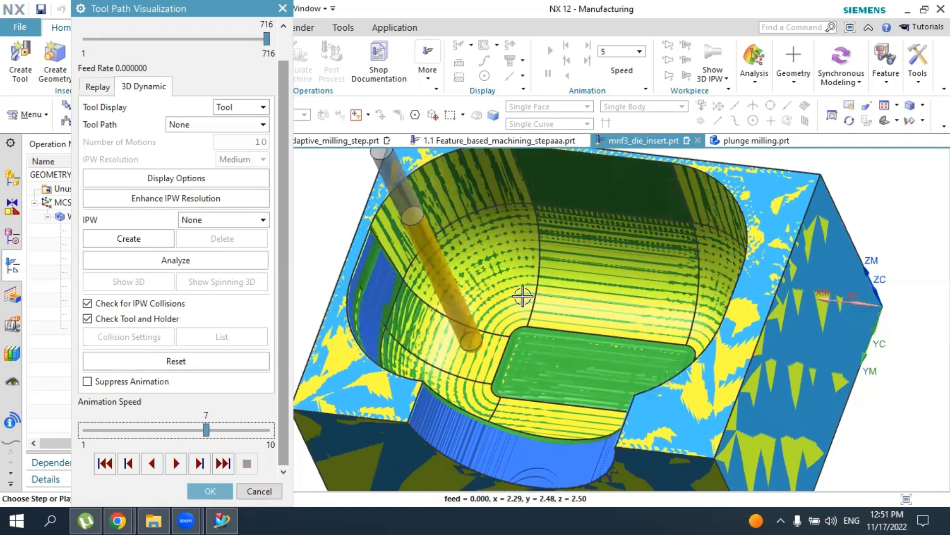
pyautogui.middleClick(612, 306)
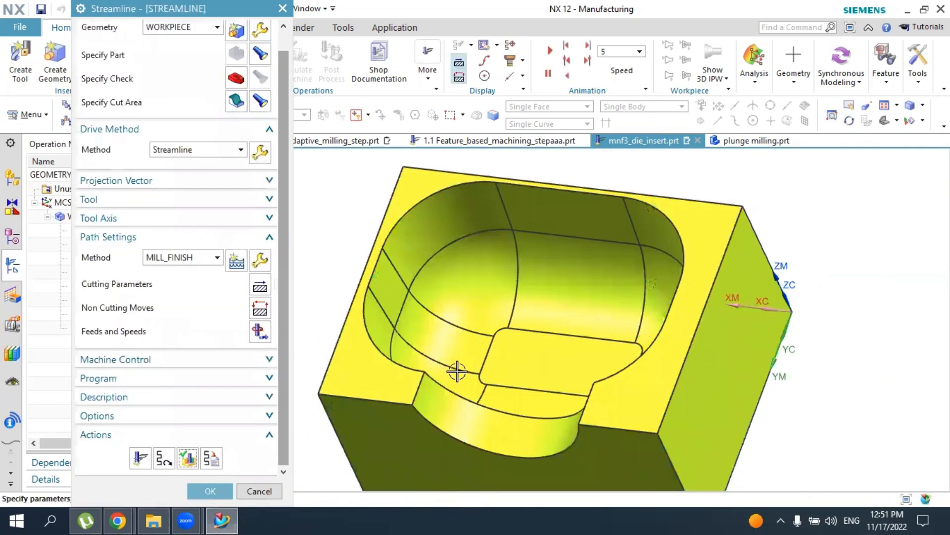
pyautogui.moveTo(456, 370); pyautogui.dragTo(569, 347, button='middle')
pyautogui.click(219, 490)
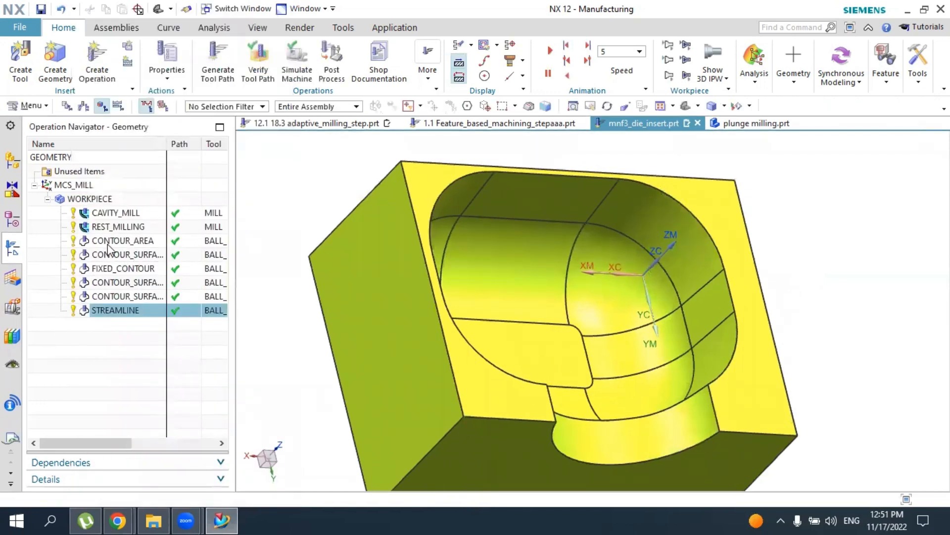
# Display the tool paths of the contour area, surface area, fixed contour and streamline operations in turn
pyautogui.click(119, 241)
pyautogui.click(123, 255)
pyautogui.click(121, 269)
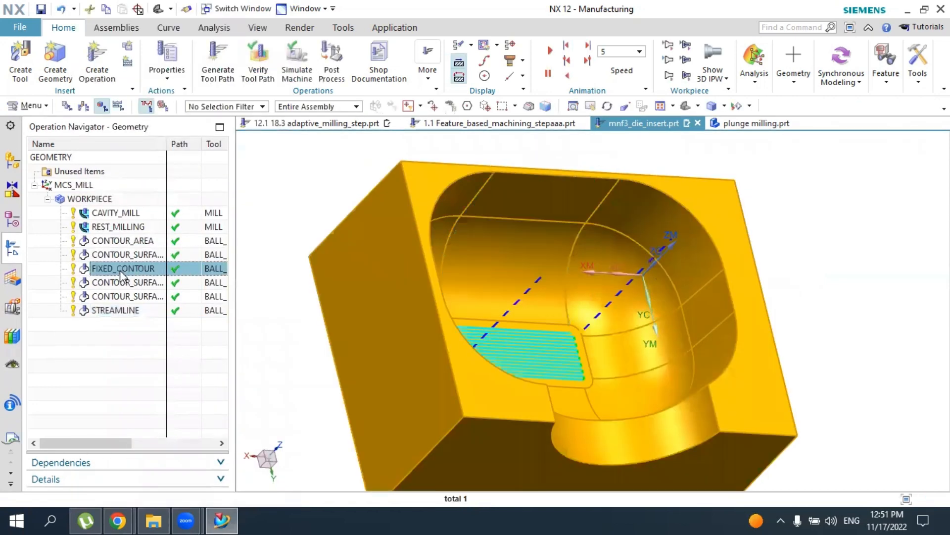
pyautogui.click(114, 296)
pyautogui.click(117, 311)
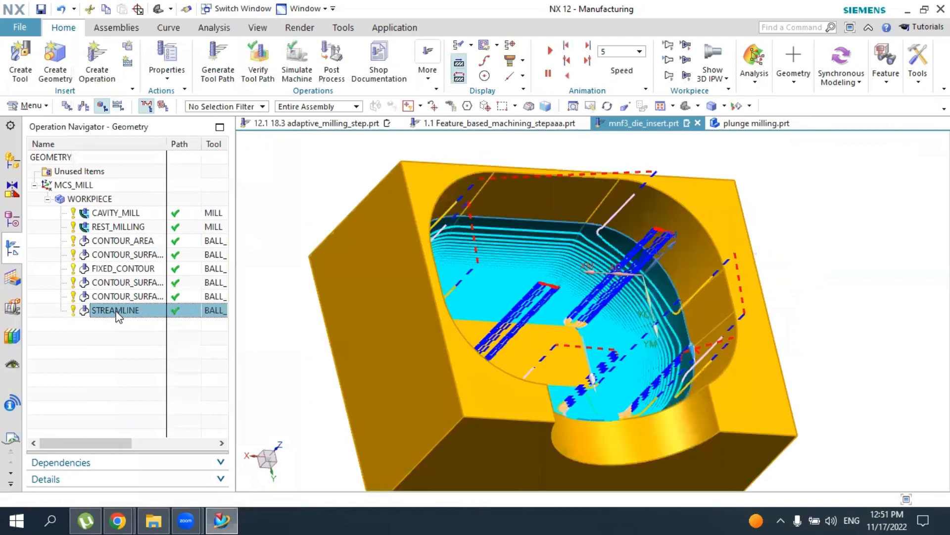
pyautogui.click(119, 296)
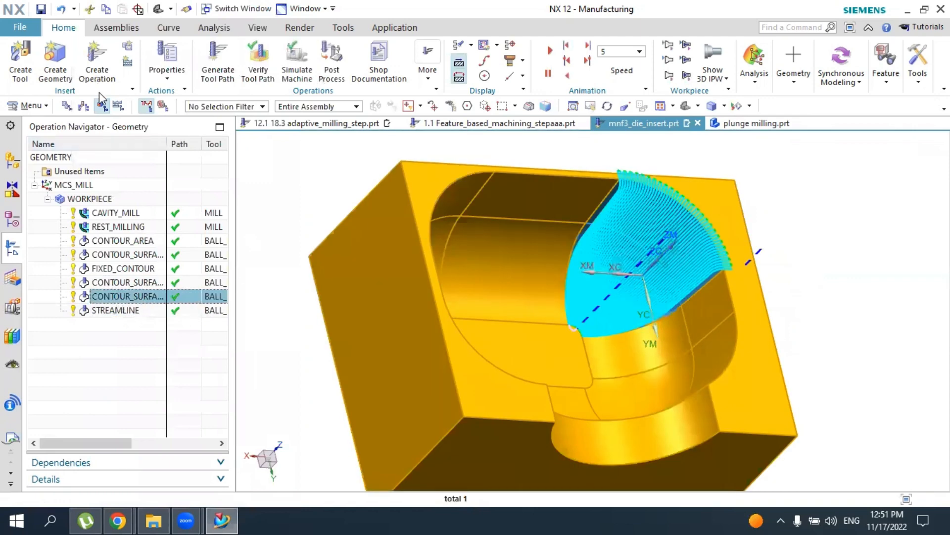
# Create a Contour Area operation with the BALL_MILL tool, WORKPIECE geometry and MILL_FINISH method
pyautogui.click(99, 74)
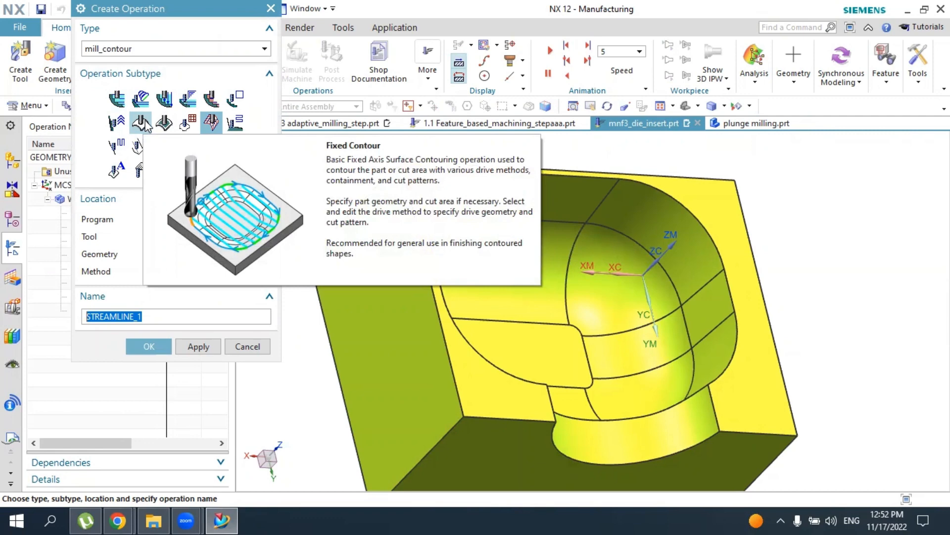
pyautogui.click(163, 125)
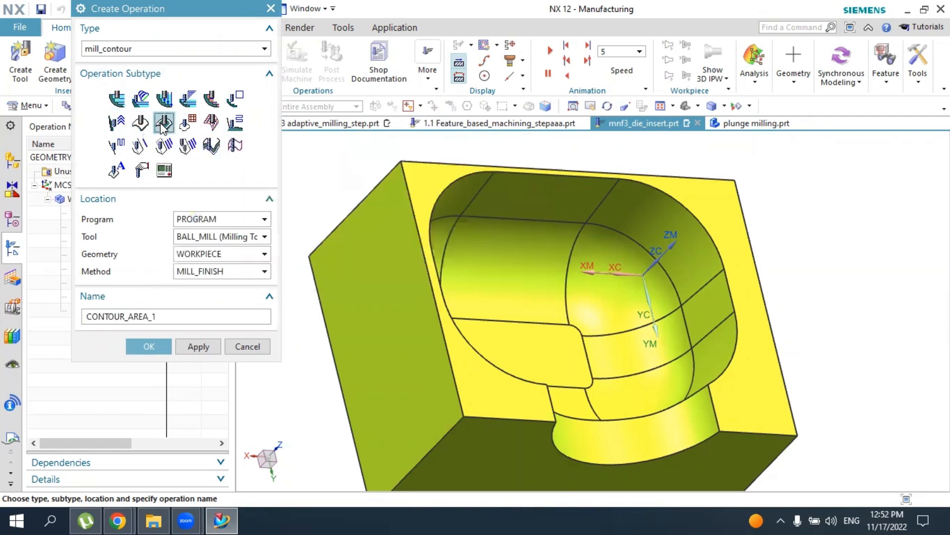
pyautogui.click(148, 345)
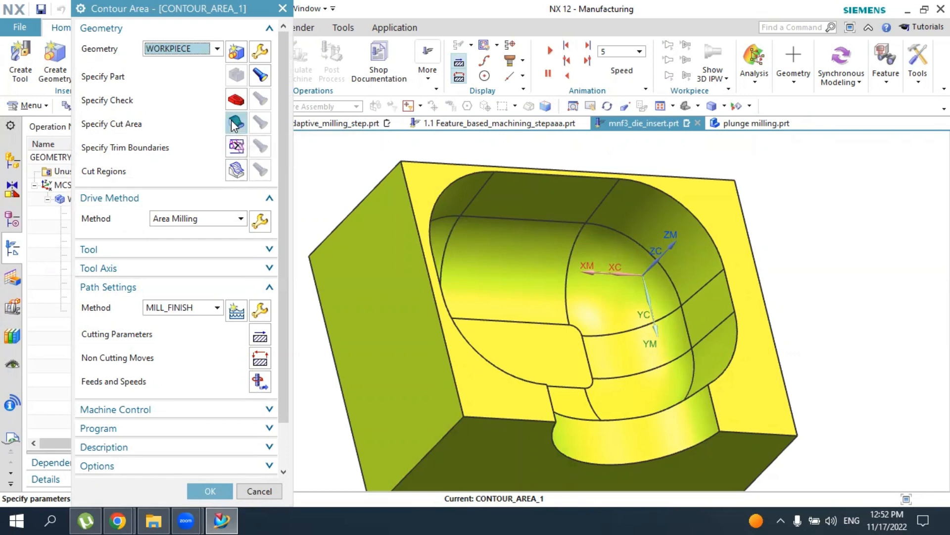
# Specify the rounded corner face beside the side opening as the new Contour Area operation's cut area and display it
pyautogui.press('Escape')
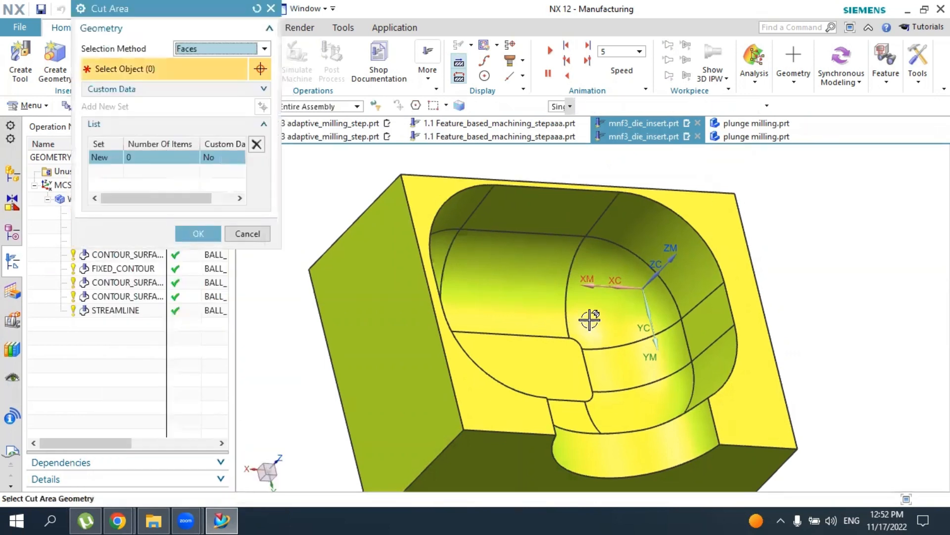
pyautogui.moveTo(590, 318); pyautogui.dragTo(498, 308, button='middle')
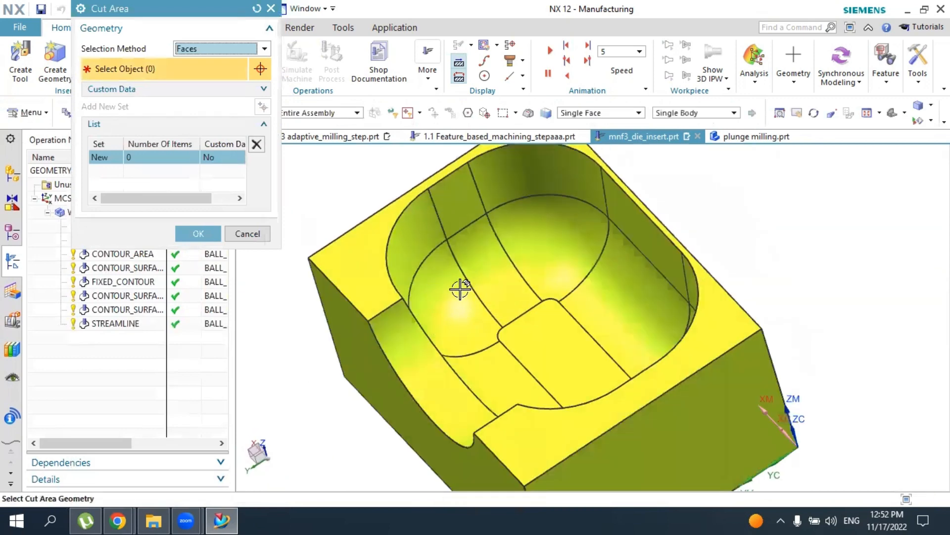
pyautogui.click(431, 282)
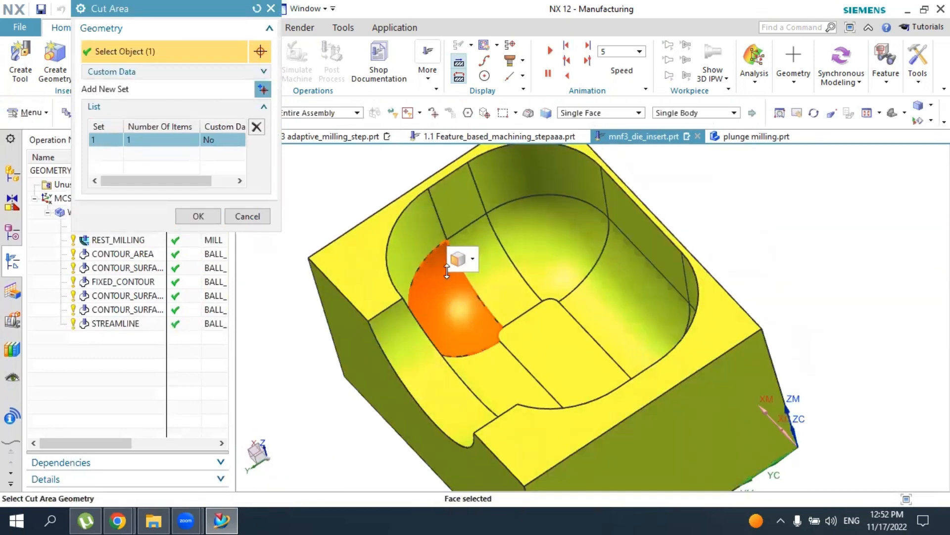
pyautogui.click(196, 216)
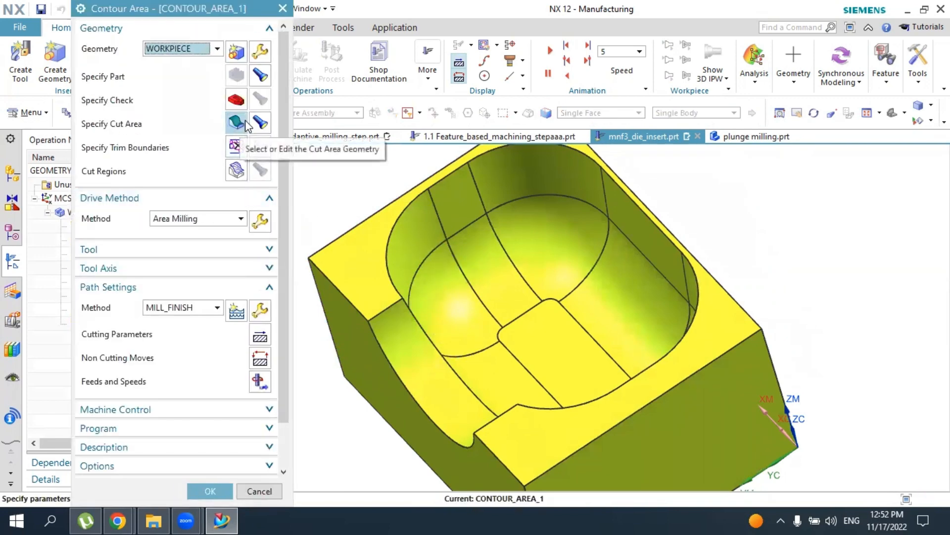
pyautogui.click(260, 124)
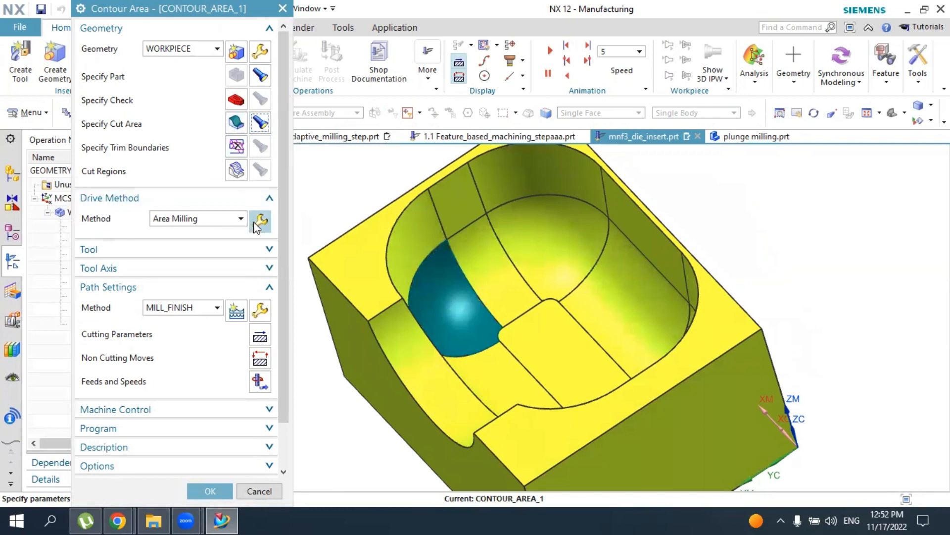
# Keep Area Milling as the corner operation's drive method and generate the tool path with a 50% tool-flat stepover
pyautogui.click(214, 223)
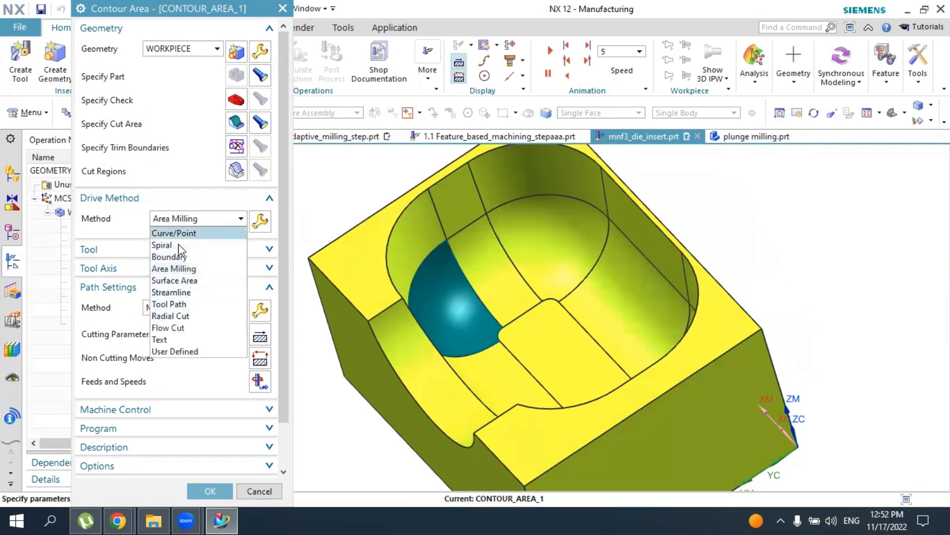
pyautogui.click(197, 267)
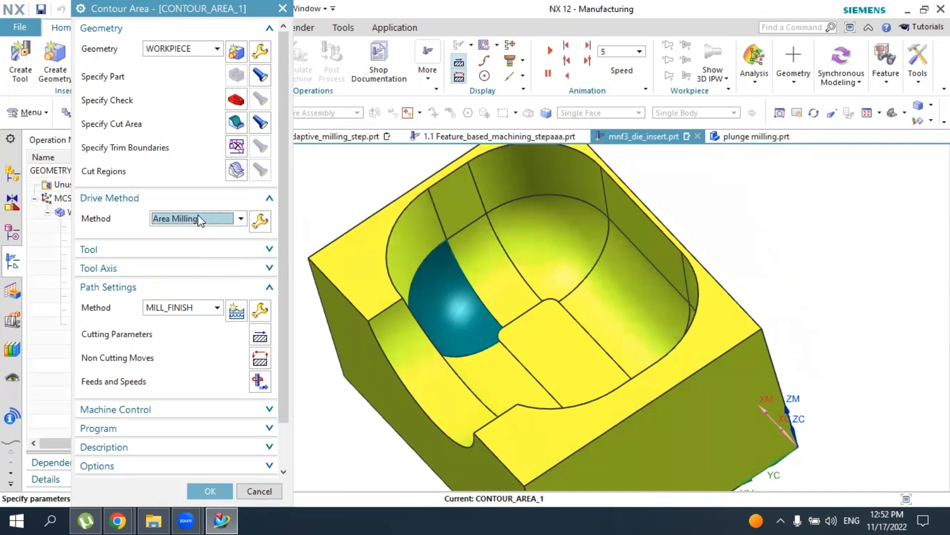
pyautogui.click(258, 221)
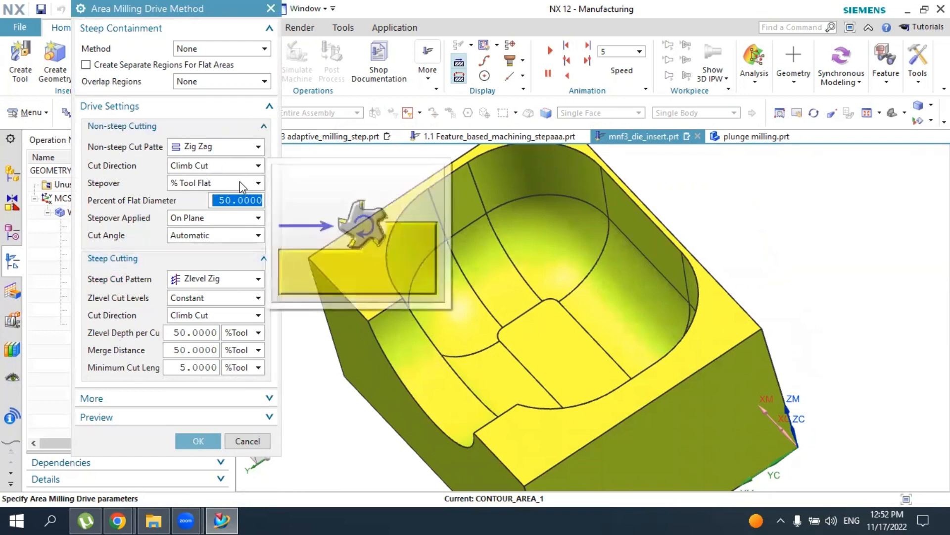
pyautogui.click(198, 441)
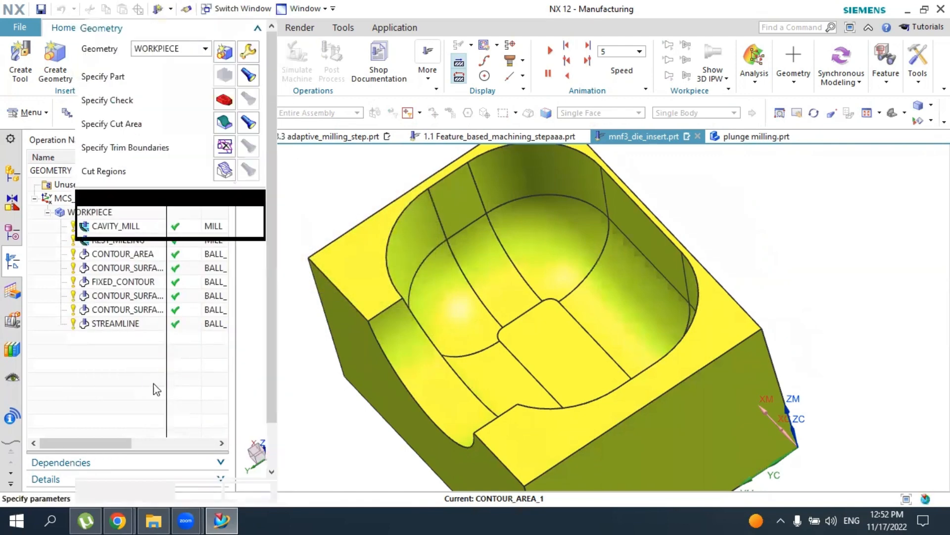
pyautogui.click(140, 466)
pyautogui.click(198, 490)
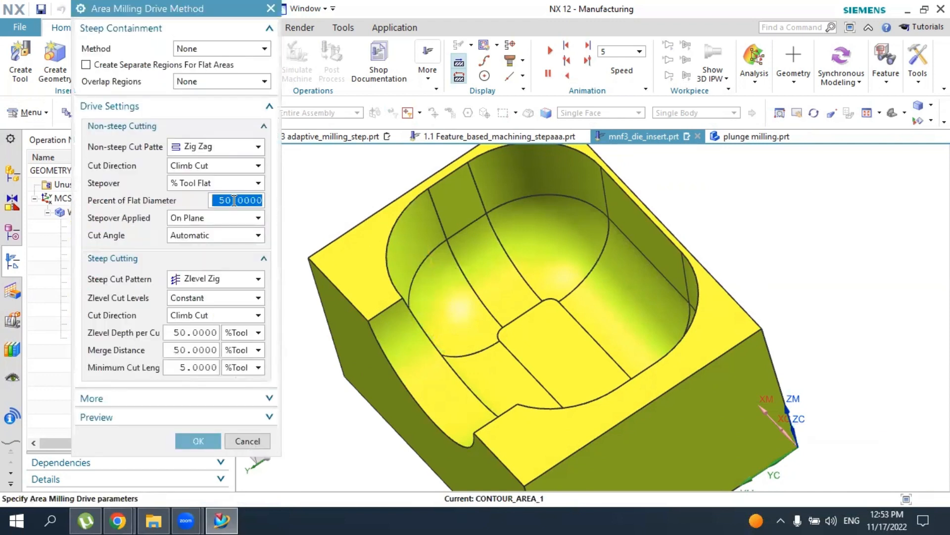
# Set the Area Milling stepover to 10 percent of flat diameter, generate the corner tool path and accept the operation
pyautogui.write('10')
pyautogui.click(196, 440)
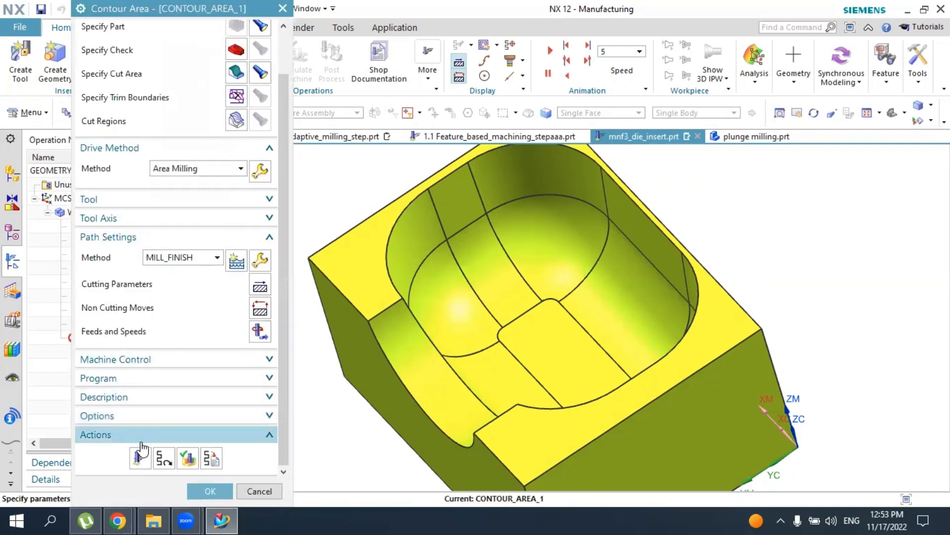
pyautogui.click(141, 458)
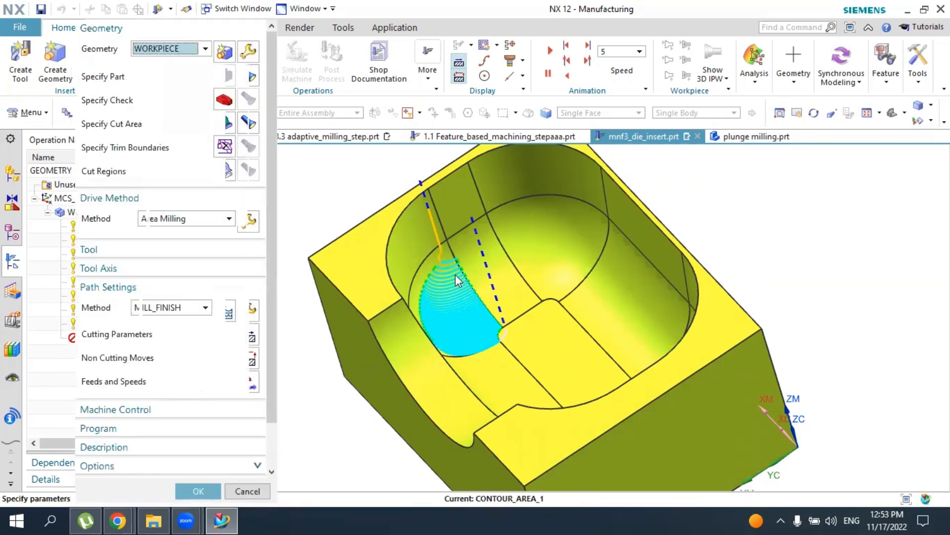
pyautogui.scroll(-2, 450, 324)
pyautogui.scroll(2, 450, 324)
pyautogui.scroll(-2, 450, 287)
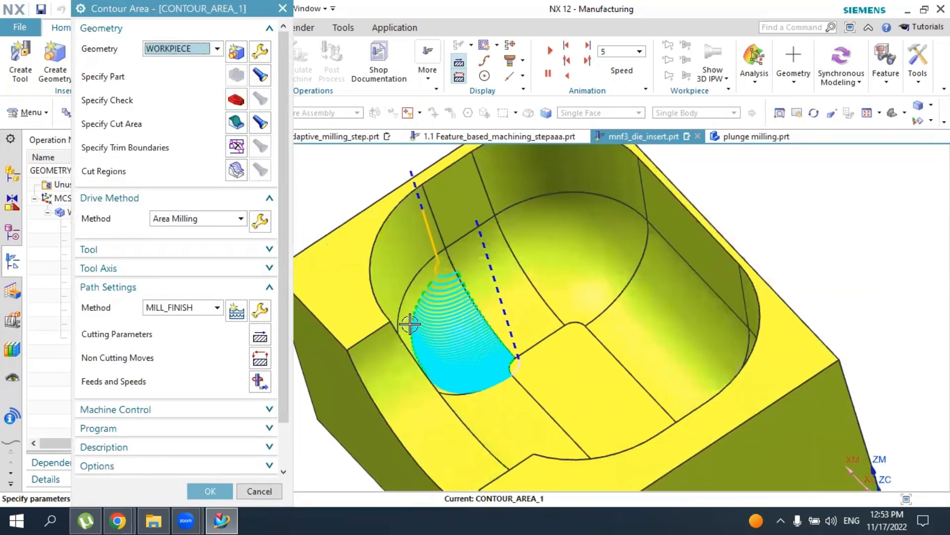
pyautogui.click(210, 490)
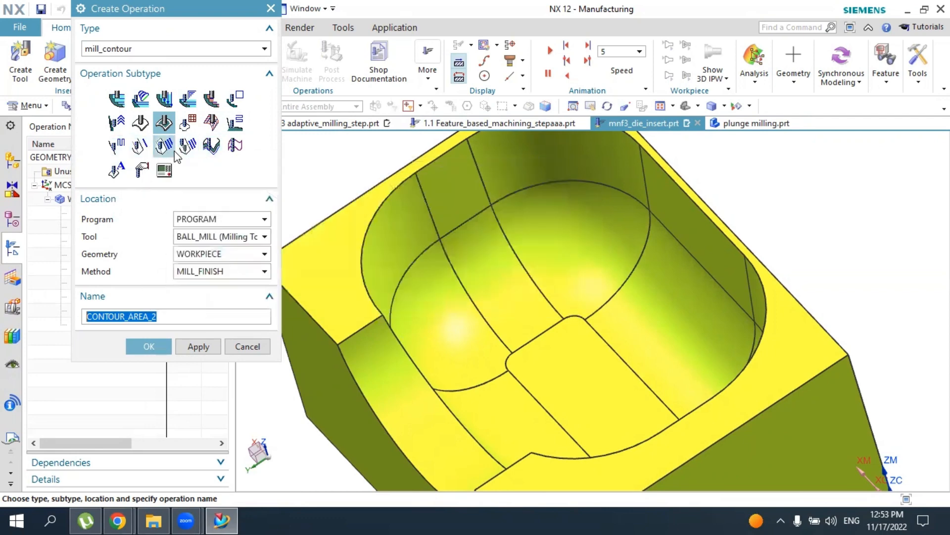
pyautogui.click(148, 346)
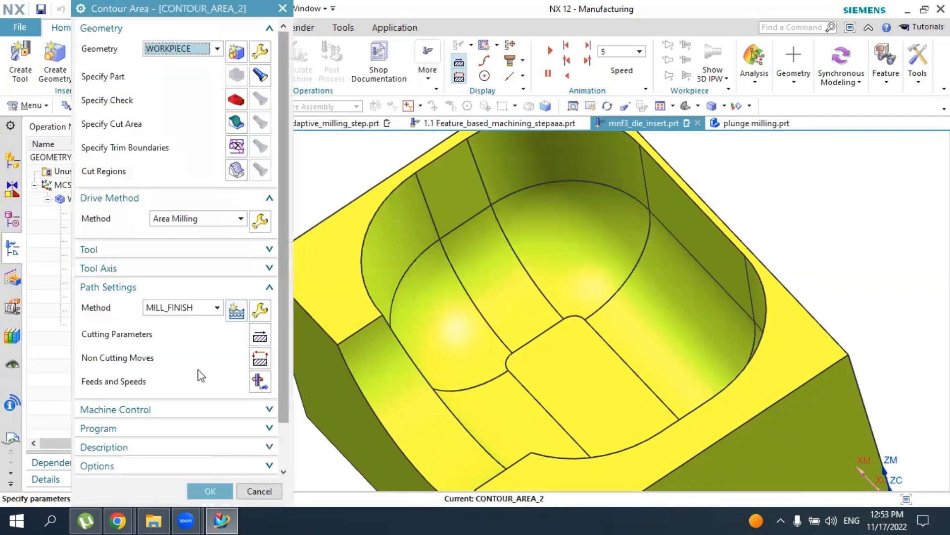
pyautogui.click(203, 491)
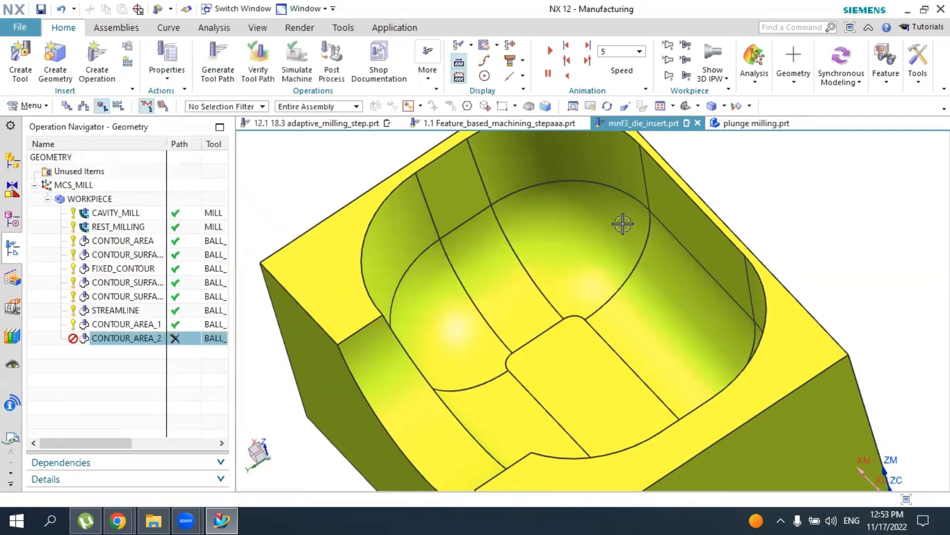
pyautogui.click(687, 105)
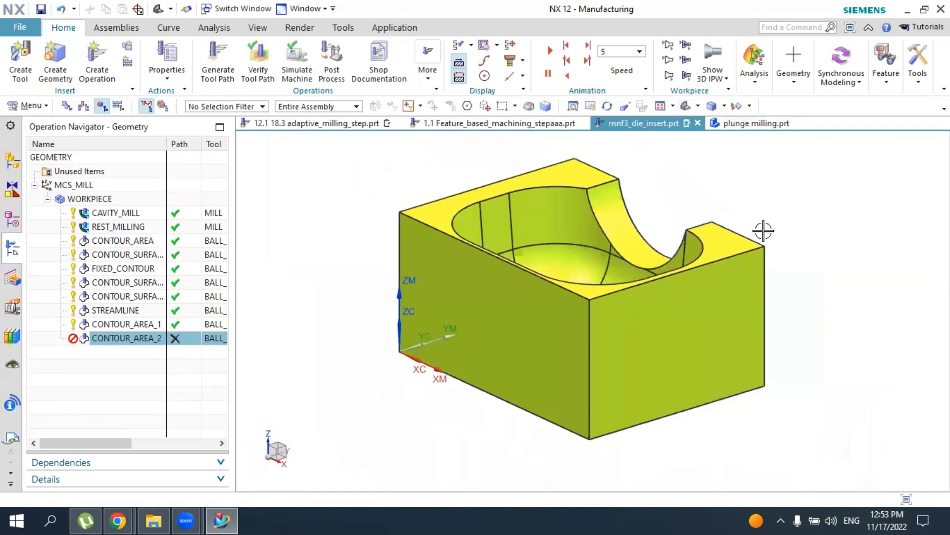
pyautogui.moveTo(763, 231); pyautogui.dragTo(309, 242, button='middle')
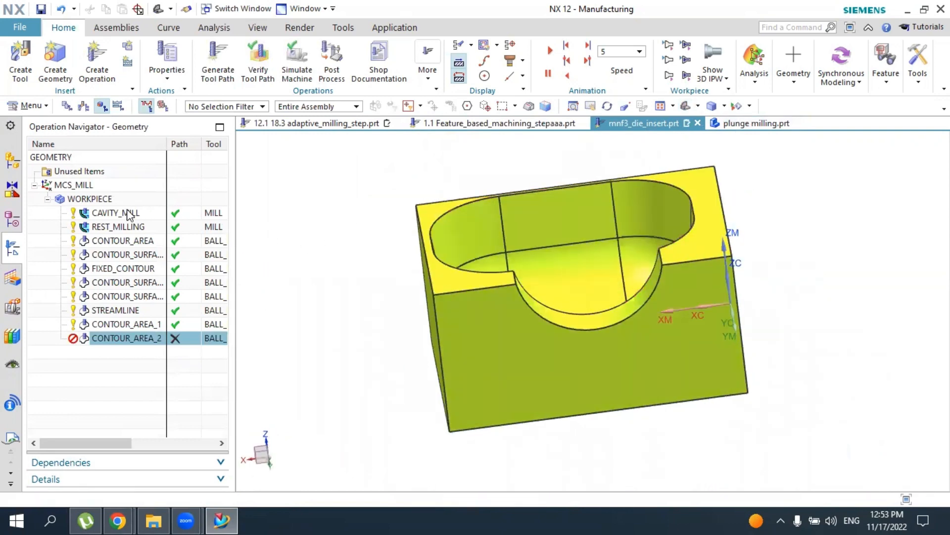
pyautogui.rightClick(108, 340)
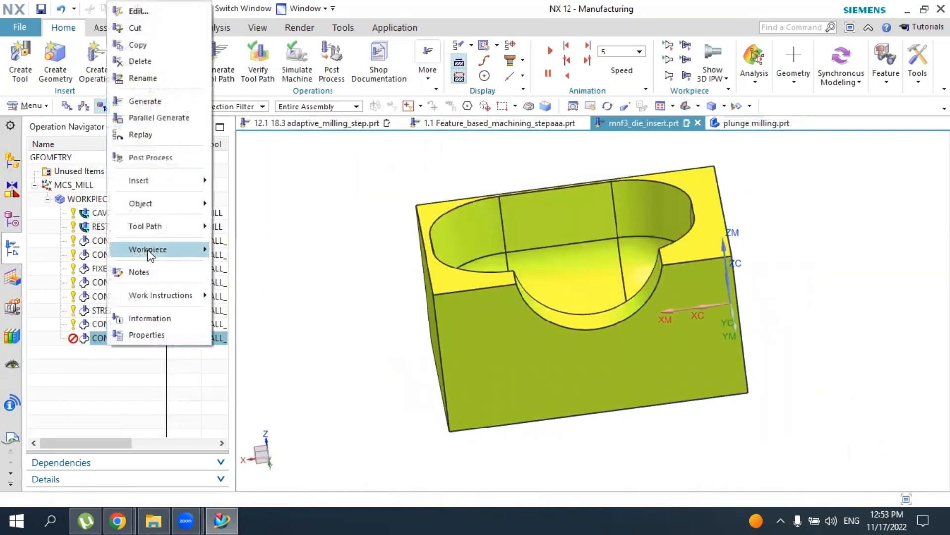
pyautogui.click(135, 62)
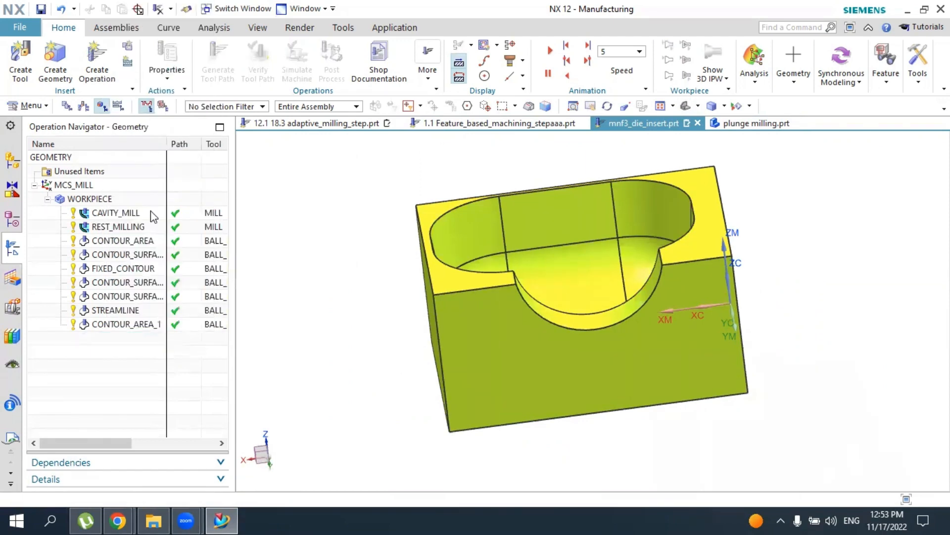
# List the operations in program order and play the 3D Dynamic tool path verification for the whole PROGRAM group
pyautogui.click(100, 199)
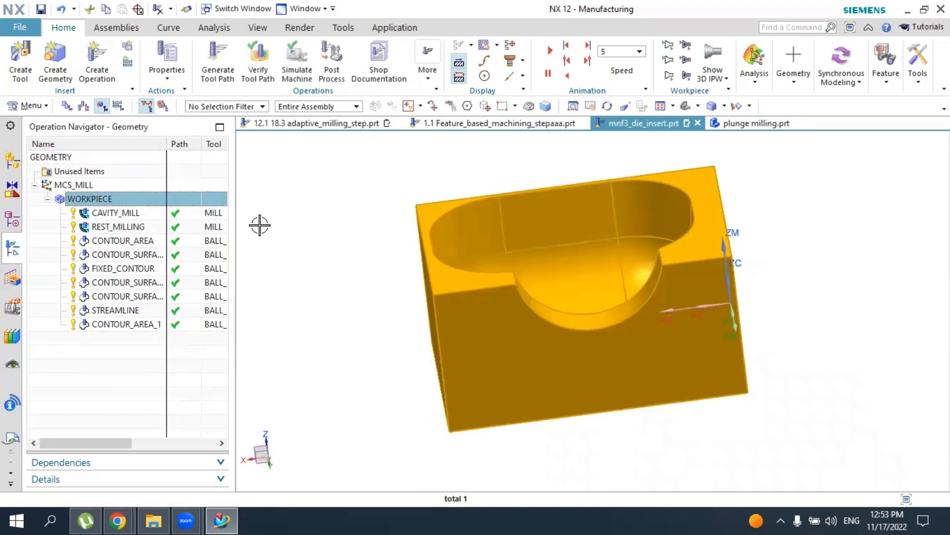
pyautogui.click(63, 107)
pyautogui.click(37, 185)
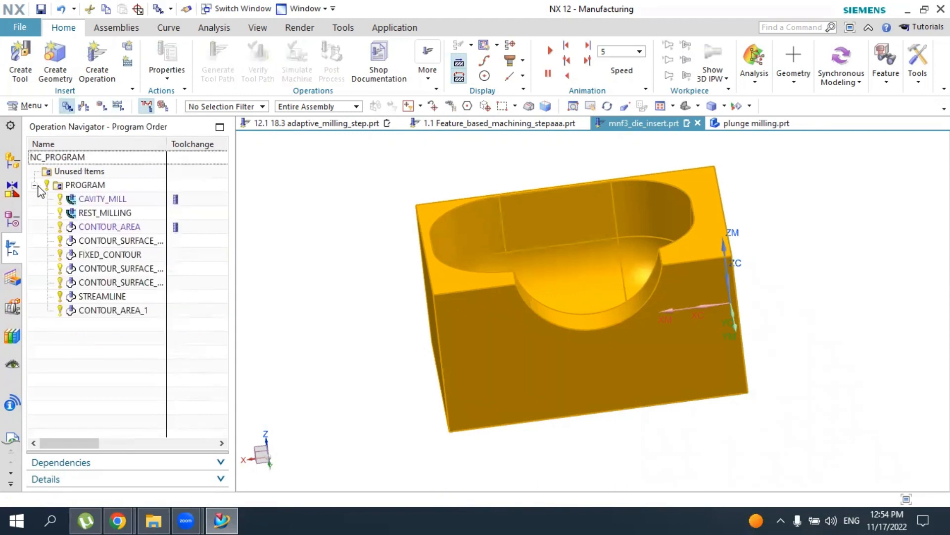
pyautogui.click(84, 185)
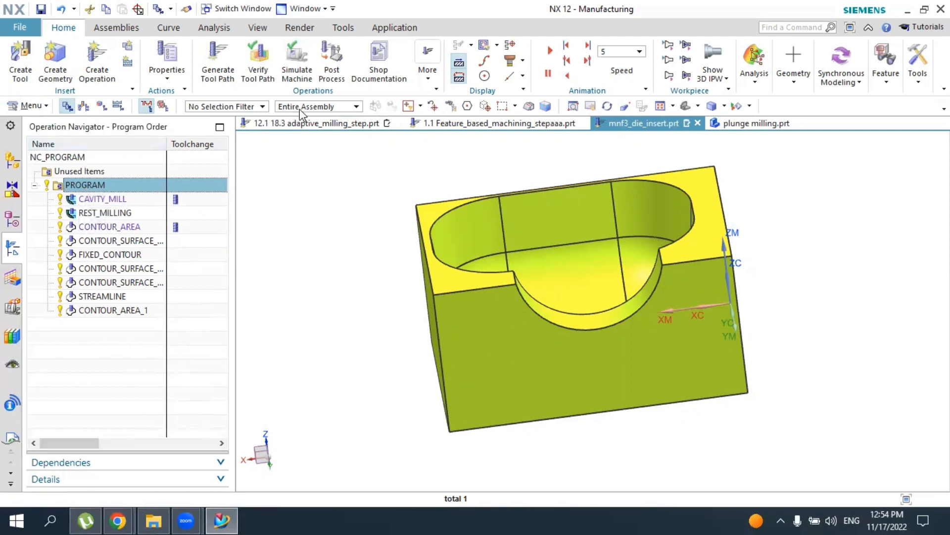
pyautogui.click(257, 62)
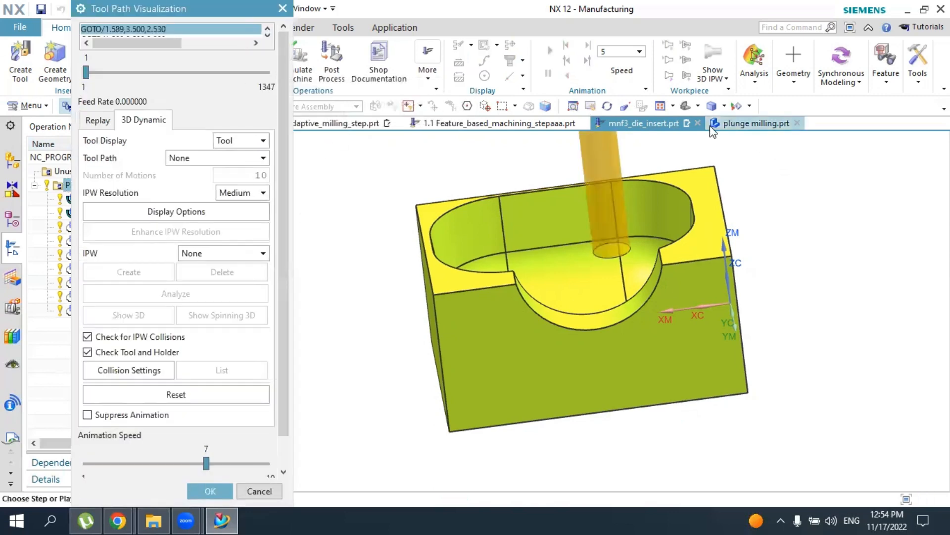
pyautogui.click(685, 105)
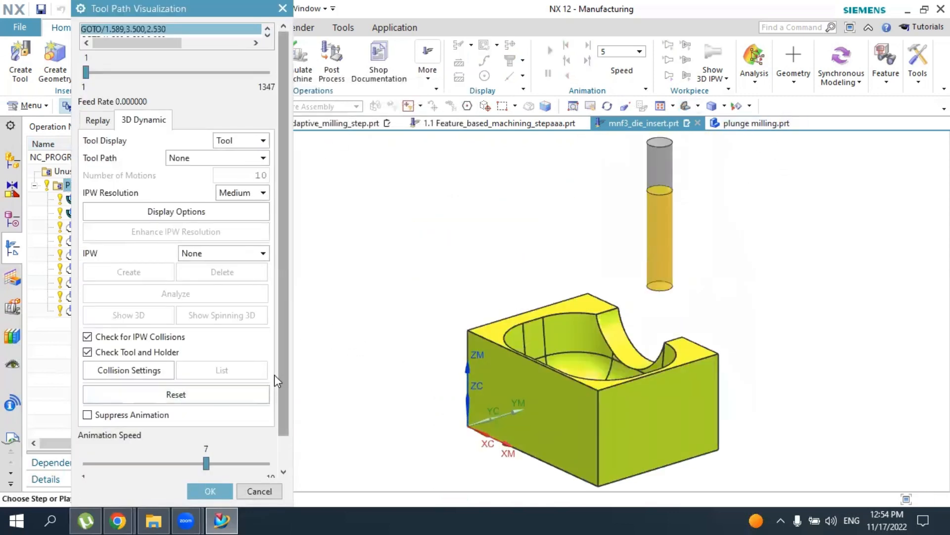
pyautogui.click(283, 471)
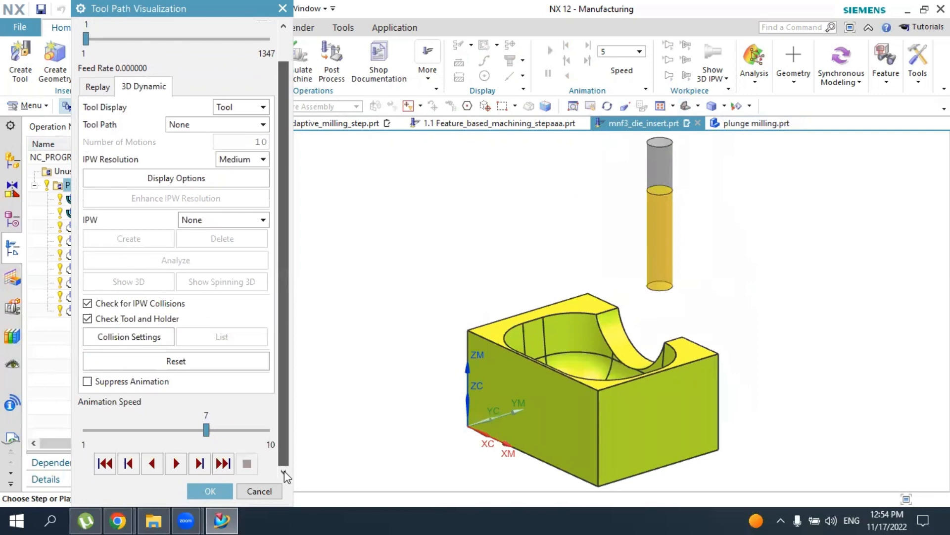
pyautogui.click(176, 463)
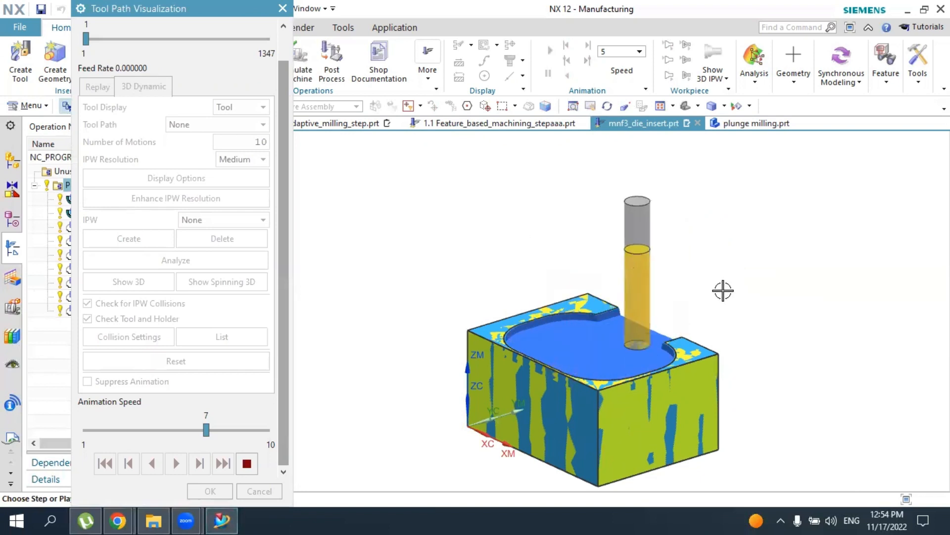
# Raise the running simulation's animation speed to 10 and inspect the cavity being cut from above the side opening
pyautogui.scroll(2, 611, 363)
pyautogui.moveTo(206, 430); pyautogui.dragTo(265, 430)
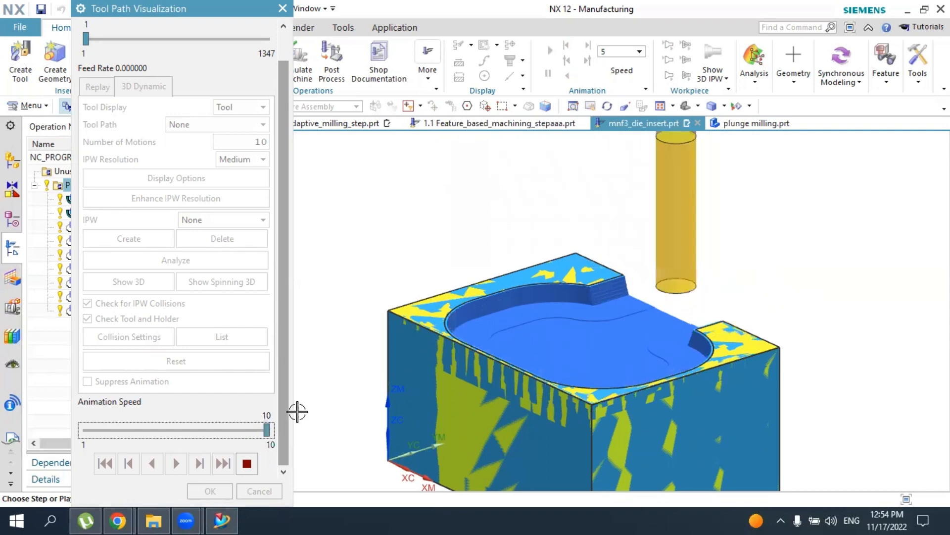
pyautogui.scroll(-2, 523, 370)
pyautogui.moveTo(656, 345); pyautogui.dragTo(584, 390, button='middle')
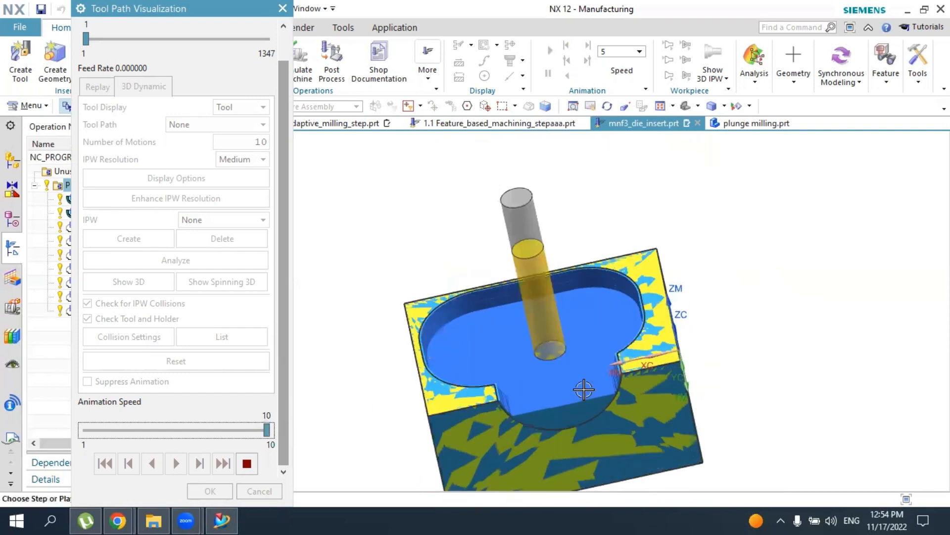
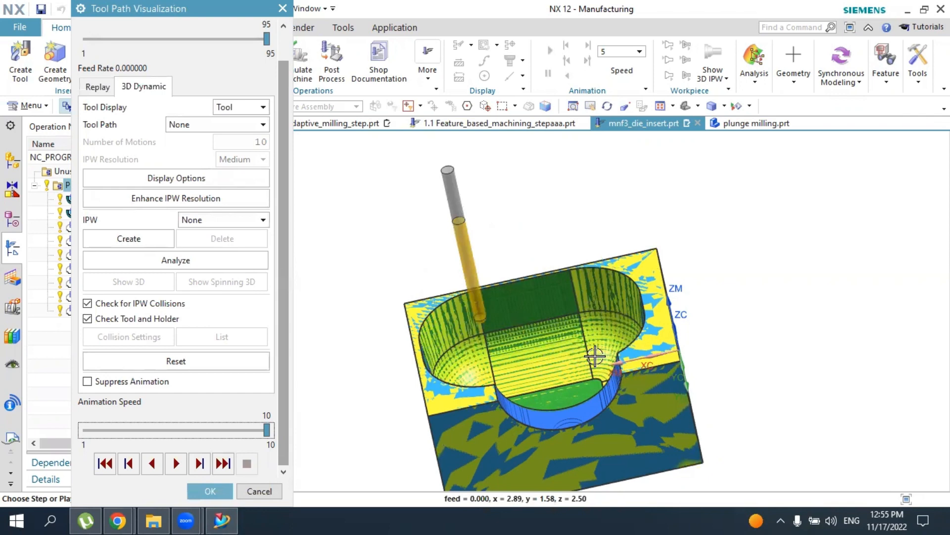
# Examine the simulated cavity, corner walls and semicircular side opening for uncut material, and close the tool path verification
pyautogui.moveTo(664, 369)
pyautogui.mouseDown(button='middle')
pyautogui.moveTo(643, 367)
pyautogui.moveTo(653, 374)
pyautogui.mouseUp(button='middle')
pyautogui.scroll(3, 623, 316)
pyautogui.scroll(2, 628, 277)
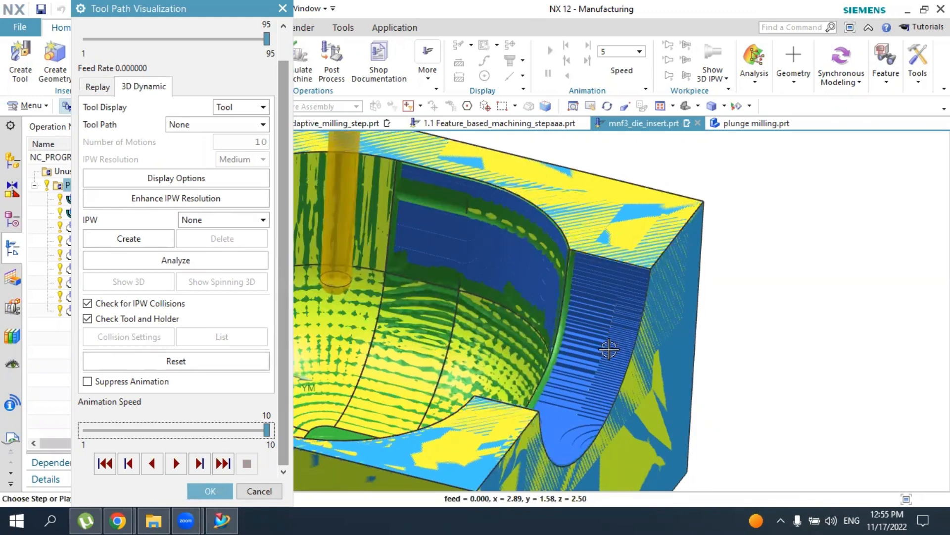
pyautogui.moveTo(611, 346); pyautogui.dragTo(552, 372, button='middle')
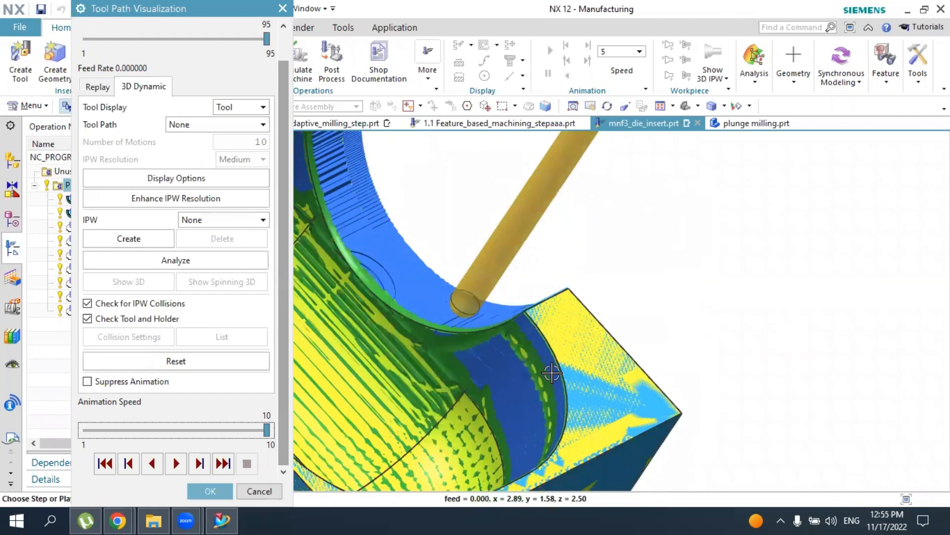
pyautogui.scroll(-3, 408, 250)
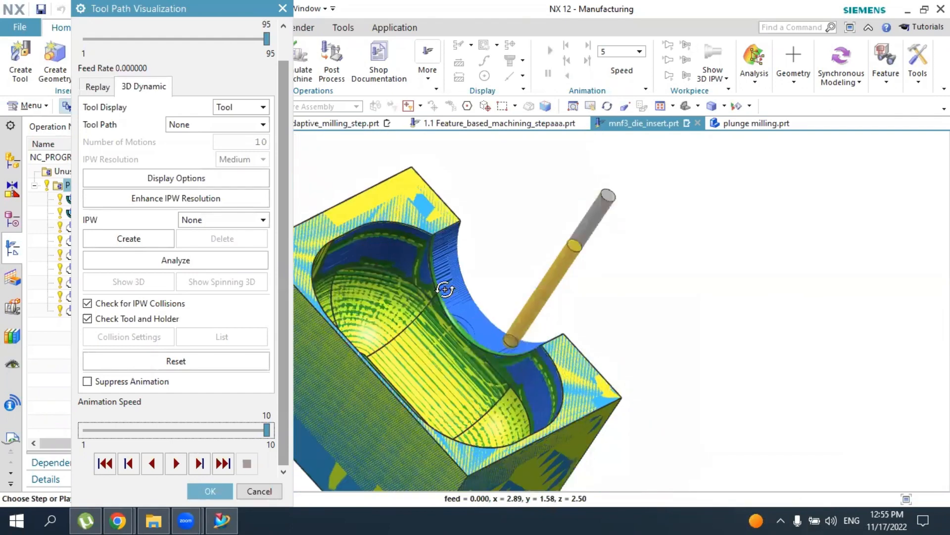
pyautogui.moveTo(445, 289); pyautogui.dragTo(420, 307, button='middle')
pyautogui.moveTo(558, 370); pyautogui.dragTo(572, 383, button='middle')
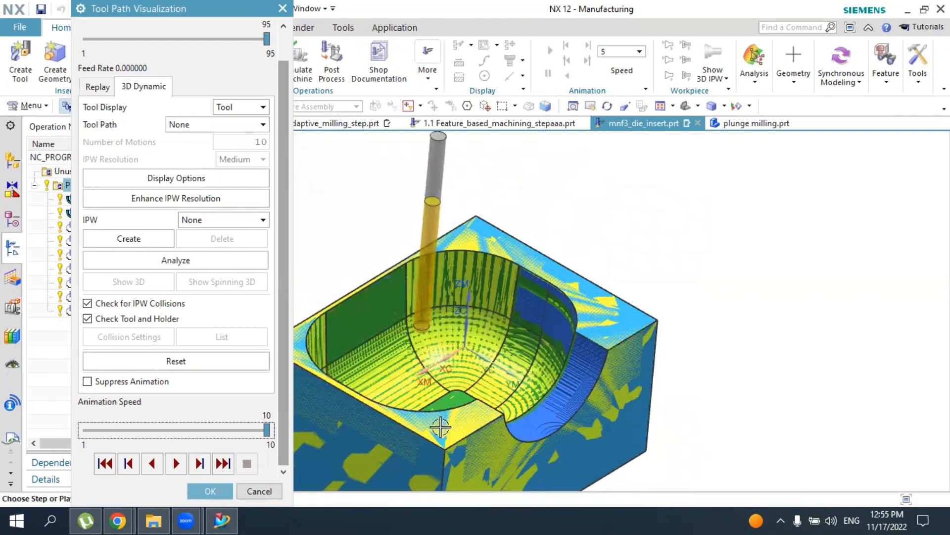
pyautogui.click(221, 491)
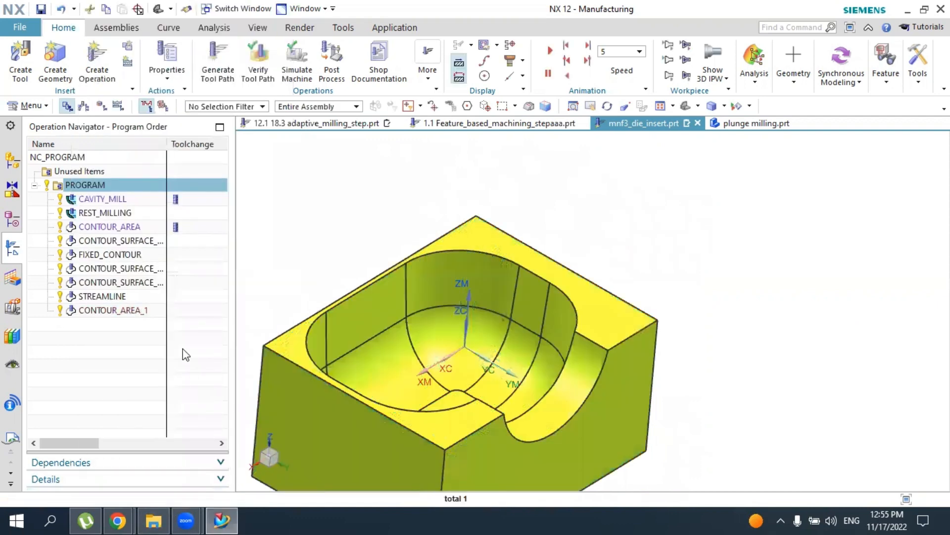
# Create a Contour Surface Area operation with the BALL_MILL tool, WORKPIECE and MILL_FINISH, using the semicircular side opening's face as cut area
pyautogui.click(109, 67)
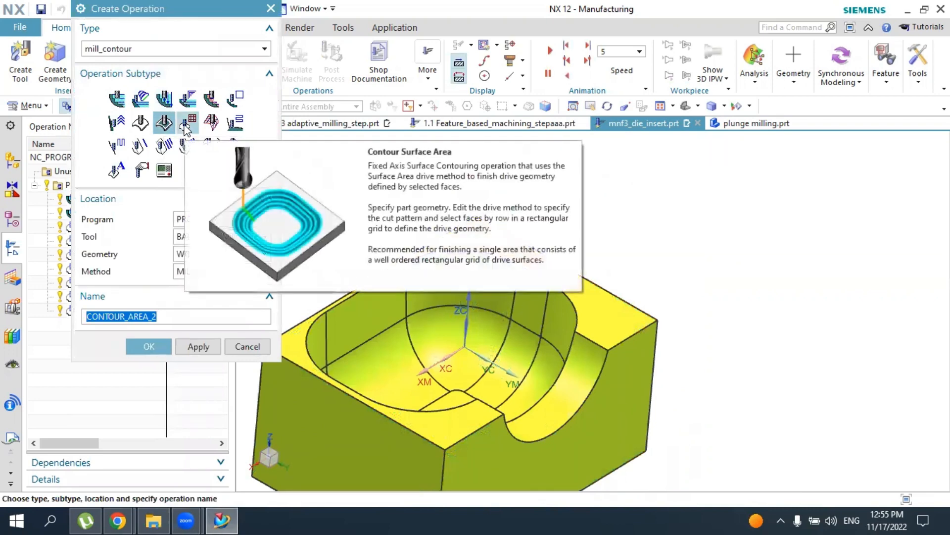
pyautogui.click(186, 125)
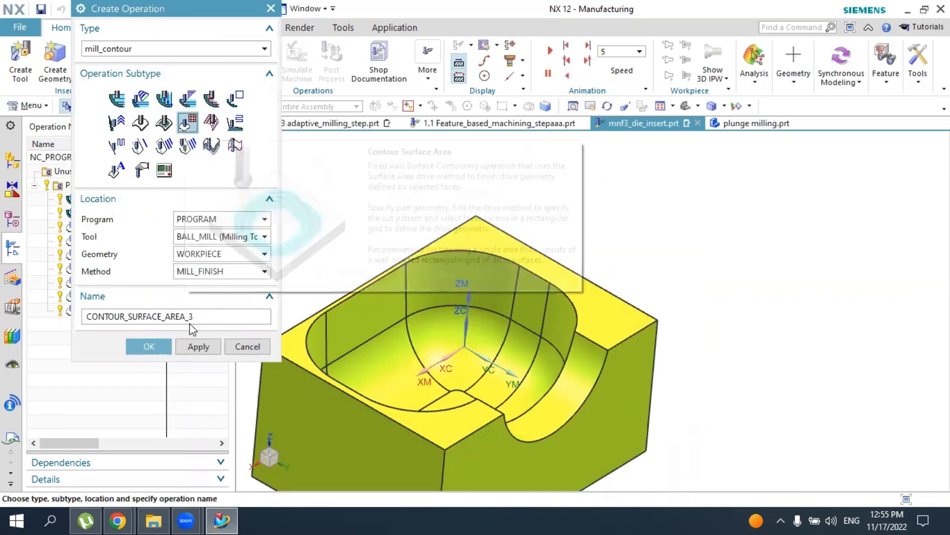
pyautogui.click(149, 345)
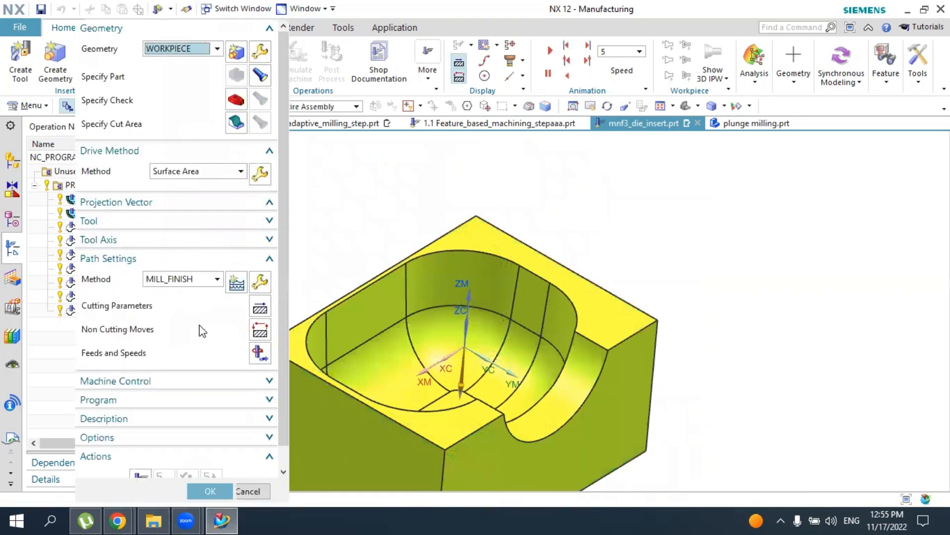
pyautogui.click(236, 122)
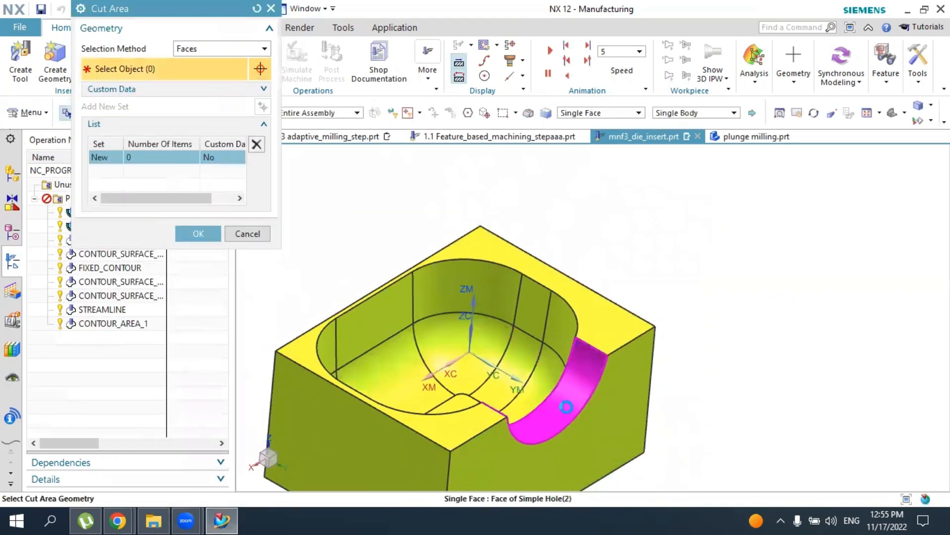
pyautogui.click(559, 407)
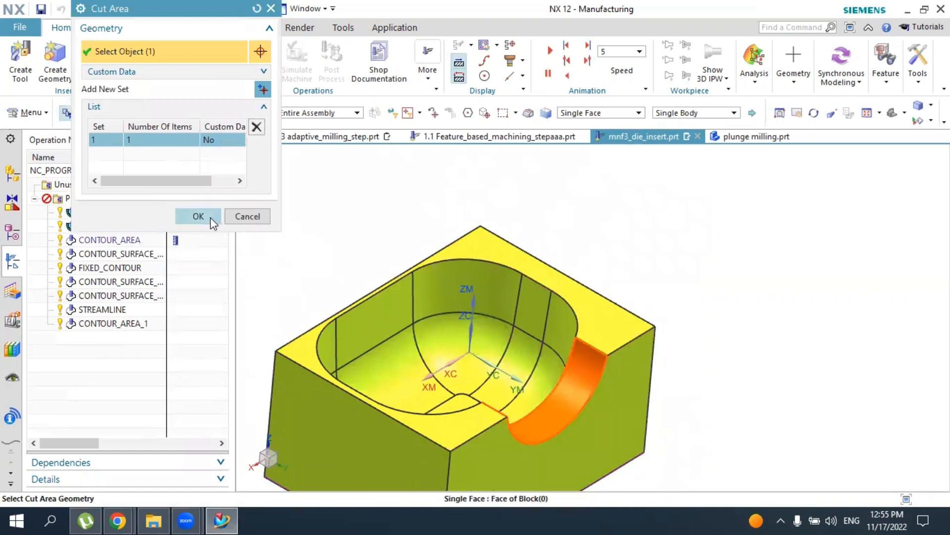
pyautogui.click(198, 216)
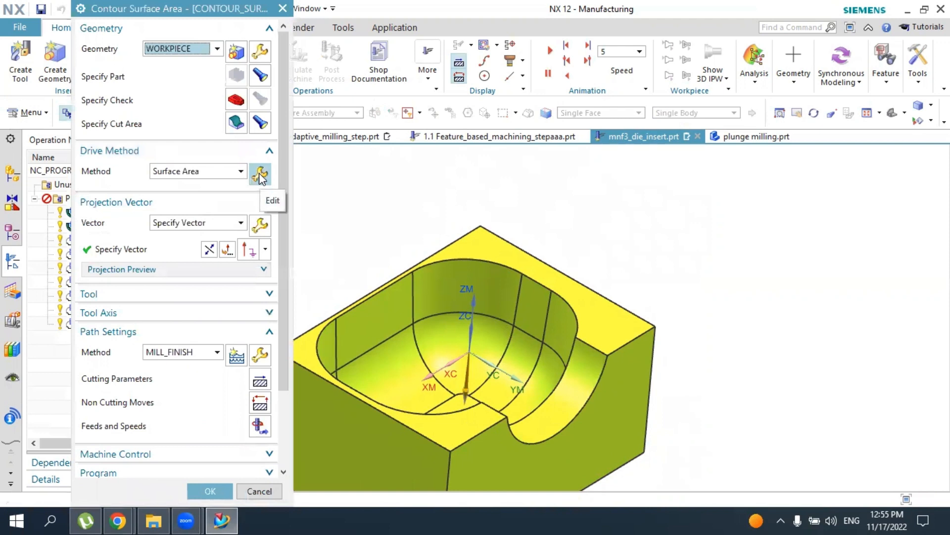
# Set the Surface Area drive method to 60 stepovers with the semicircular opening's face as drive geometry
pyautogui.click(260, 174)
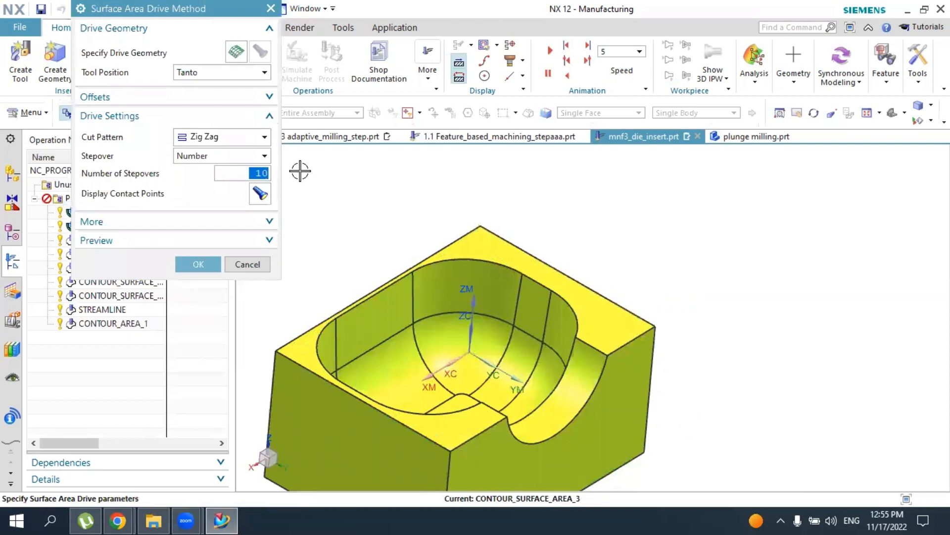
pyautogui.write('60')
pyautogui.press('Return')
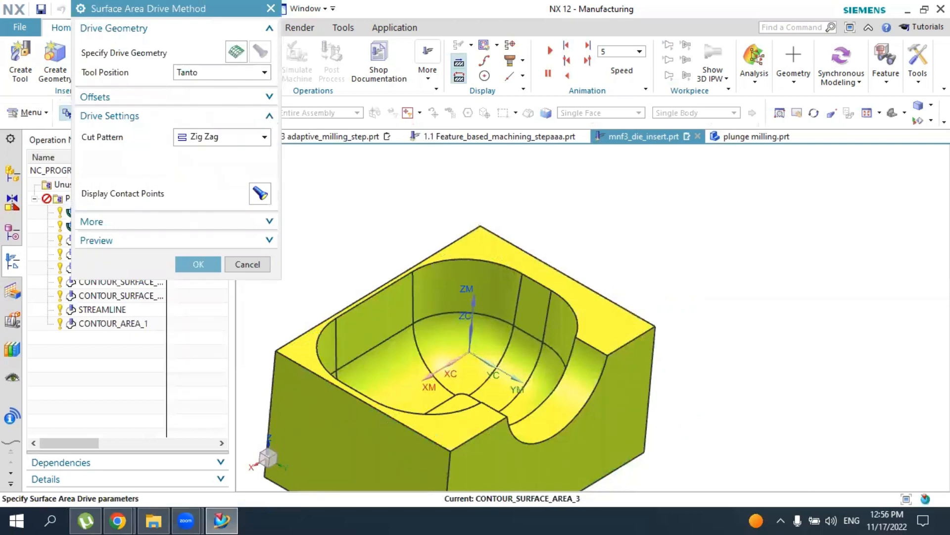
pyautogui.click(242, 52)
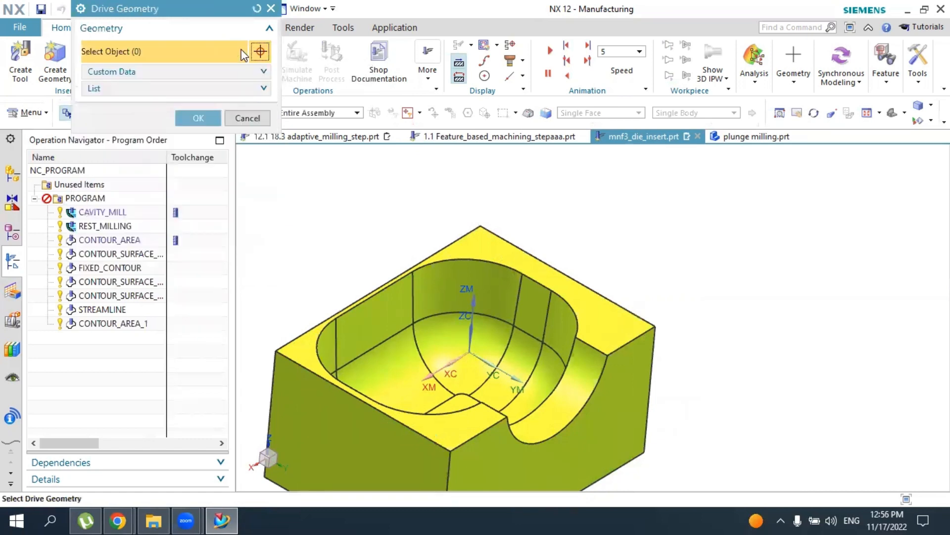
pyautogui.click(578, 395)
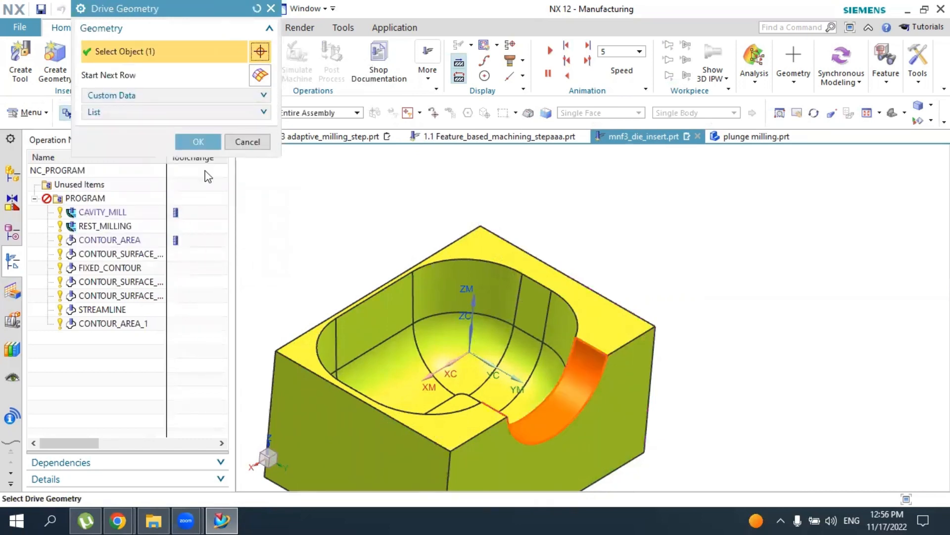
pyautogui.click(210, 142)
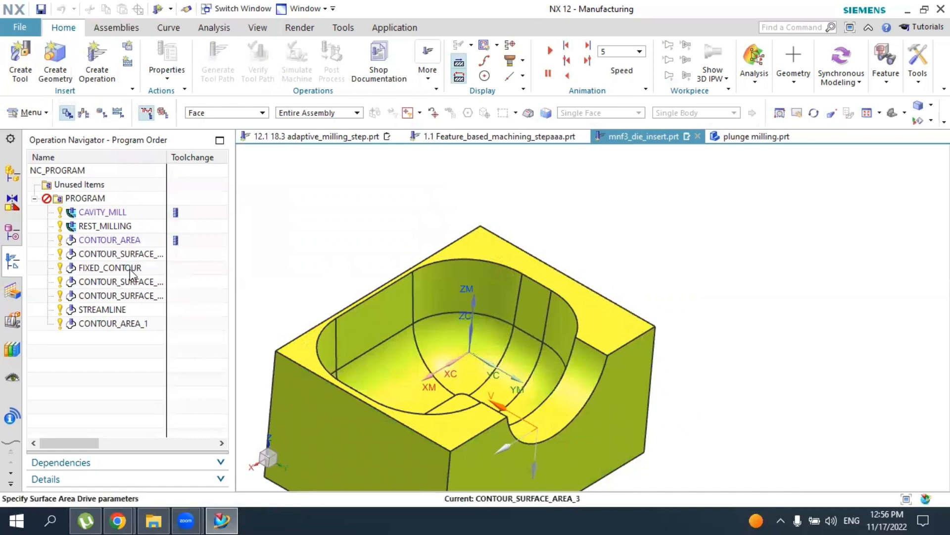
pyautogui.click(194, 328)
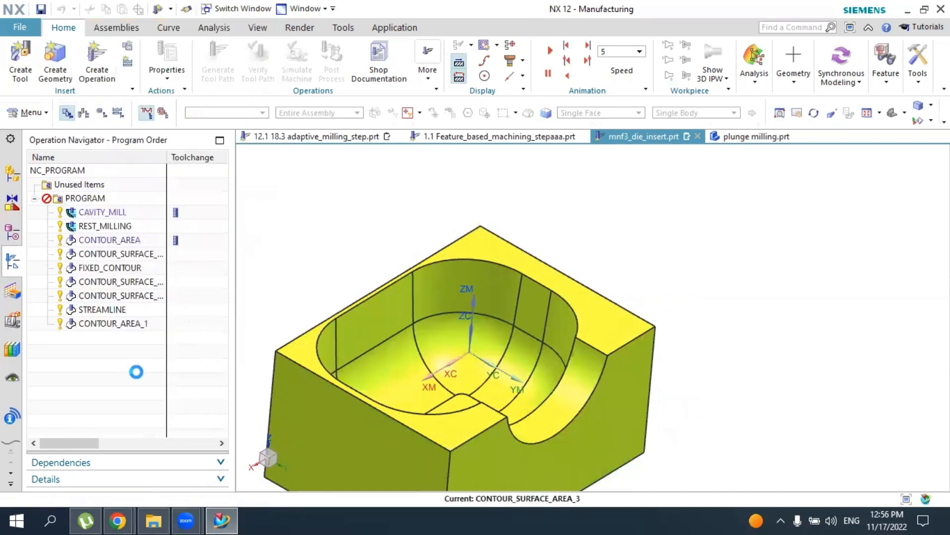
# Generate the tool path for the semicircular opening's Contour Surface Area operation
pyautogui.scroll(-3, 137, 413)
pyautogui.click(140, 458)
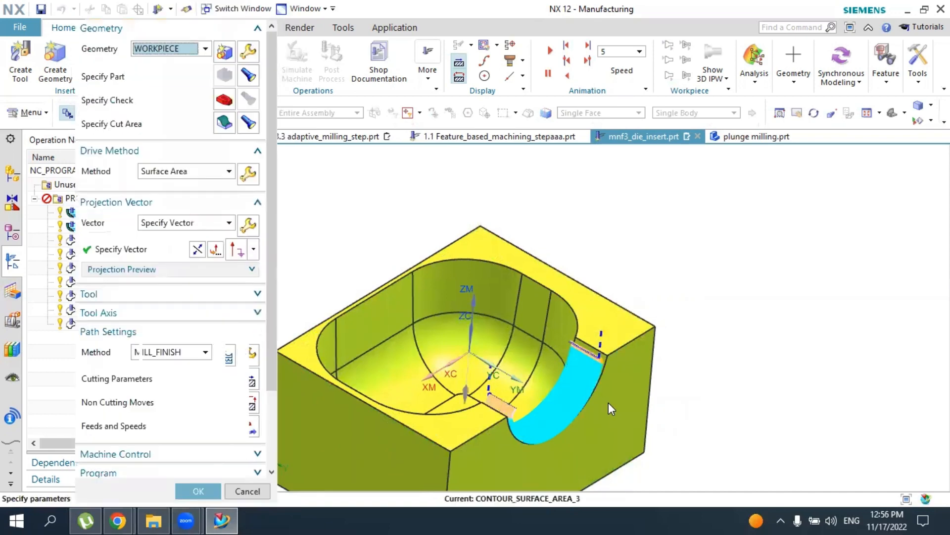
pyautogui.moveTo(608, 403)
pyautogui.mouseDown(button='middle')
pyautogui.moveTo(611, 373)
pyautogui.moveTo(618, 396)
pyautogui.mouseUp(button='middle')
# Verify the opening's tool path by playing the 3D Dynamic simulation at animation speed 3
pyautogui.scroll(-3, 281, 414)
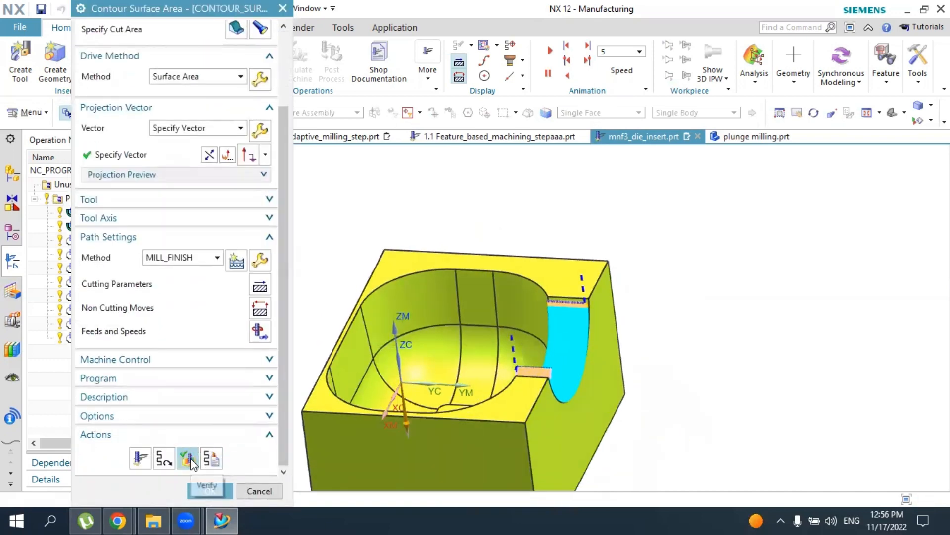
pyautogui.click(192, 463)
pyautogui.scroll(-2, 274, 461)
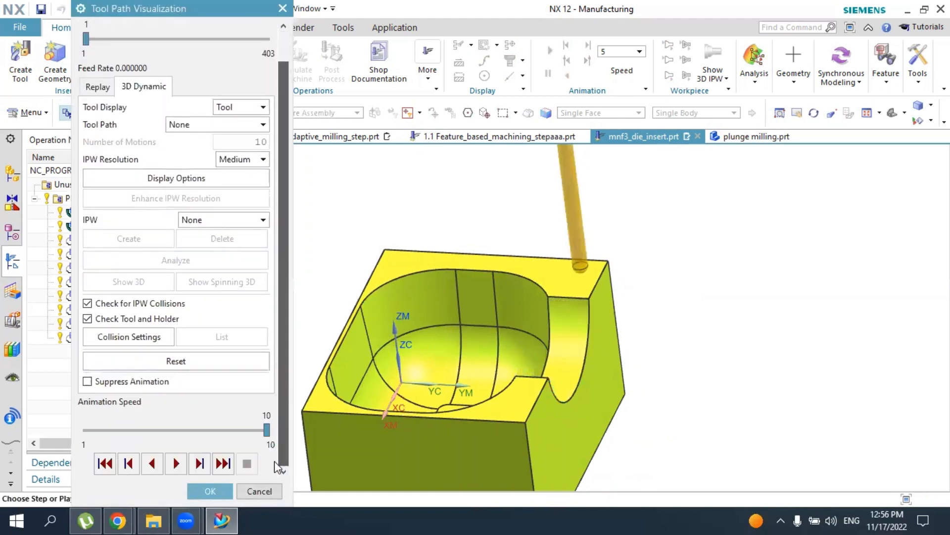
pyautogui.moveTo(267, 430); pyautogui.dragTo(126, 430)
pyautogui.click(176, 464)
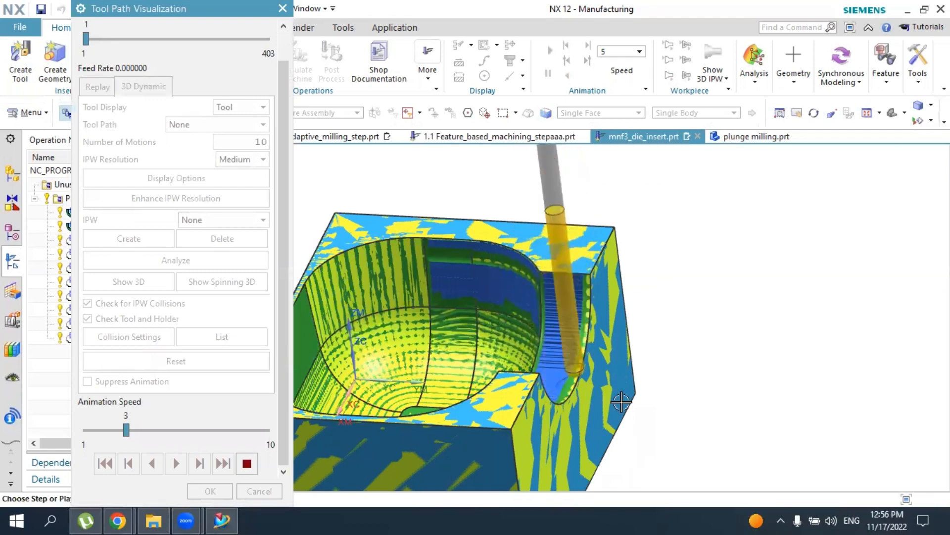
pyautogui.moveTo(587, 396); pyautogui.dragTo(601, 409, button='middle')
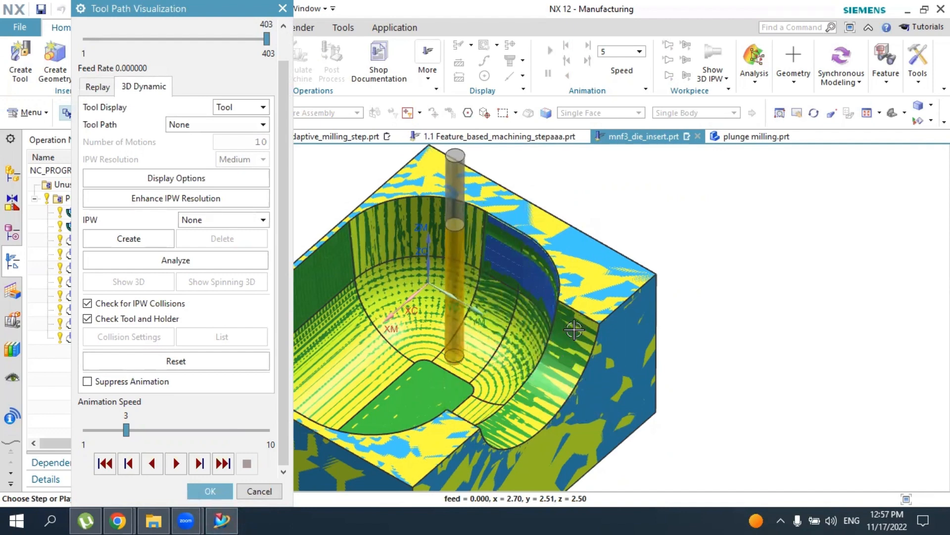
# Inspect the machined semicircular opening from several sides, close the simulation and accept the operation
pyautogui.moveTo(609, 294); pyautogui.dragTo(569, 297, button='middle')
pyautogui.scroll(-5, 600, 347)
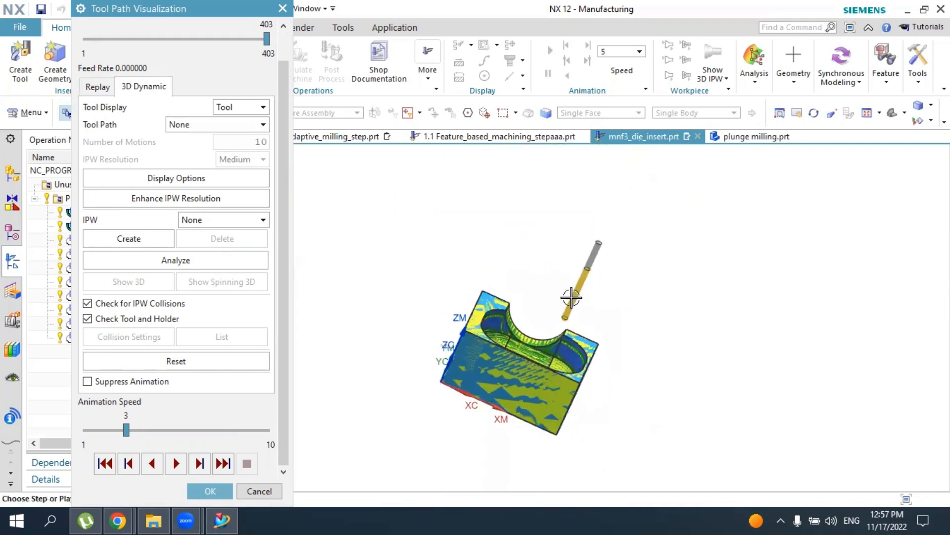
pyautogui.scroll(3, 605, 385)
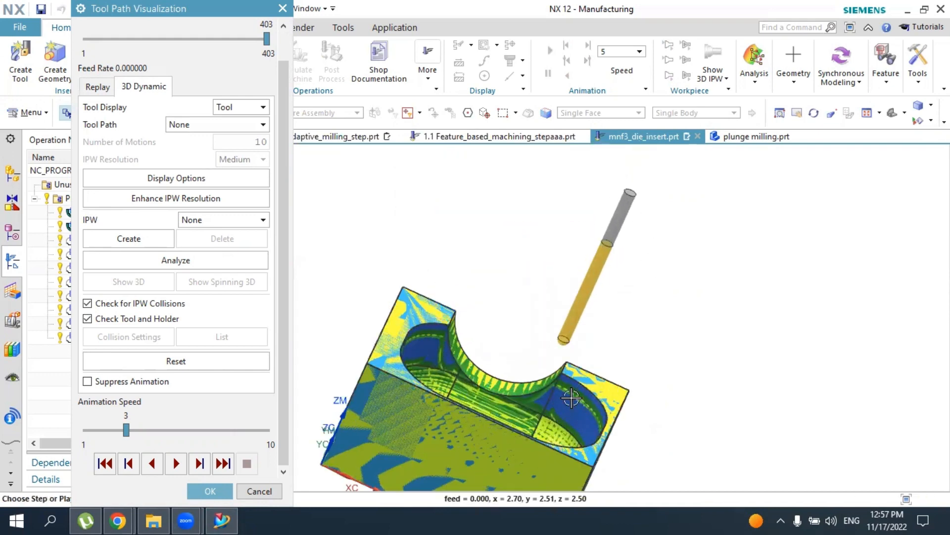
pyautogui.moveTo(549, 416); pyautogui.dragTo(440, 413, button='middle')
pyautogui.moveTo(439, 394); pyautogui.dragTo(433, 413, button='middle')
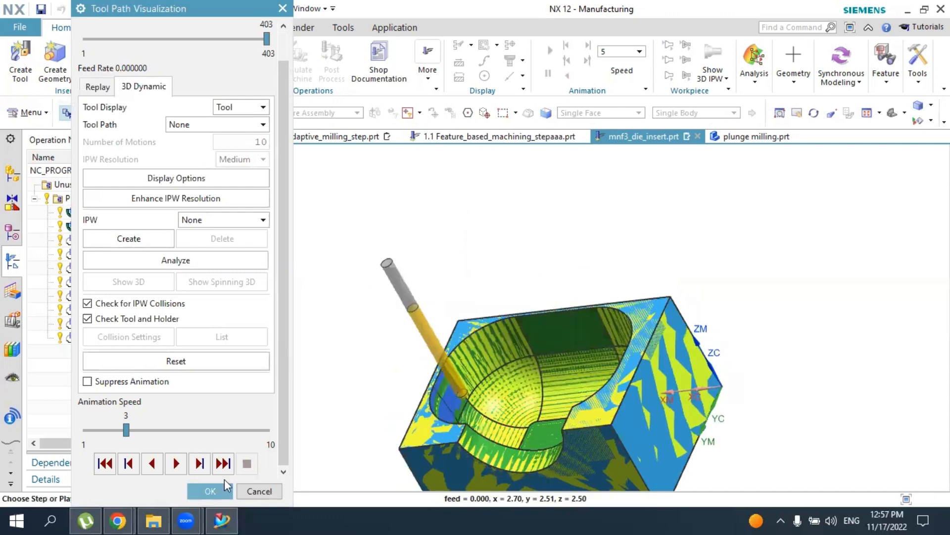
pyautogui.click(210, 491)
pyautogui.click(208, 490)
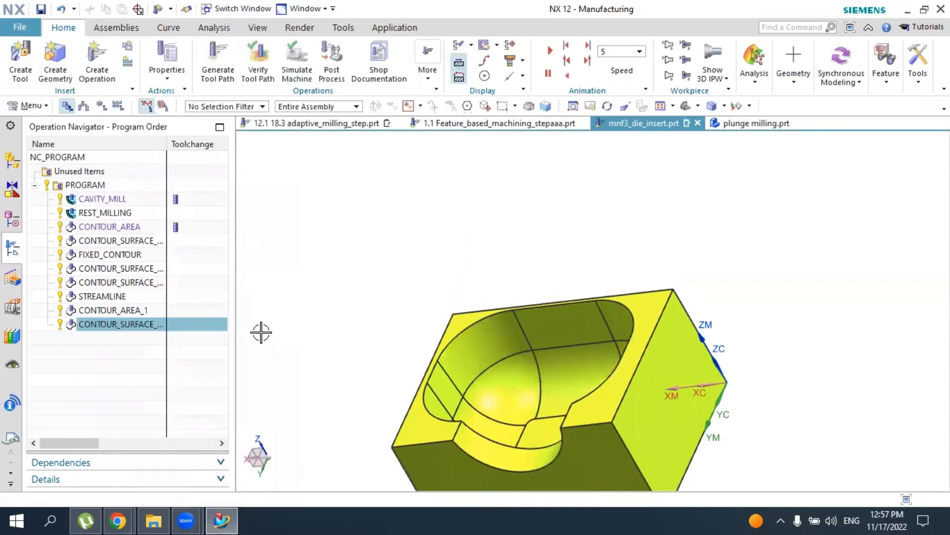
pyautogui.click(132, 369)
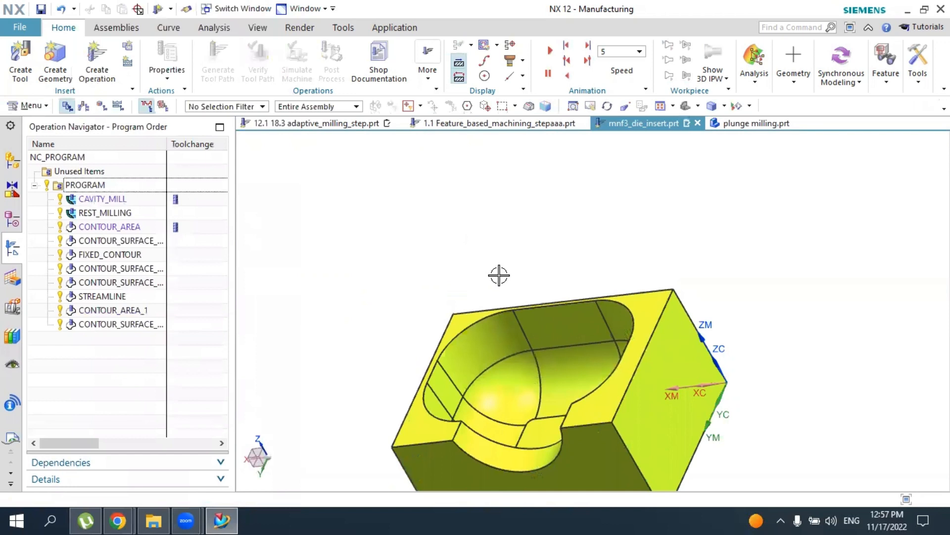
pyautogui.scroll(-3, 499, 274)
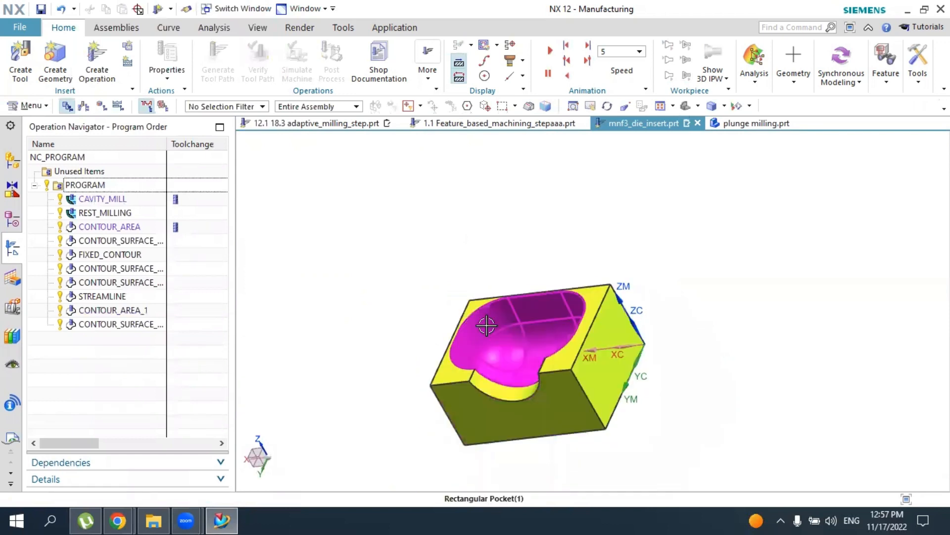
pyautogui.click(339, 126)
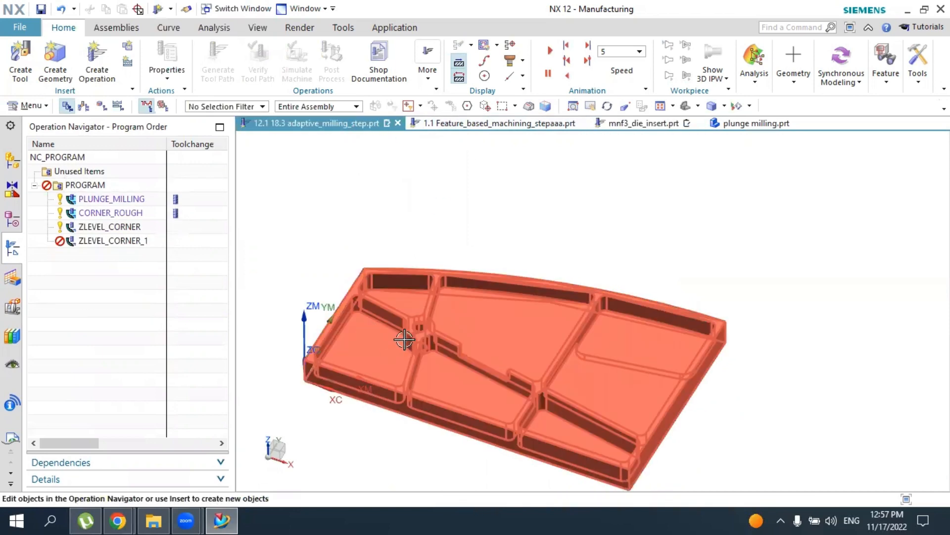
pyautogui.click(105, 65)
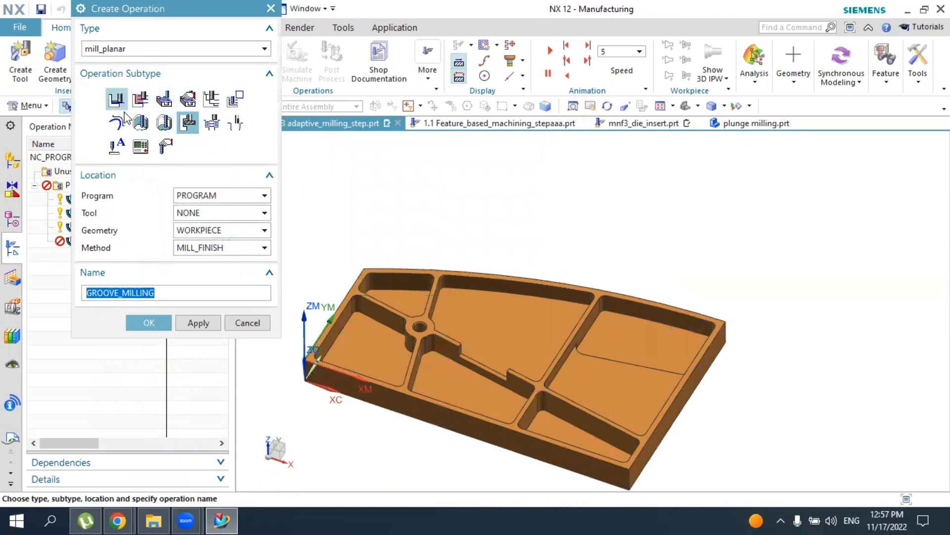
pyautogui.click(235, 324)
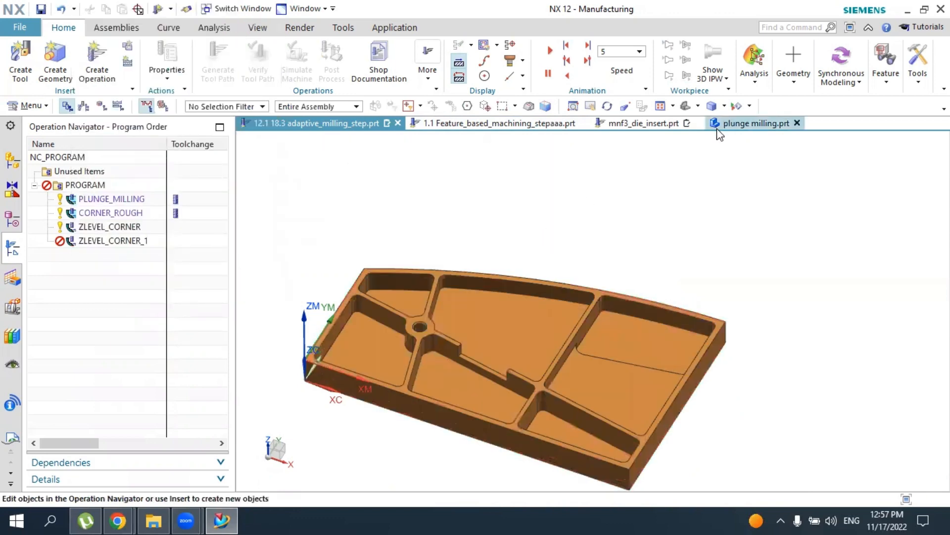
pyautogui.click(641, 123)
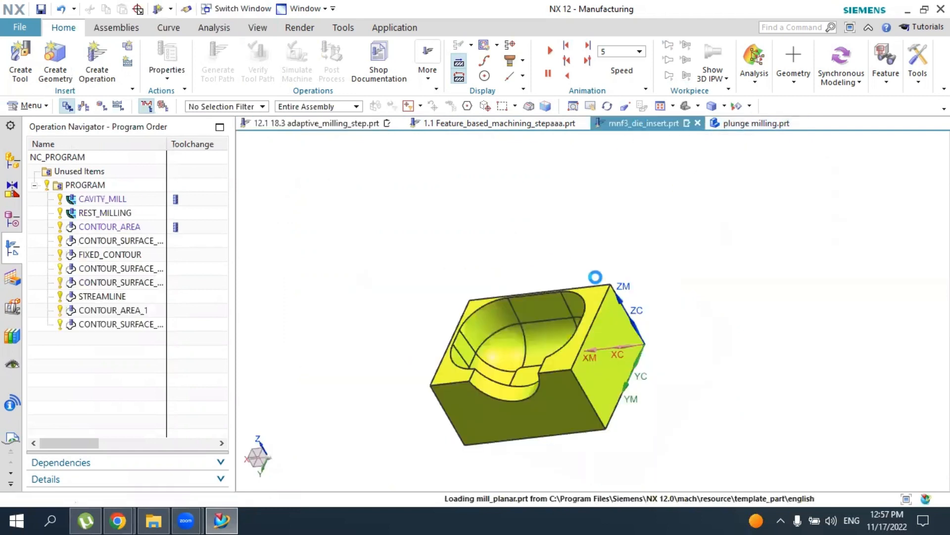
pyautogui.moveTo(549, 346); pyautogui.dragTo(559, 320, button='middle')
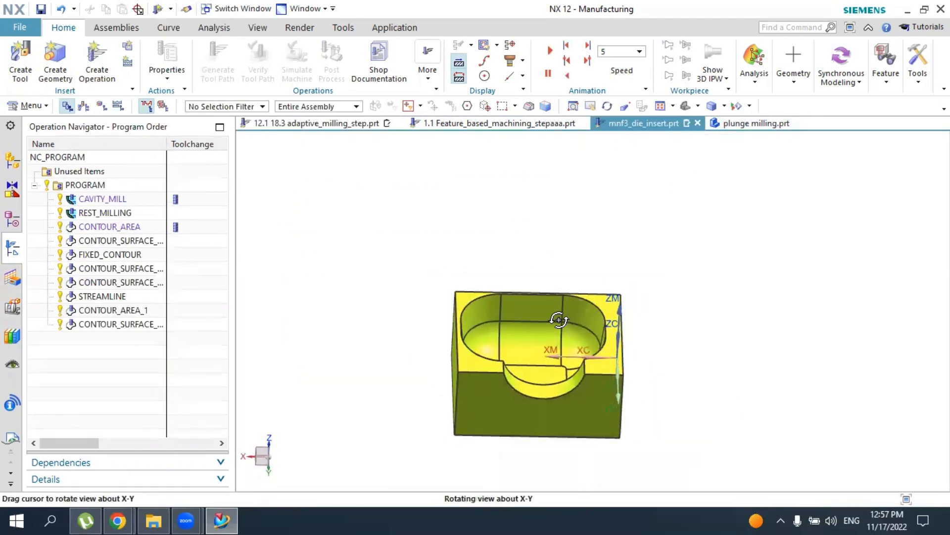
pyautogui.scroll(2, 542, 329)
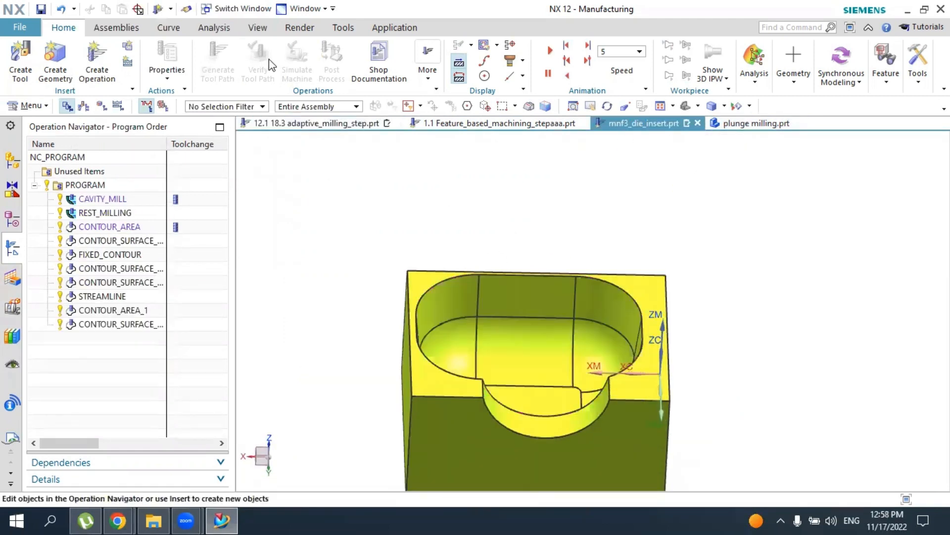
pyautogui.click(108, 52)
pyautogui.click(128, 49)
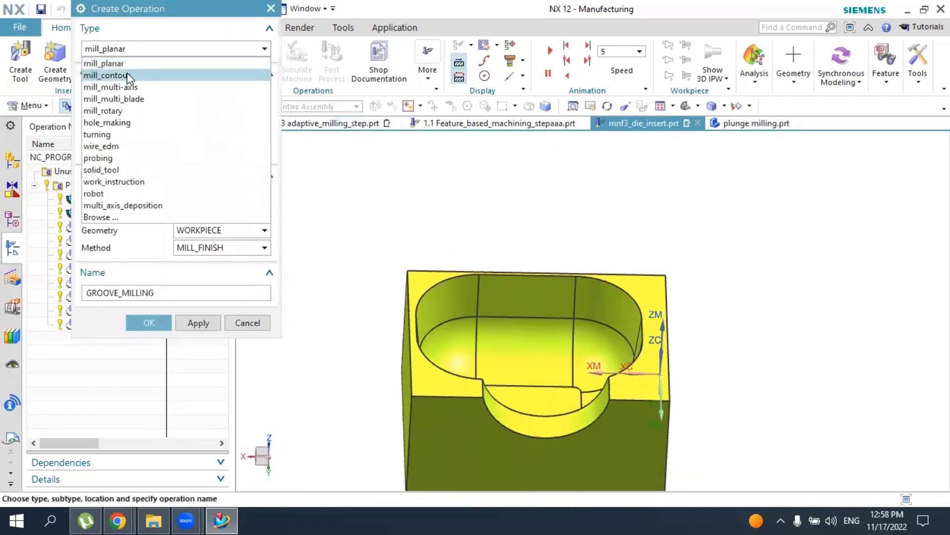
pyautogui.click(126, 75)
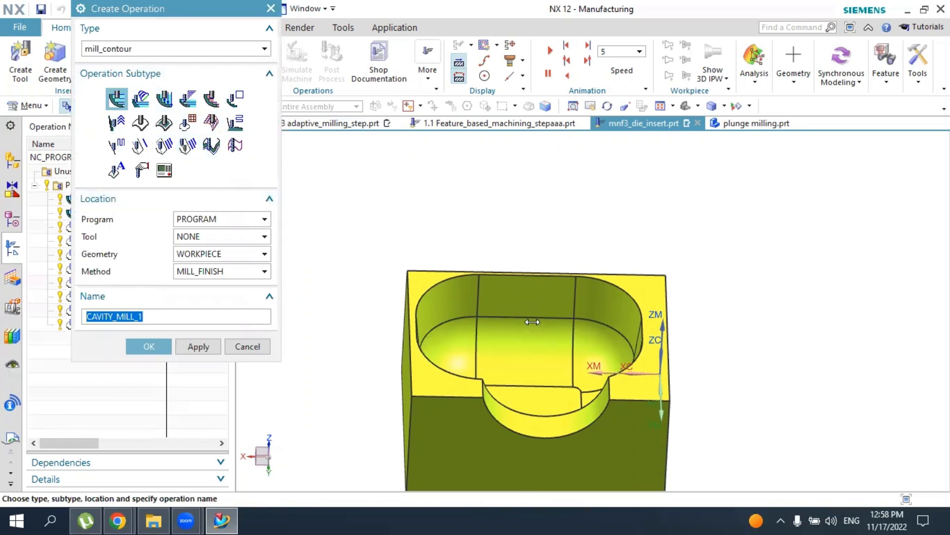
pyautogui.click(246, 346)
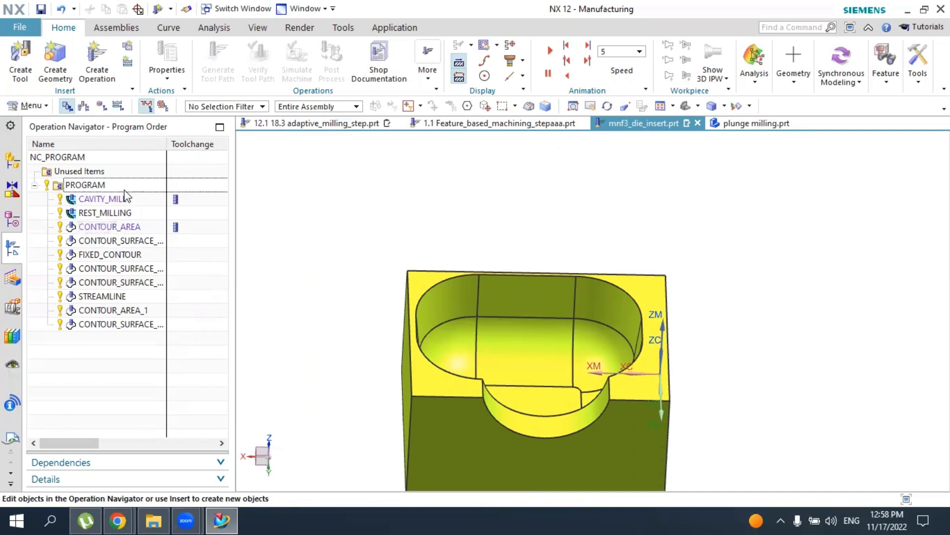
# Postprocess the whole PROGRAM group with the MILL_3_AXIS postprocessor in metric units, listing the output
pyautogui.click(89, 186)
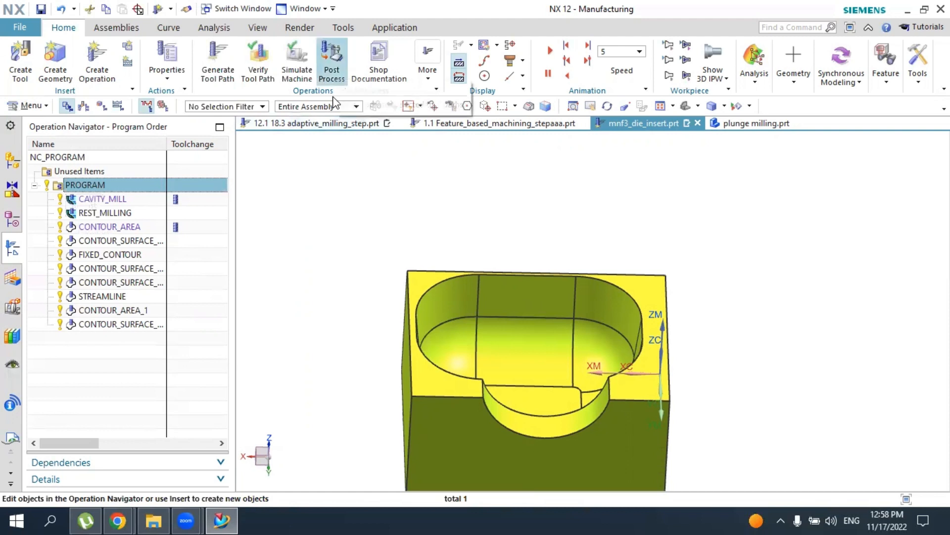
pyautogui.click(332, 62)
pyautogui.click(113, 58)
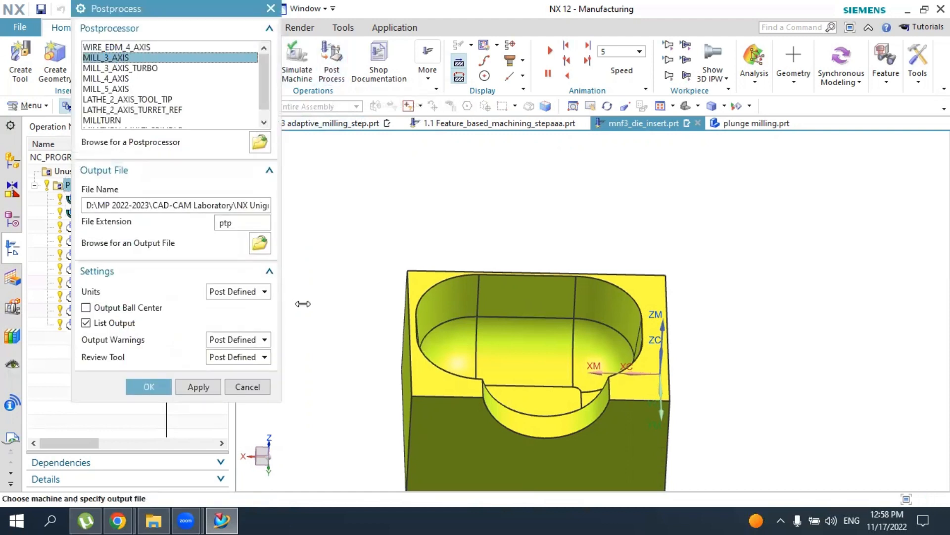
pyautogui.click(242, 291)
pyautogui.click(229, 329)
pyautogui.click(151, 387)
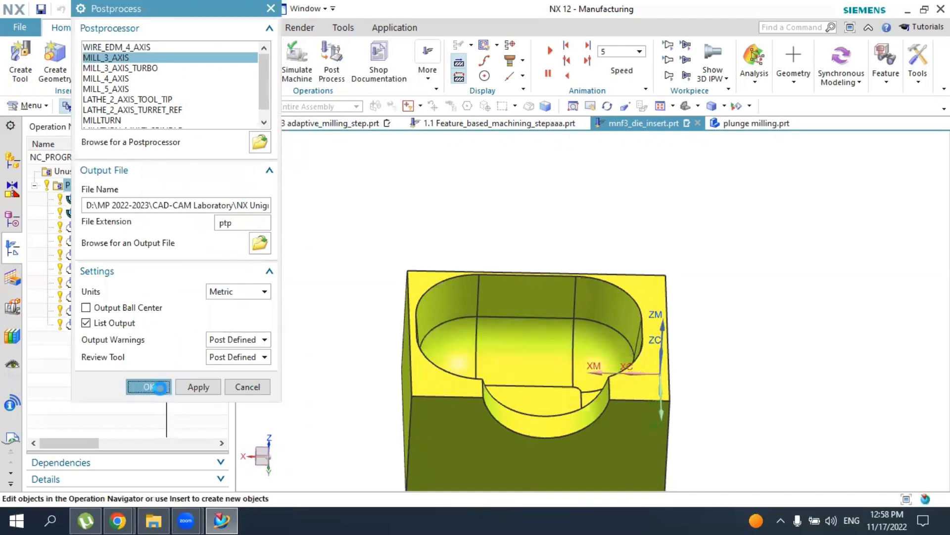
pyautogui.click(335, 281)
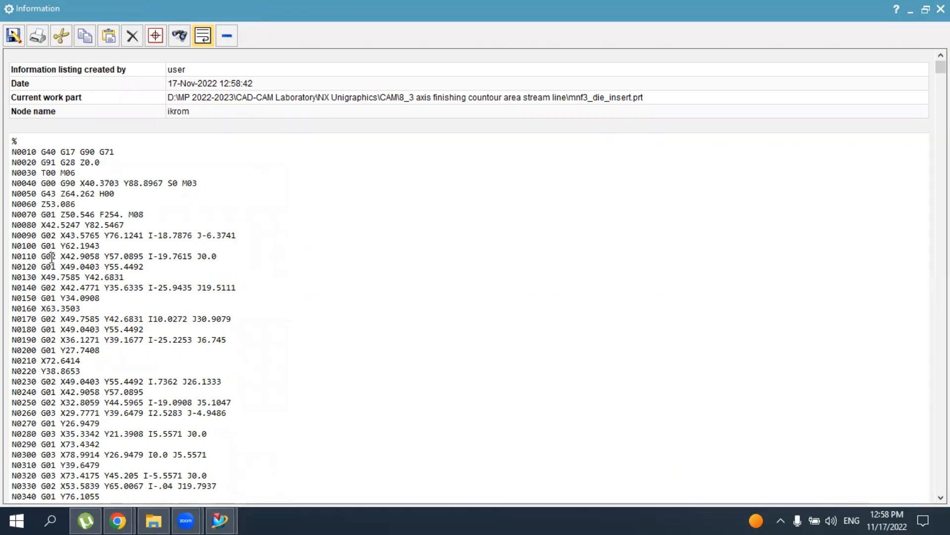
# Read through the opening blocks of the program's G-code listing, close it and clear the selection
pyautogui.moveTo(47, 256); pyautogui.dragTo(119, 267)
pyautogui.scroll(-8, 113, 330)
pyautogui.scroll(5, 113, 330)
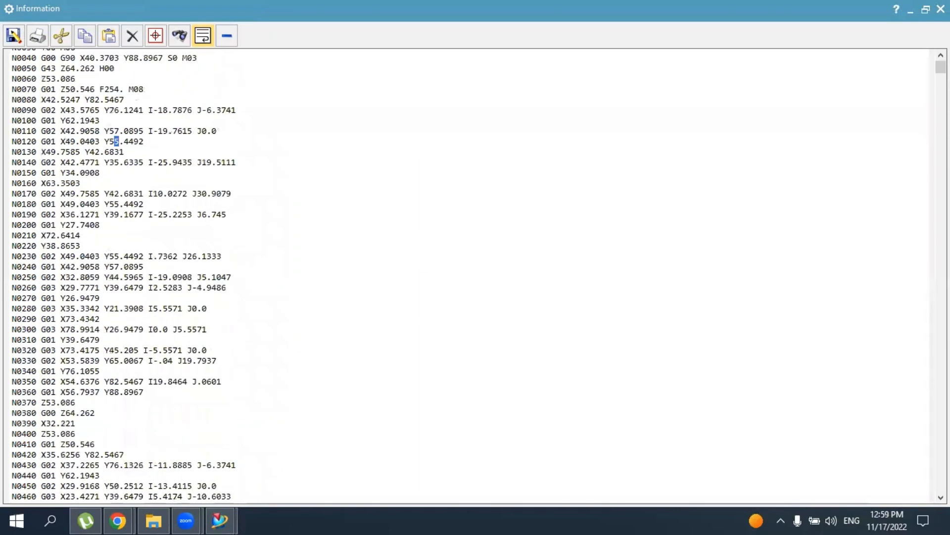
pyautogui.click(941, 9)
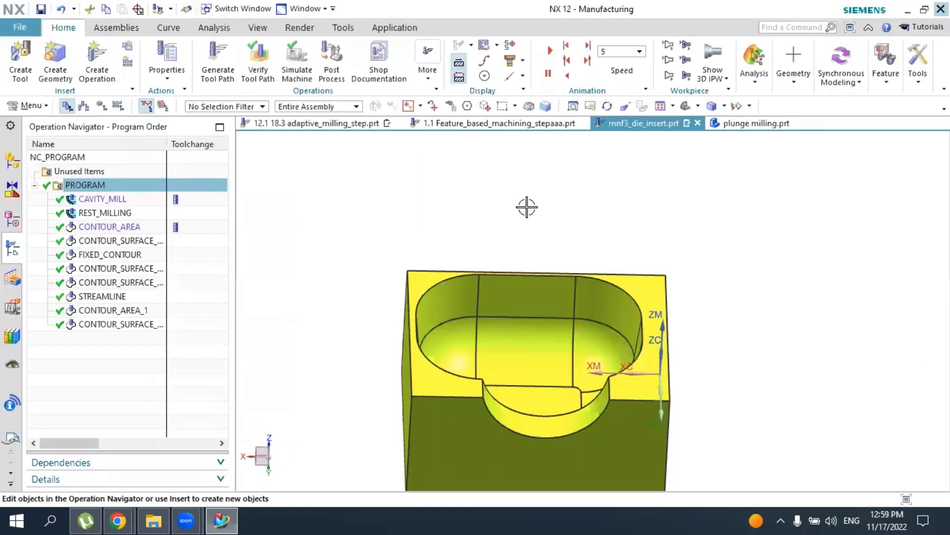
pyautogui.click(387, 217)
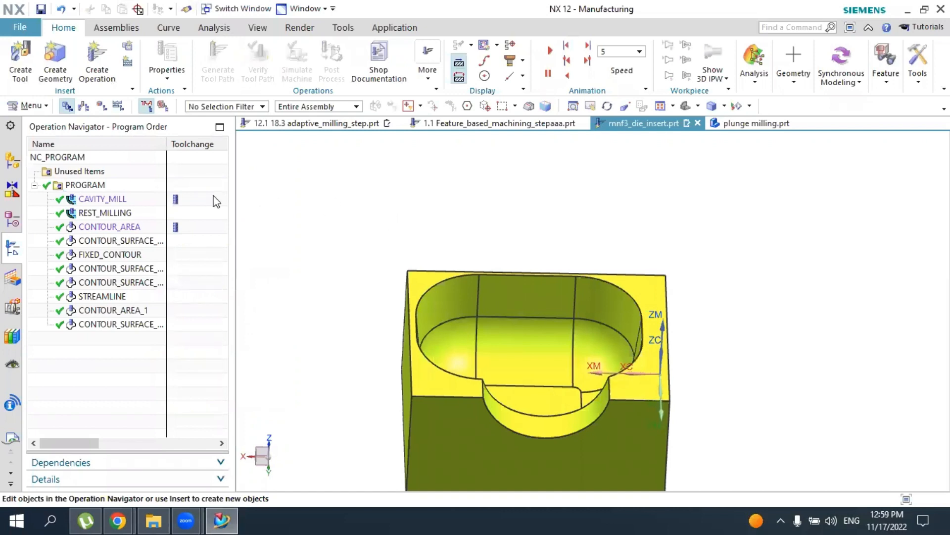
# Postprocess only the CAVITY_MILL operation with the MILL_3_AXIS postprocessor in metric units
pyautogui.click(116, 199)
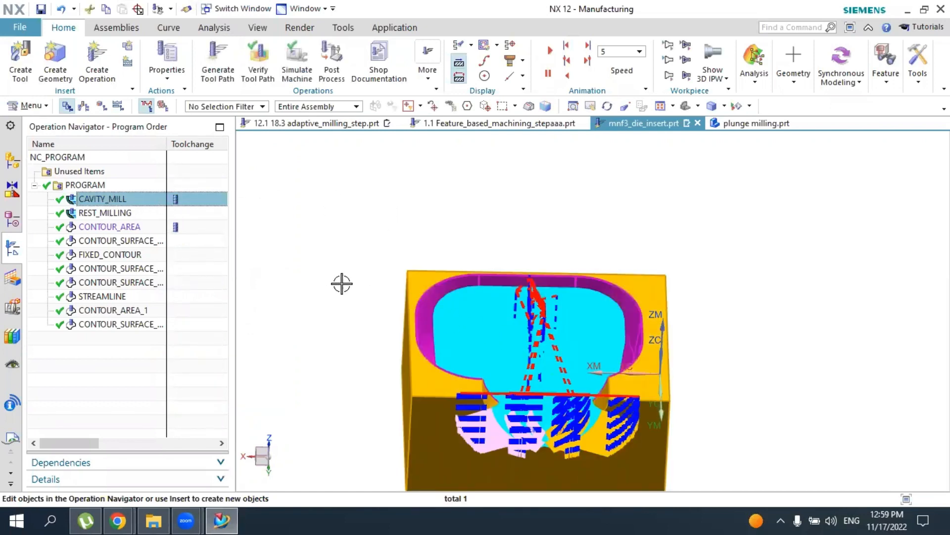
pyautogui.click(124, 214)
pyautogui.click(115, 199)
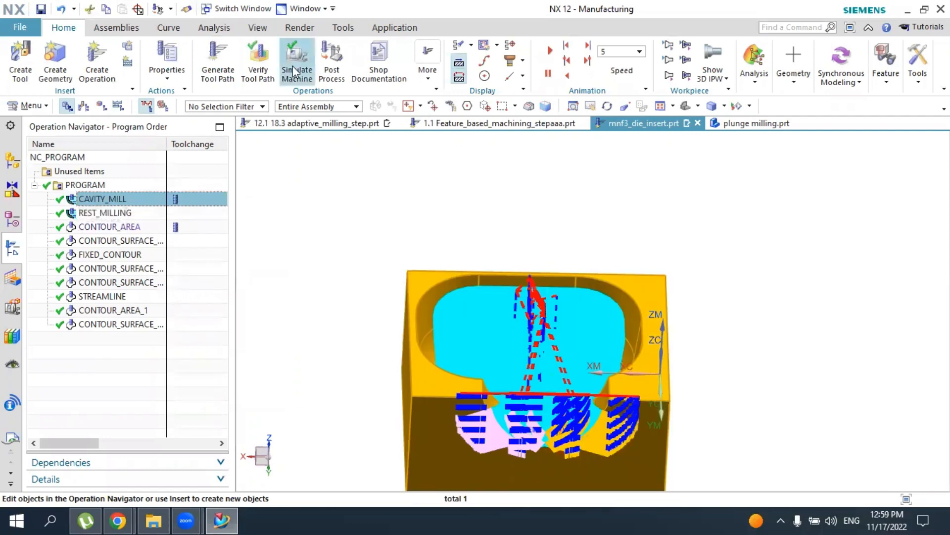
pyautogui.click(332, 60)
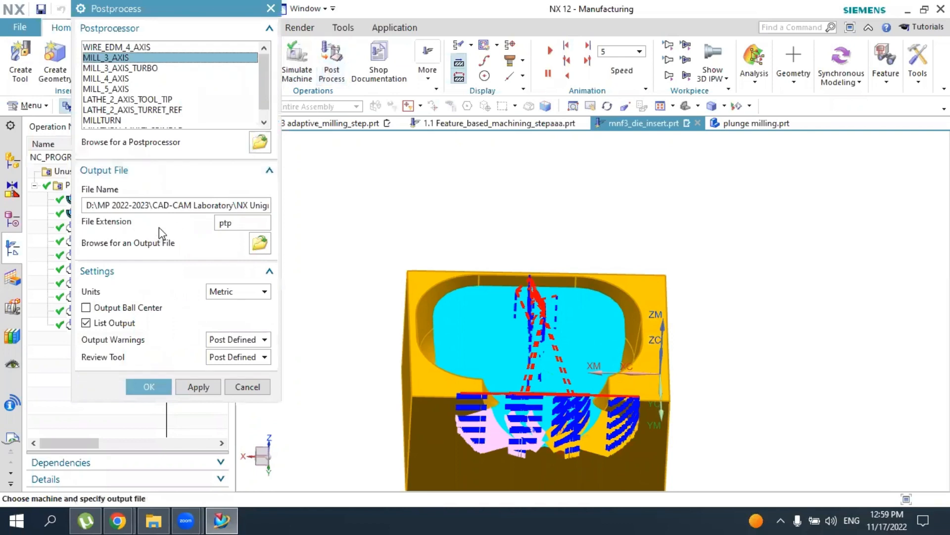
pyautogui.click(145, 383)
pyautogui.click(325, 287)
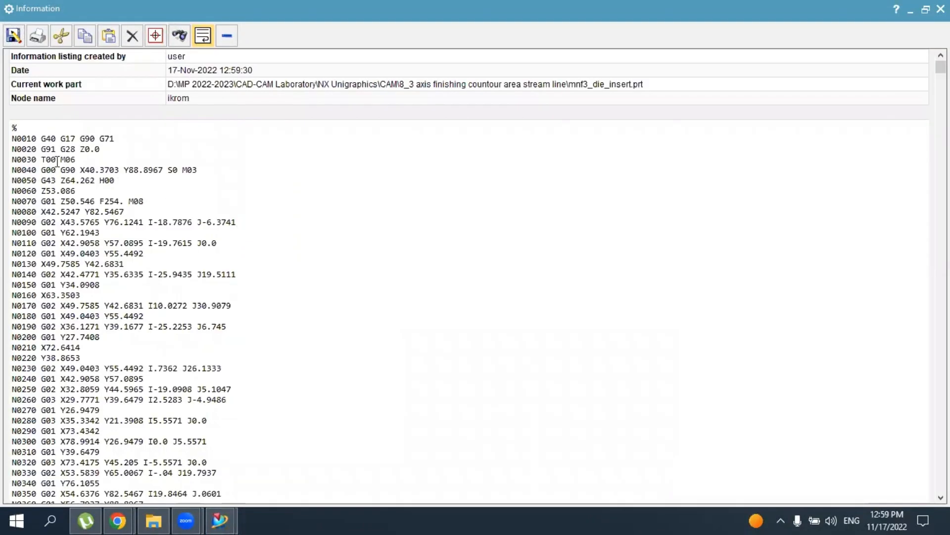
# Read through the G-code listing of the CAVITY_MILL operation and close it
pyautogui.scroll(-20, 67, 160)
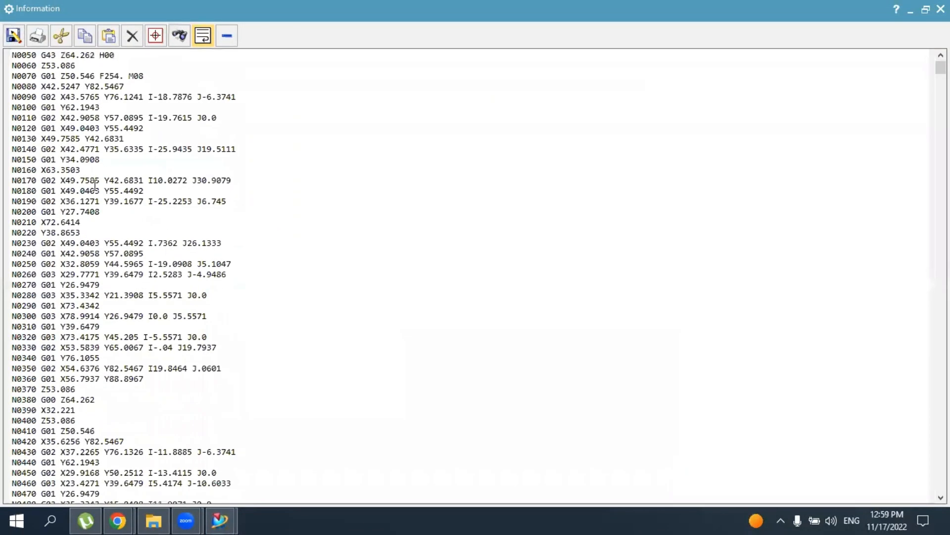
pyautogui.scroll(-4, 126, 253)
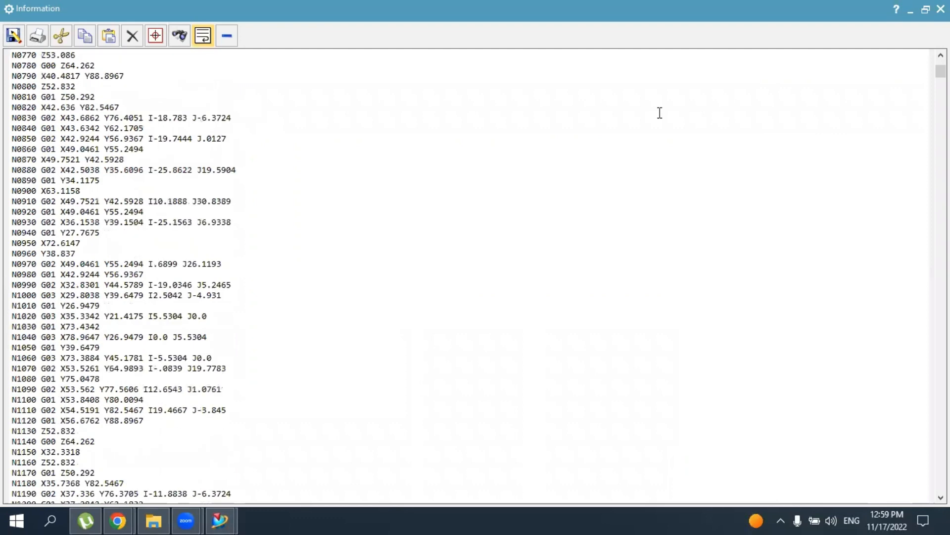
pyautogui.click(941, 9)
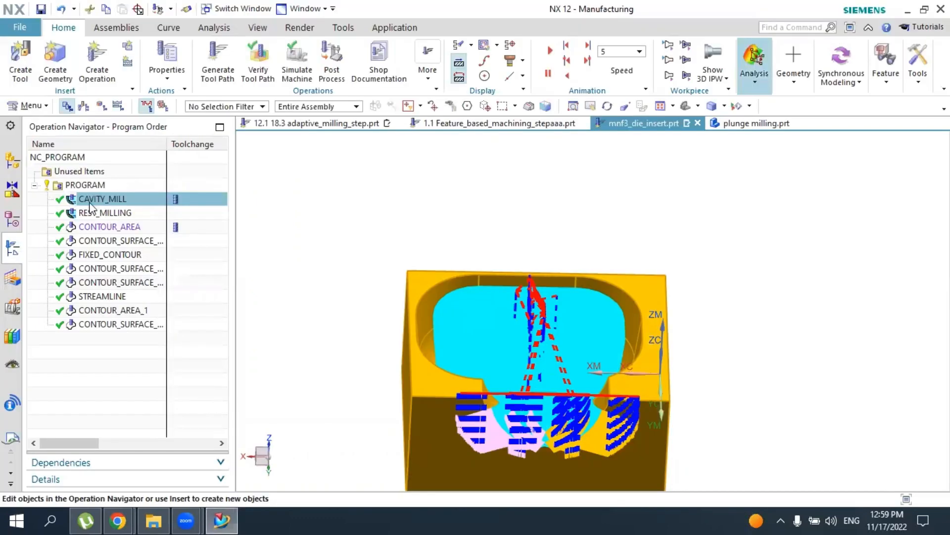
# Examine the CAVITY_MILL and REST_MILLING tool paths individually and selected together, and clear the selection
pyautogui.click(117, 214)
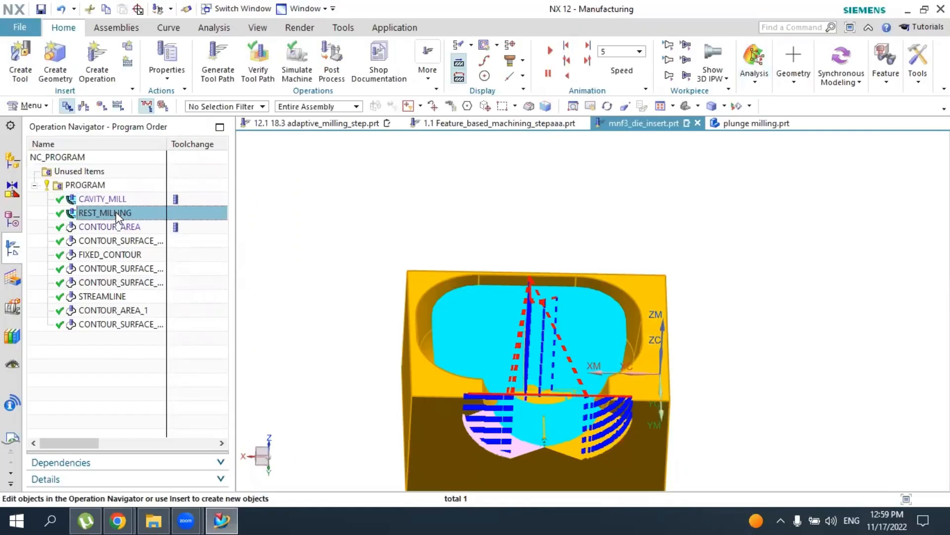
pyautogui.click(104, 200)
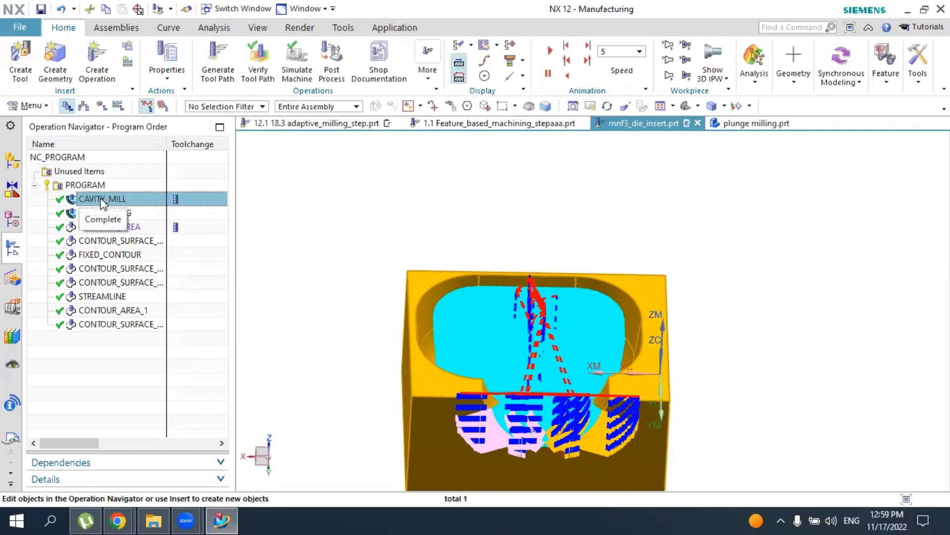
pyautogui.keyDown('ctrl'); pyautogui.click(129, 210); pyautogui.keyUp('ctrl')
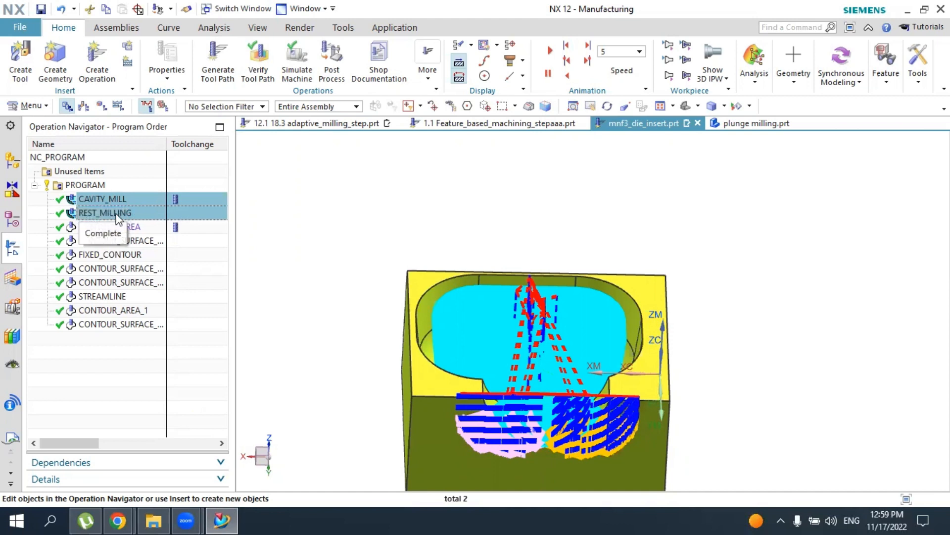
pyautogui.click(111, 199)
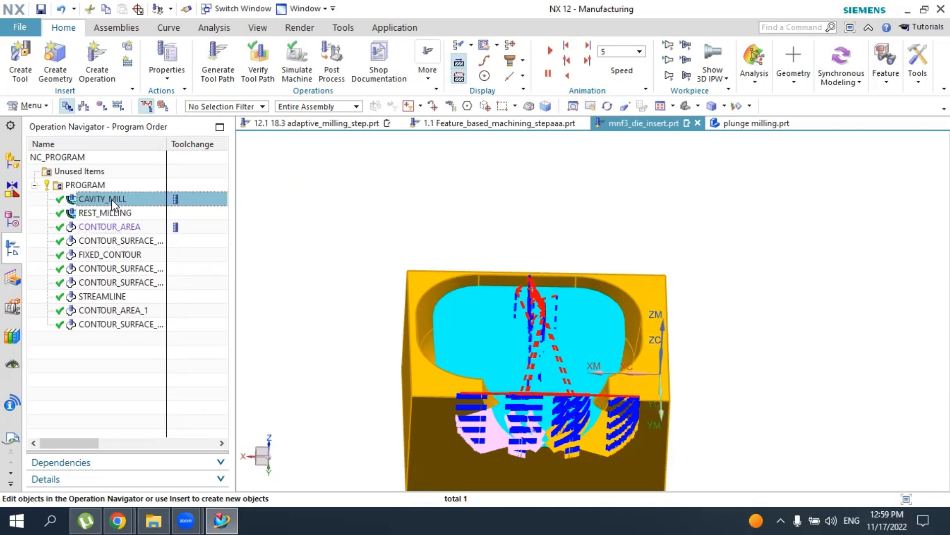
pyautogui.click(125, 211)
pyautogui.click(120, 203)
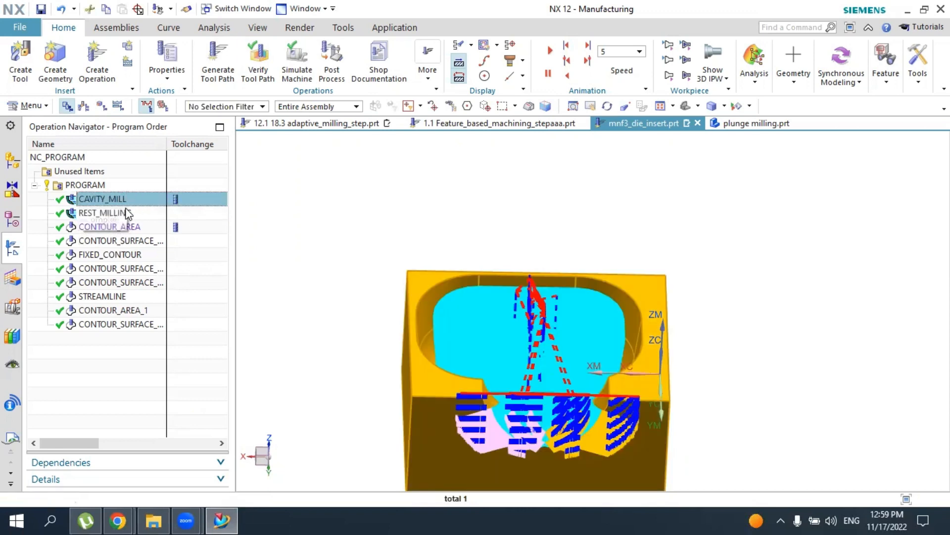
pyautogui.keyDown('ctrl'); pyautogui.click(125, 211); pyautogui.keyUp('ctrl')
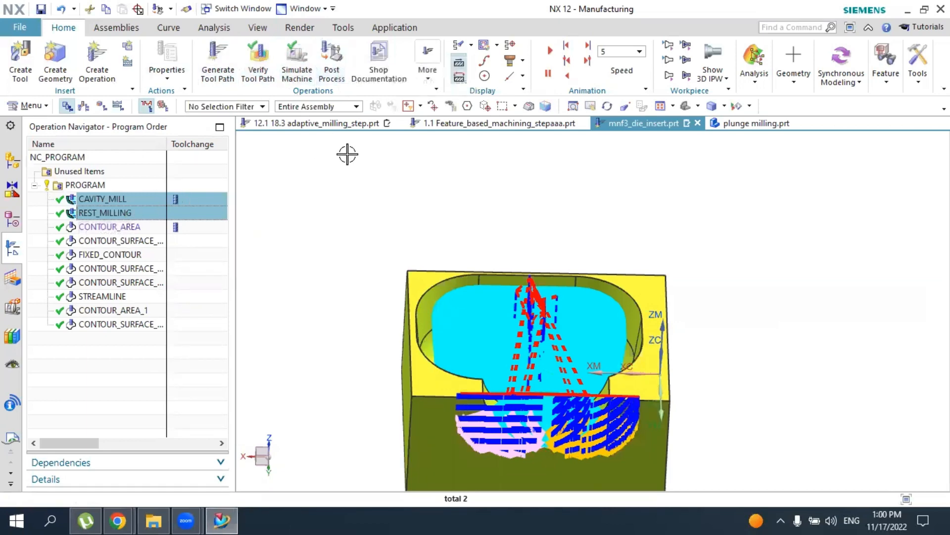
pyautogui.moveTo(608, 280); pyautogui.dragTo(587, 247, button='middle')
pyautogui.click(129, 393)
pyautogui.moveTo(636, 272)
pyautogui.mouseDown(button='middle')
pyautogui.moveTo(618, 278)
pyautogui.moveTo(636, 275)
pyautogui.moveTo(620, 288)
pyautogui.moveTo(649, 303)
pyautogui.moveTo(640, 263)
pyautogui.mouseUp(button='middle')
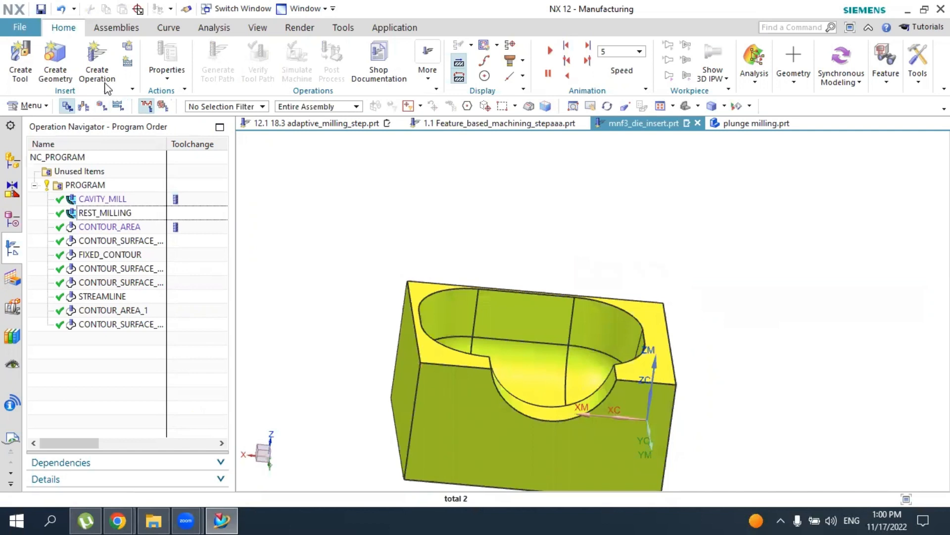
pyautogui.click(97, 60)
pyautogui.click(135, 50)
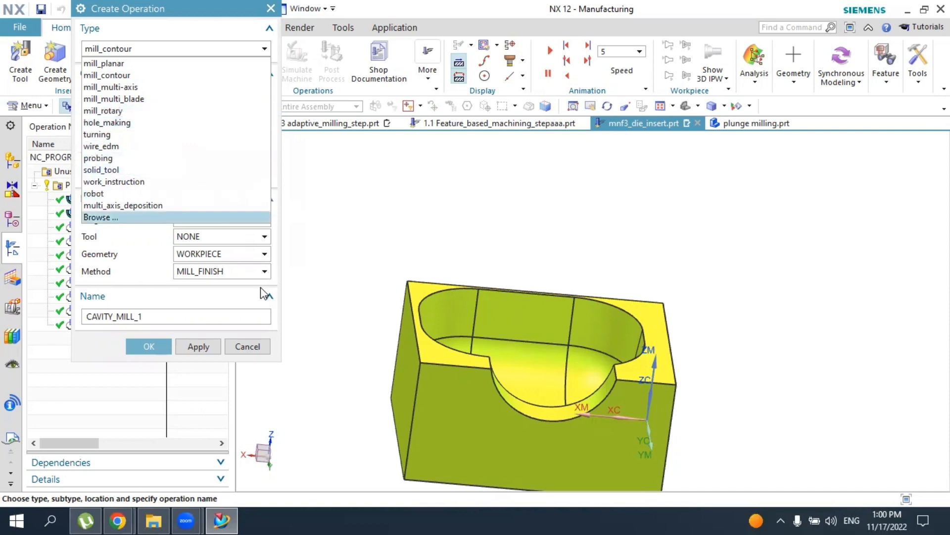
pyautogui.click(248, 342)
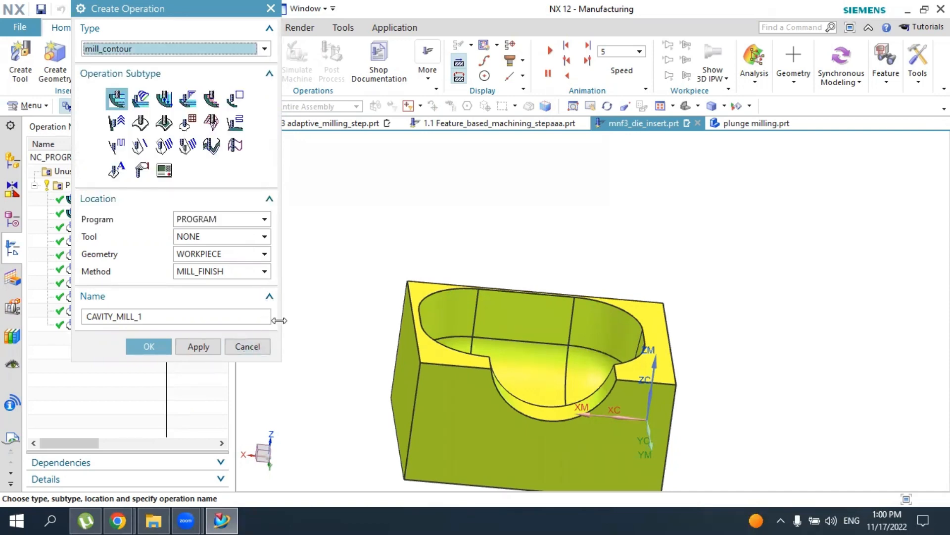
pyautogui.click(246, 344)
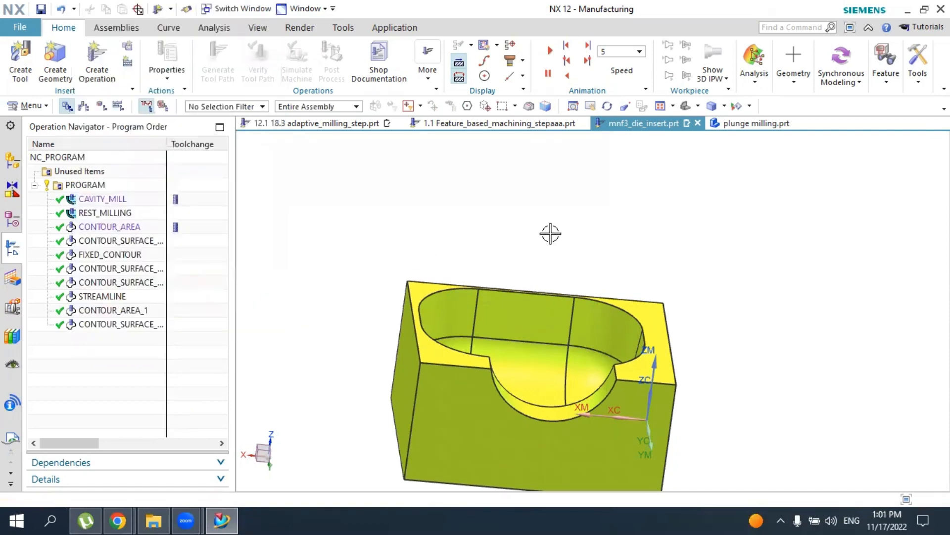
pyautogui.moveTo(549, 231); pyautogui.dragTo(537, 246, button='middle')
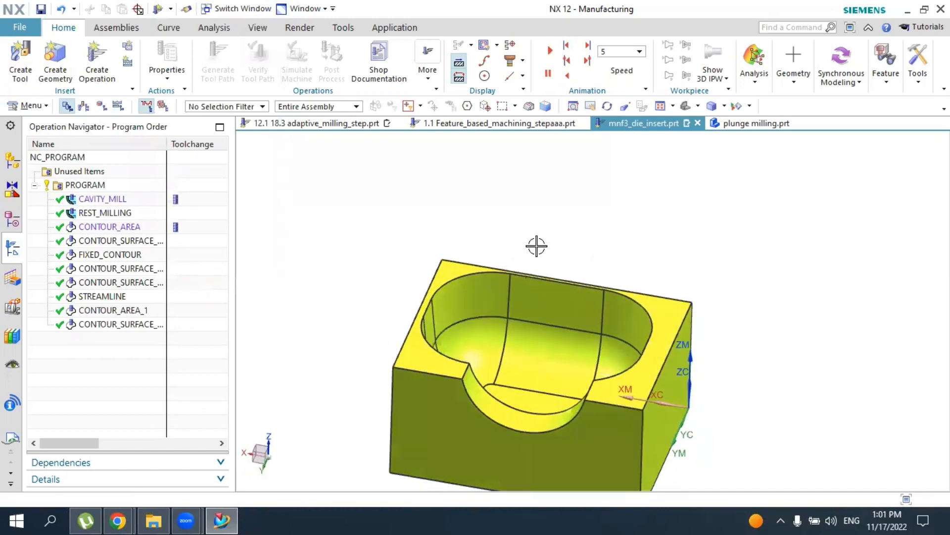